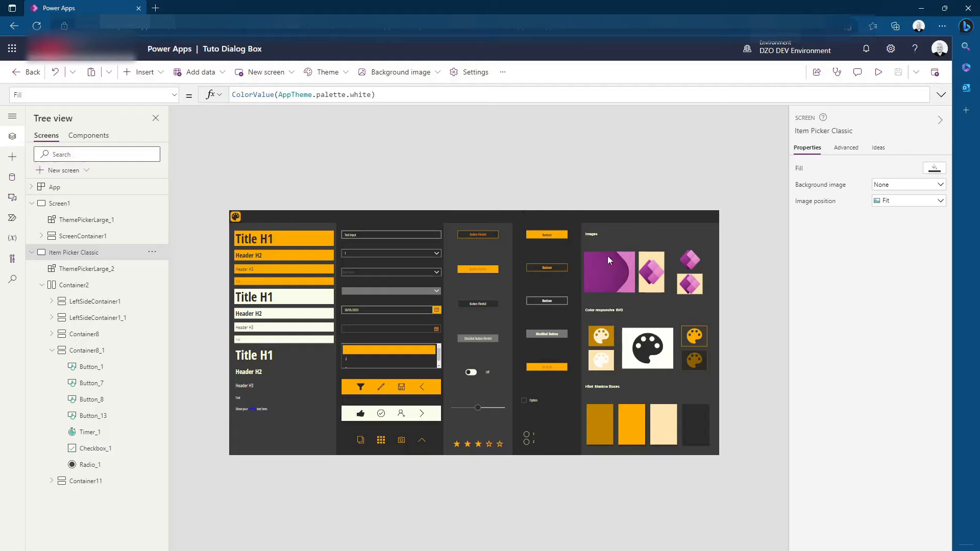
Duplicate the topmost orange button directly onto the Item Picker Classic screen and place the copy at the far end of the header bar
left_click(557, 234)
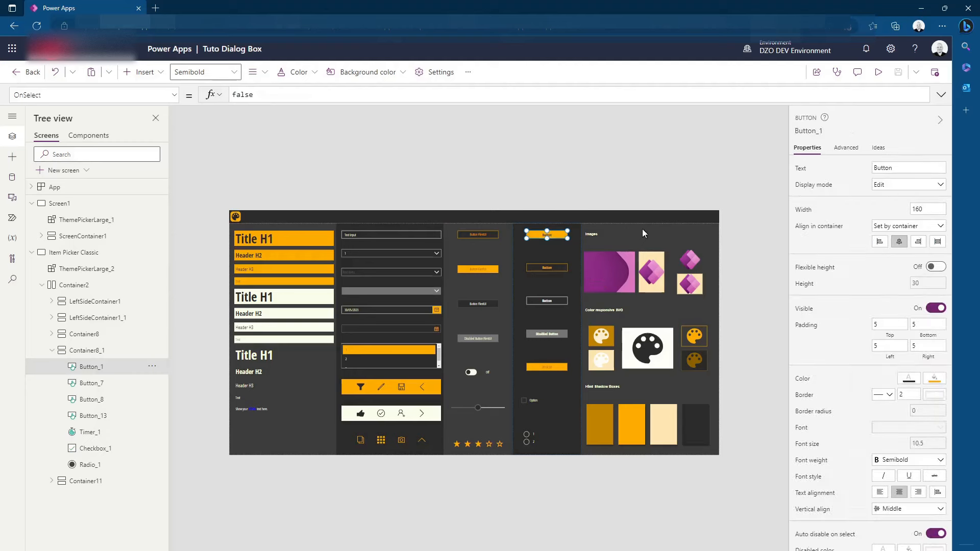
key("ctrl+v")
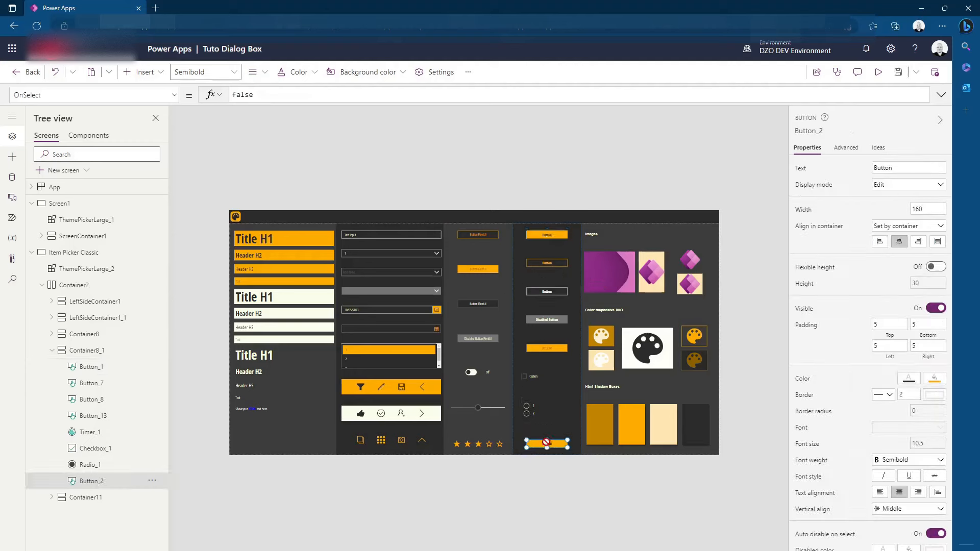
key("Delete")
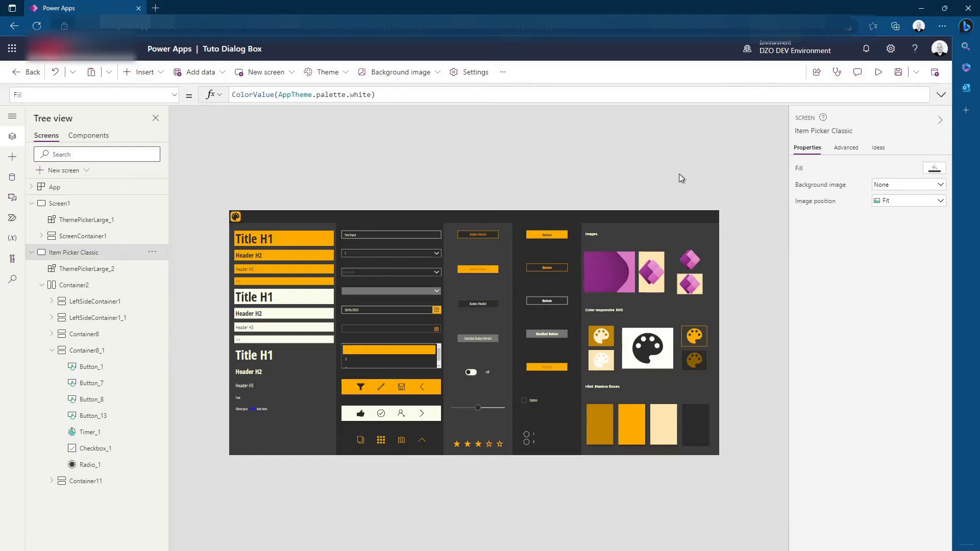
key("ctrl+v")
left_click_drag(264, 431, 697, 219)
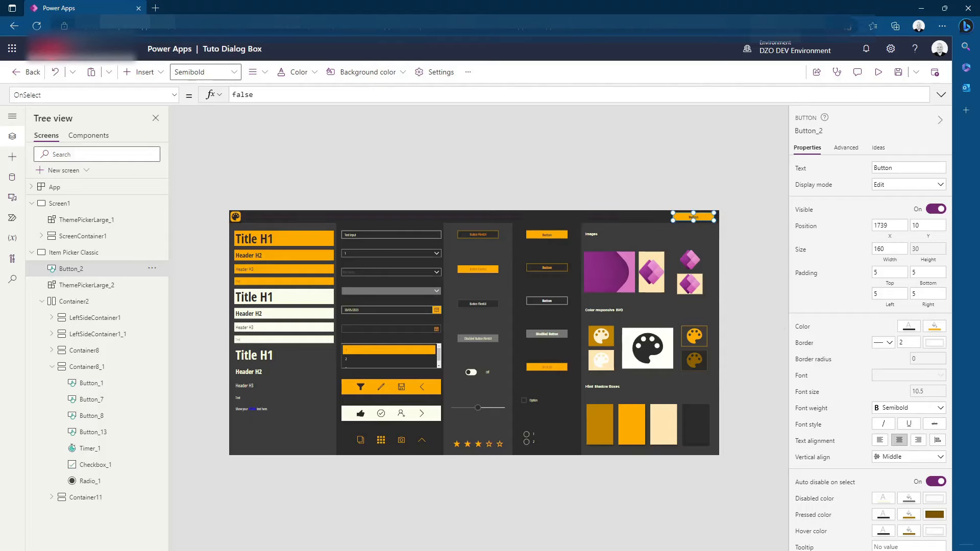
Set the text of the header button to "Confirmer"
scroll(478, 328, "up", 5)
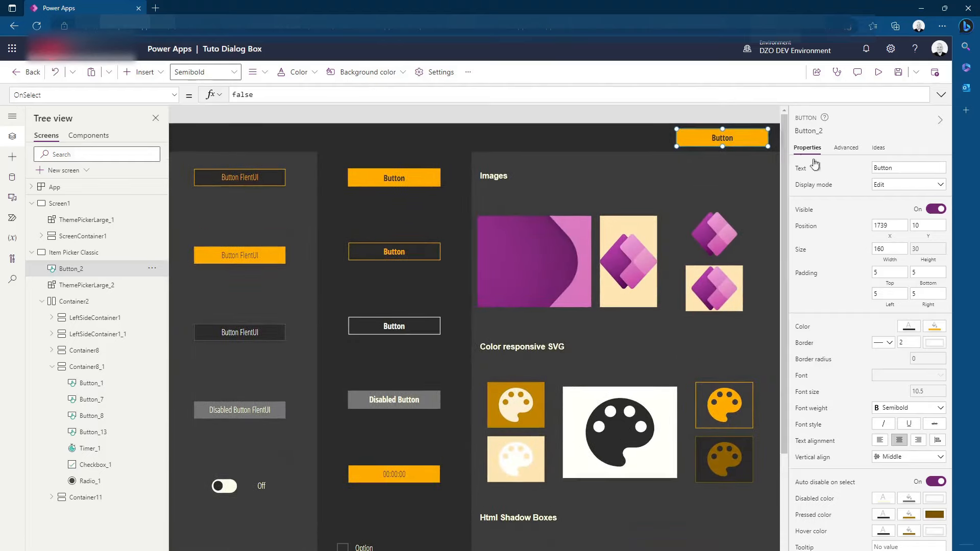
left_click(891, 167)
double_click(882, 167)
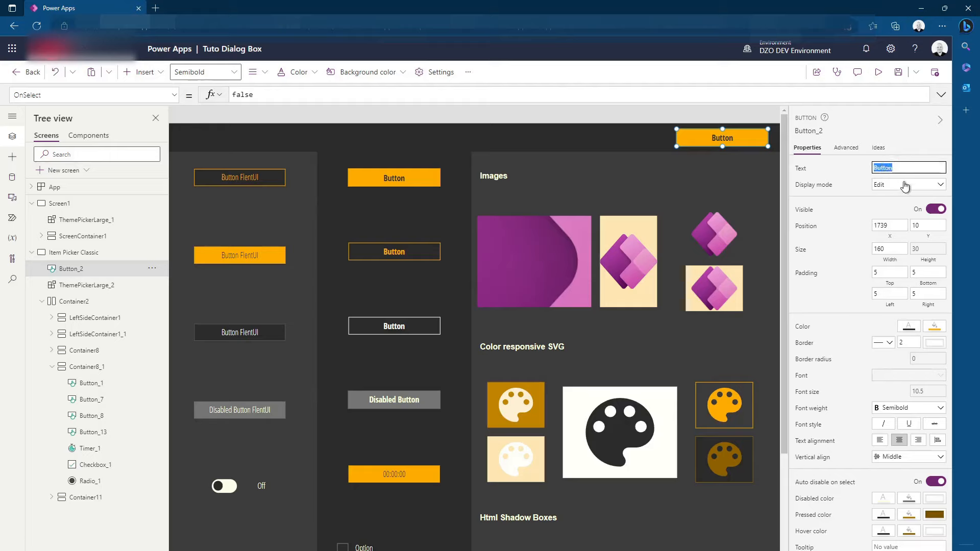
key("BackSpace")
type("Confirmer ?")
key("BackSpace")
key("BackSpace")
left_click(929, 153)
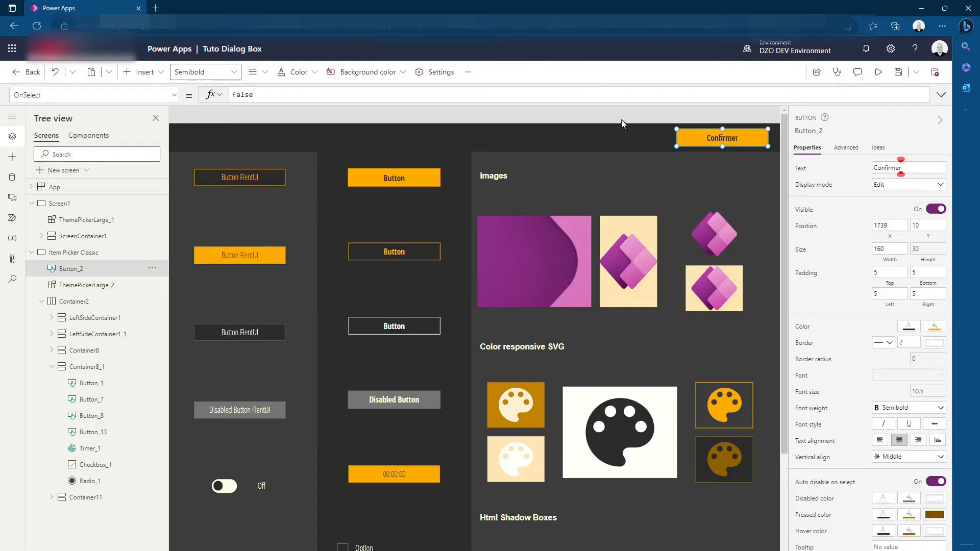
Set the Confirmer button's OnSelect formula to UpdateContext({vctxDialog:true})
left_click(634, 111)
left_click(720, 134)
left_click(845, 148)
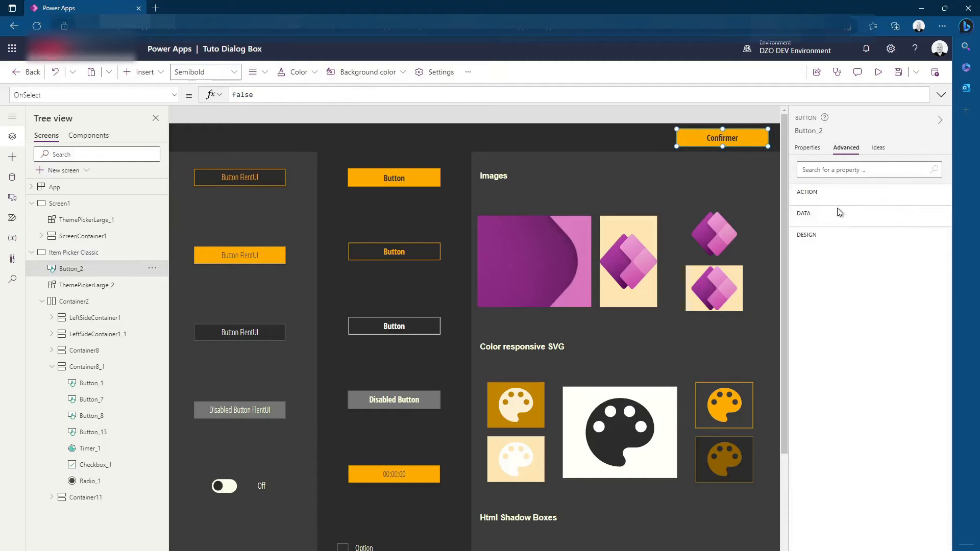
left_click(242, 94)
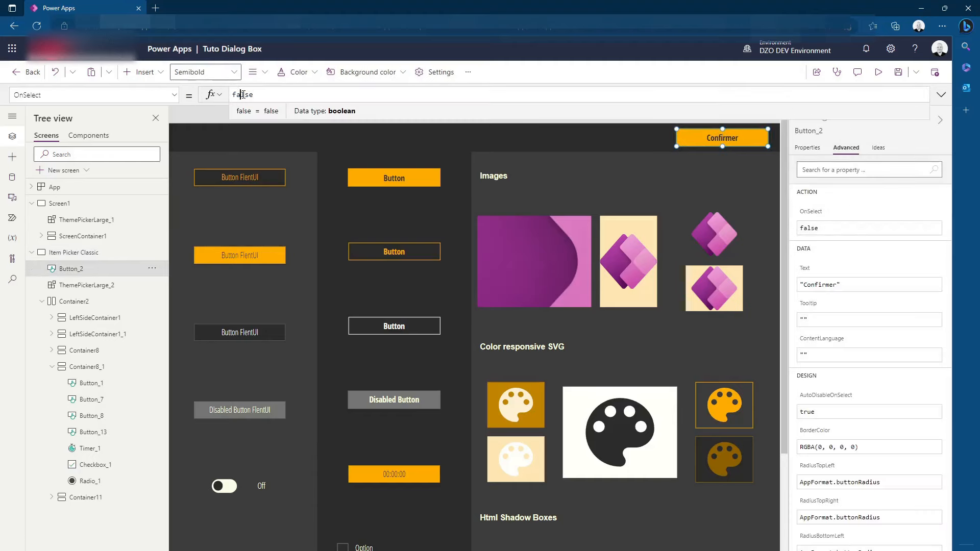
double_click(241, 94)
type("Up")
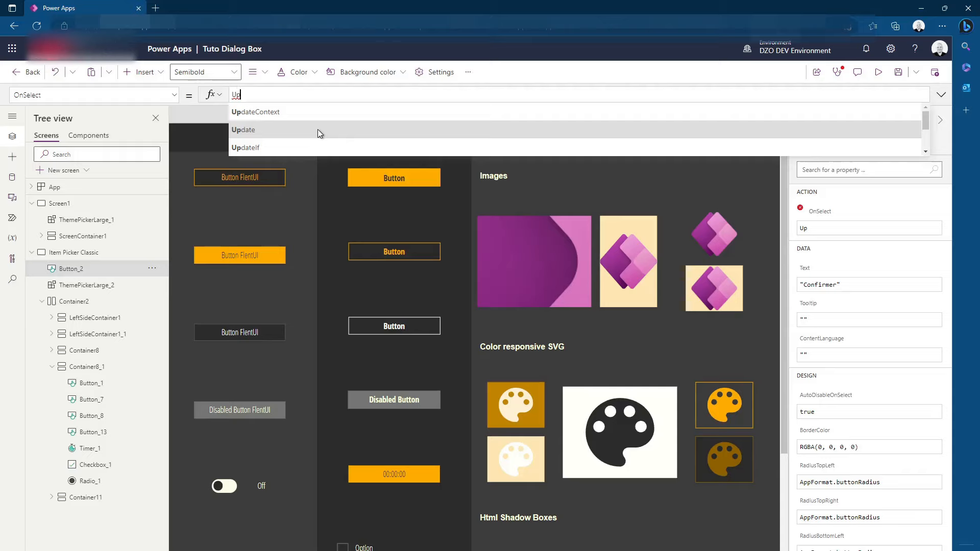
left_click(303, 110)
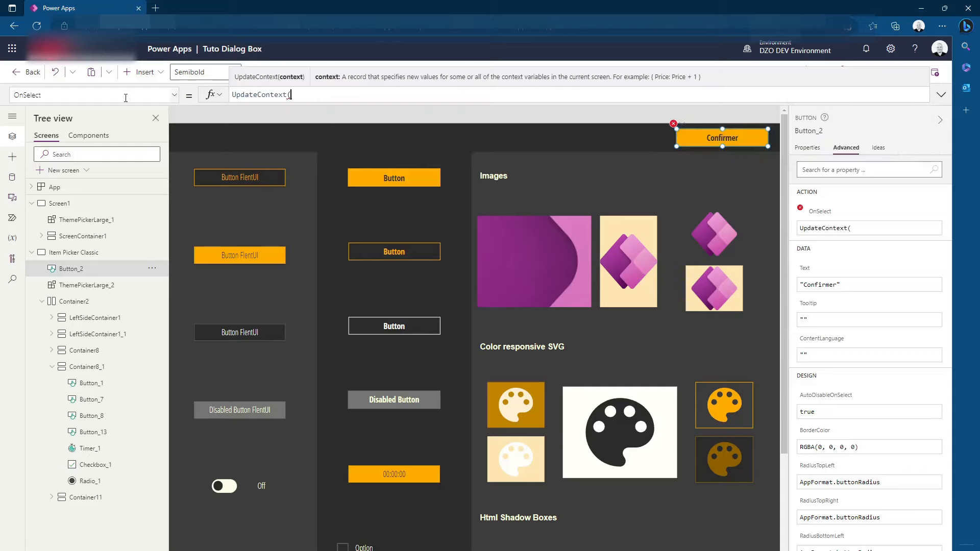
type("{})")
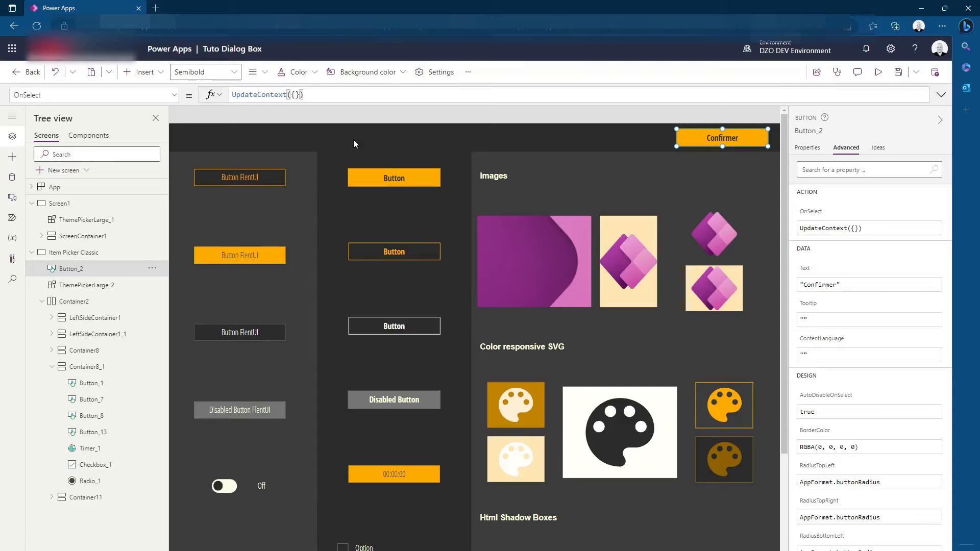
type("v")
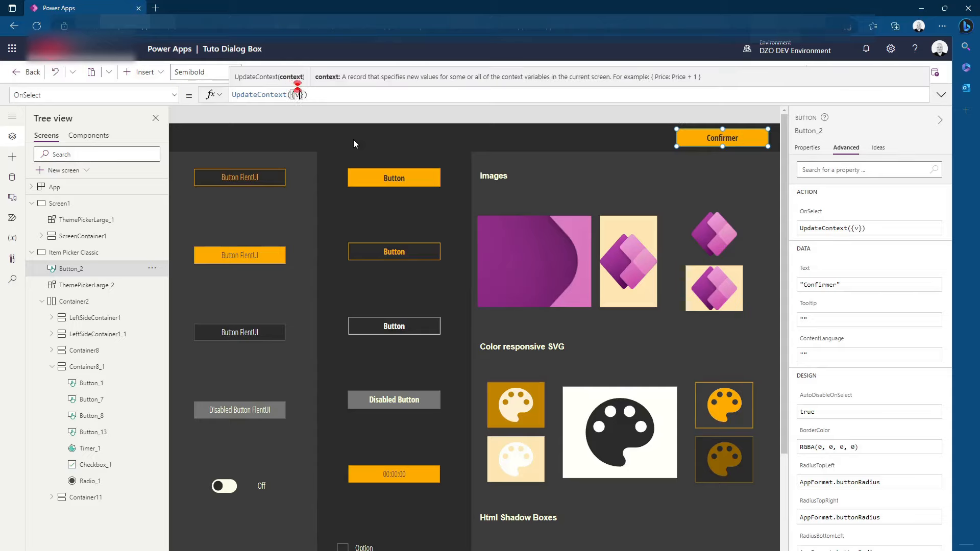
type("ctx")
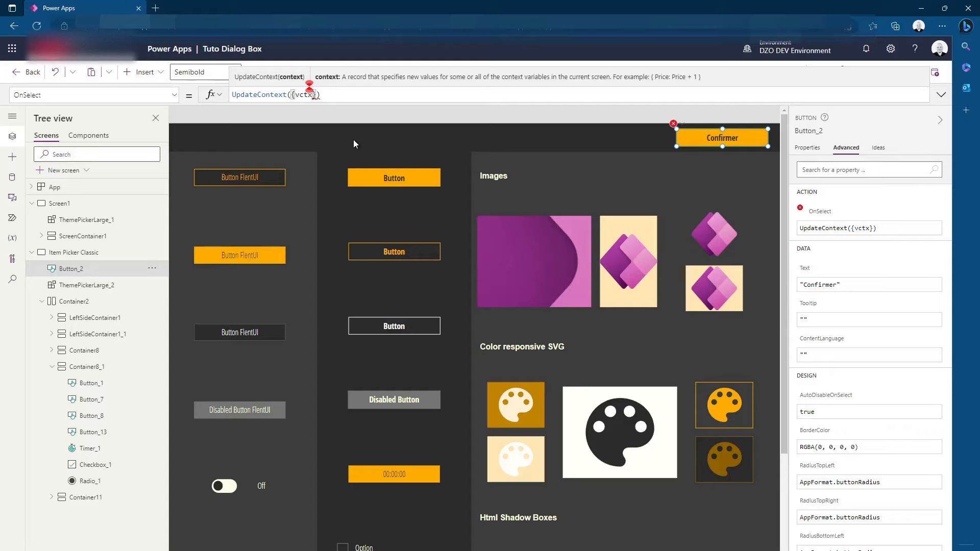
type("Dialog")
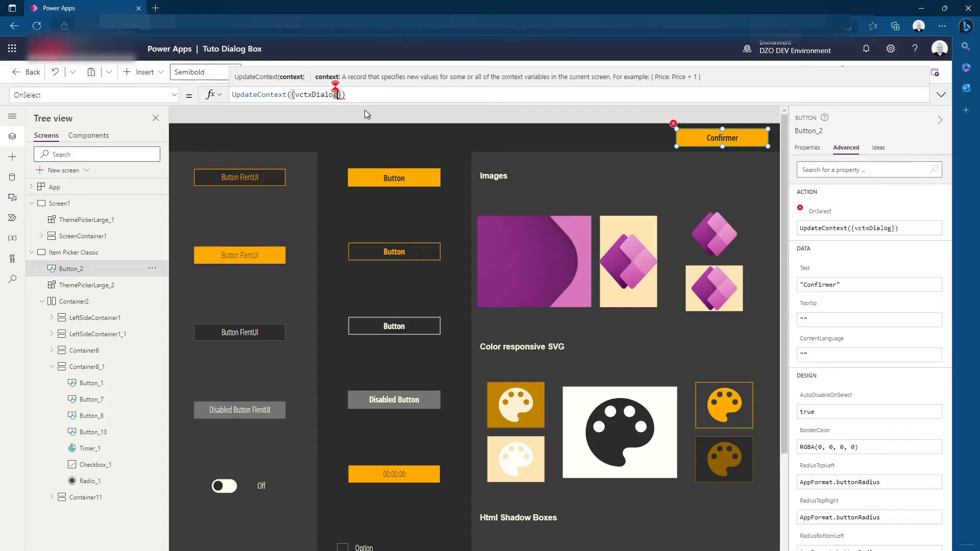
type(":true")
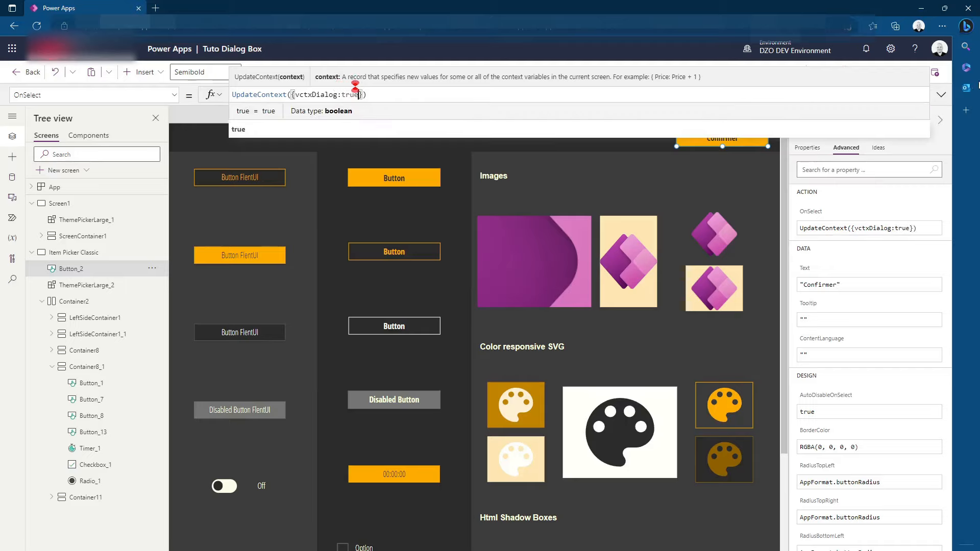
left_click(941, 95)
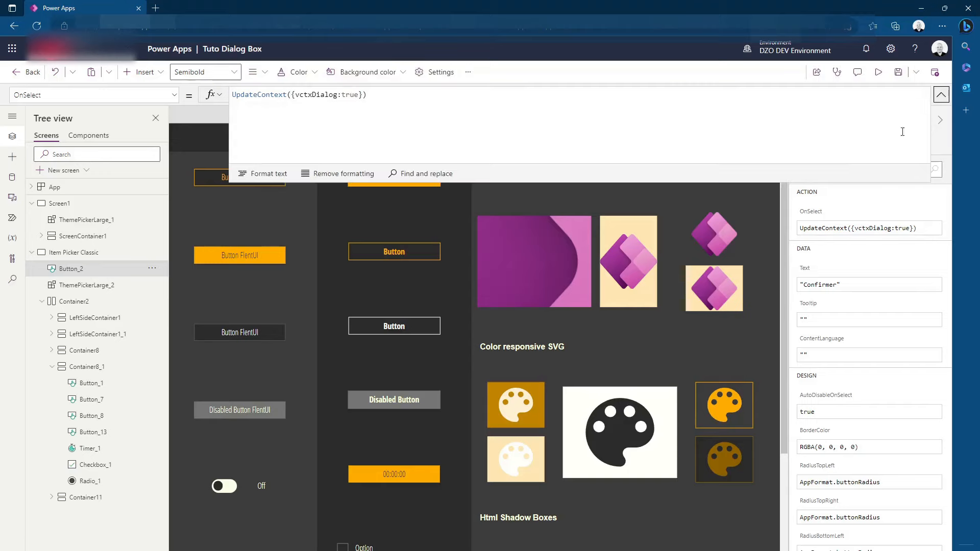
left_click(207, 114)
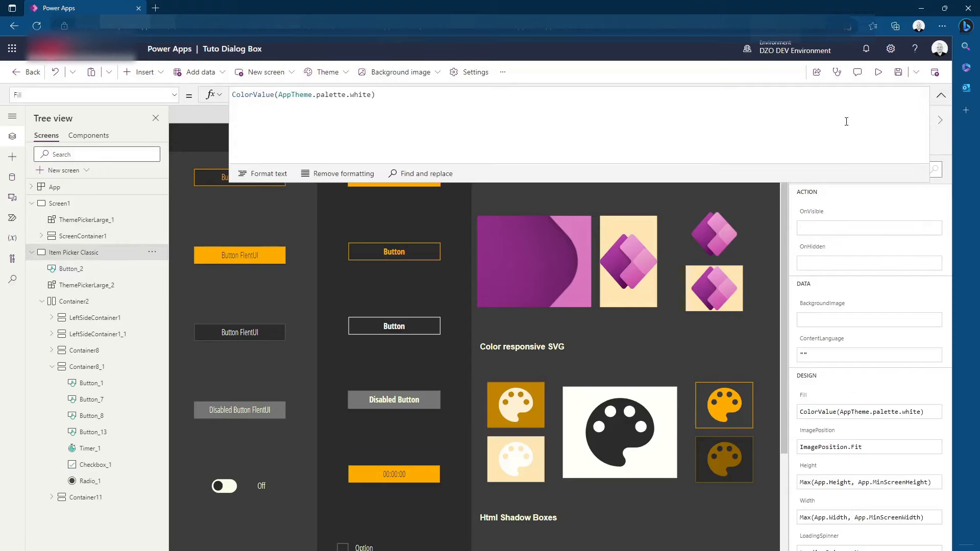
left_click(941, 95)
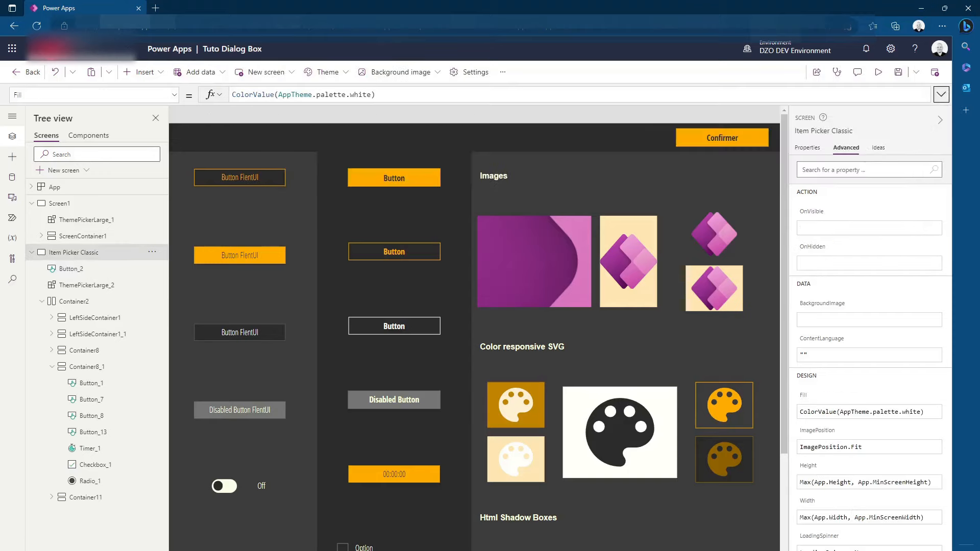
Insert a plain layout Container directly on the Item Picker Classic screen
mouse_move(689, 550)
left_mouse_down()
mouse_move(670, 550)
mouse_move(678, 550)
left_mouse_up()
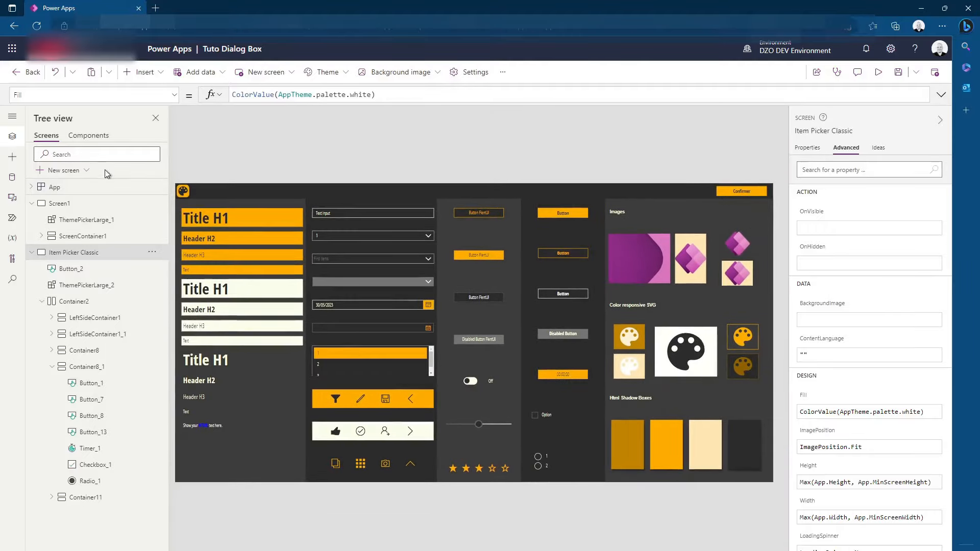
left_click(134, 74)
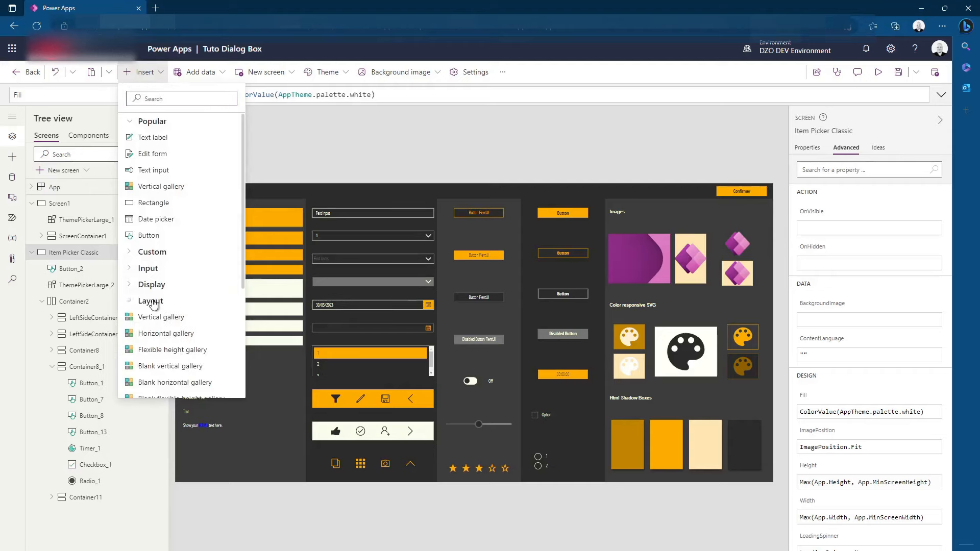
scroll(185, 316, "down", 4)
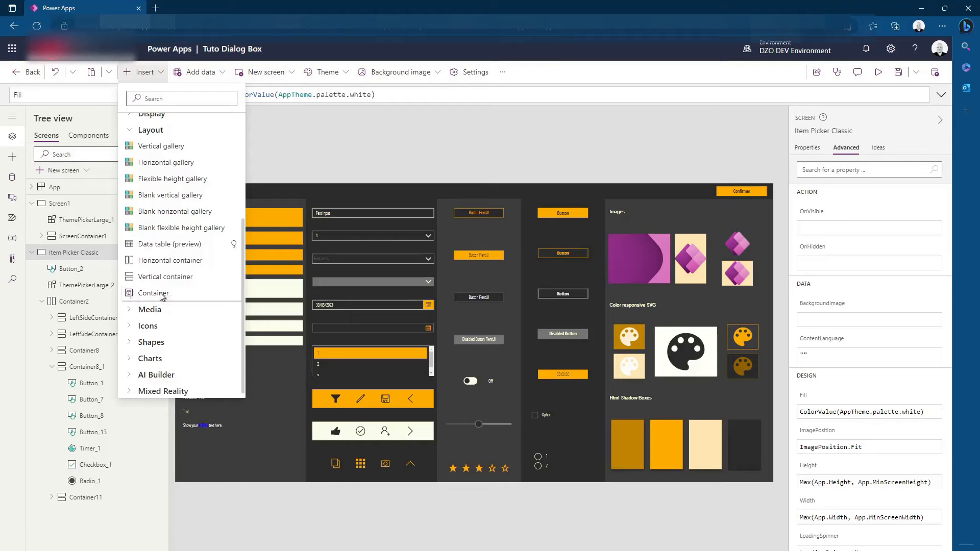
left_click(132, 294)
left_click_drag(245, 195, 218, 169)
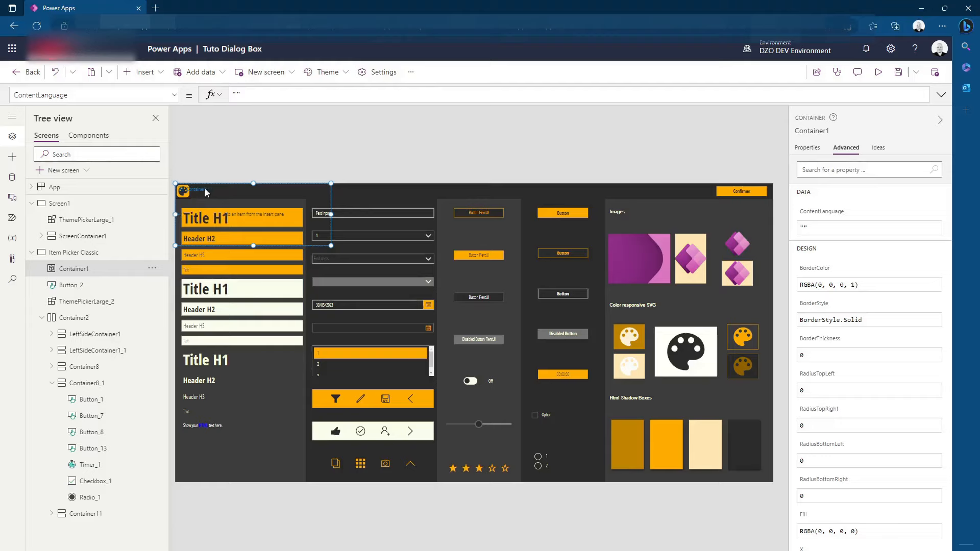
Set the new container's Width formula to Parent.Width
left_click(806, 148)
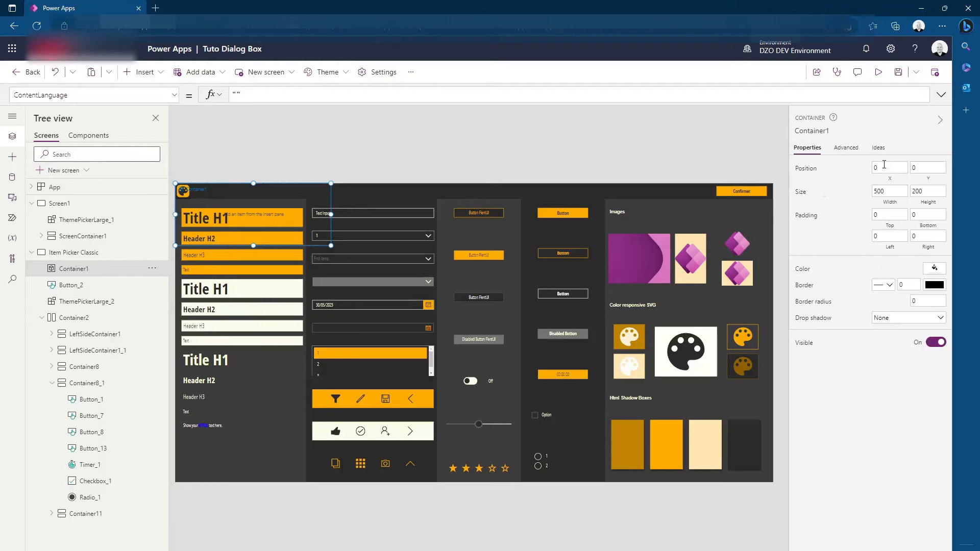
left_click(888, 192)
left_click(267, 94)
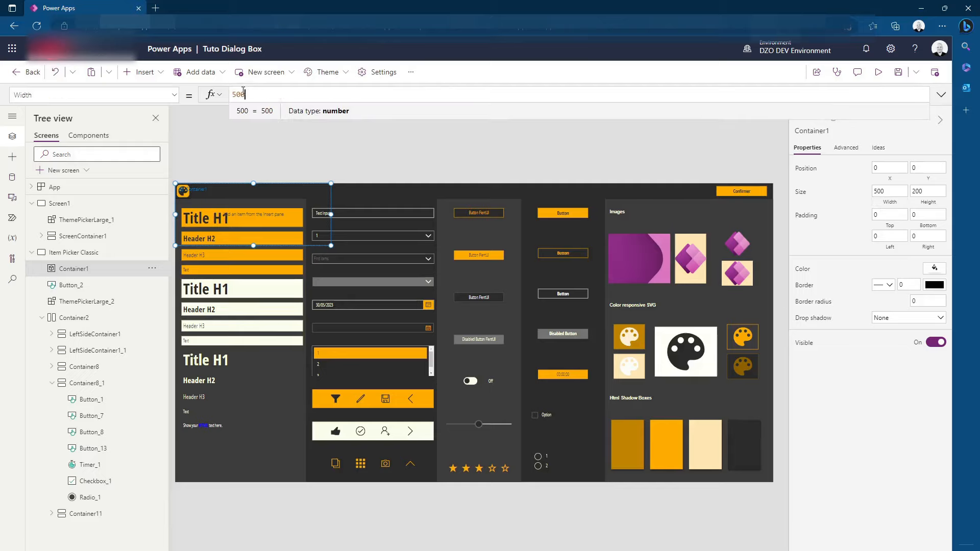
double_click(243, 92)
type("Parent.")
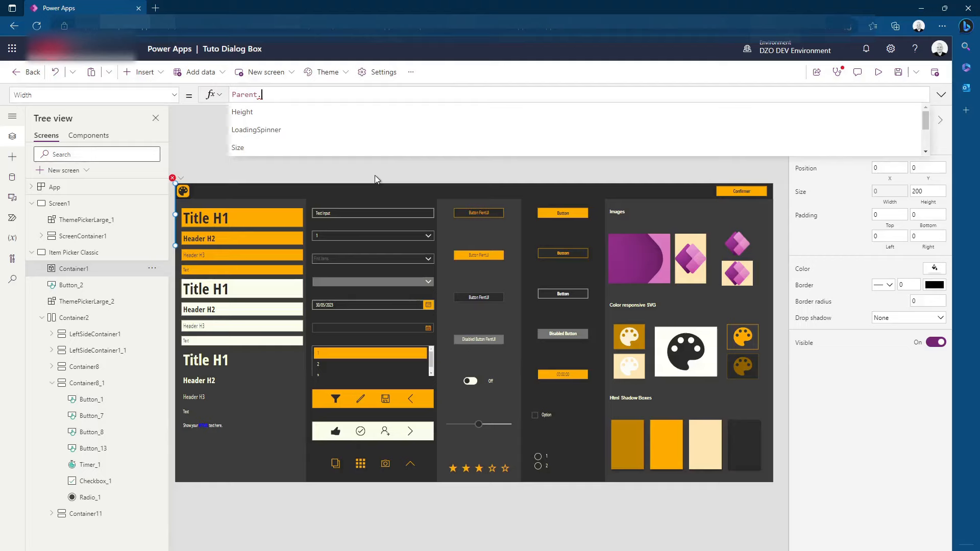
type("Width")
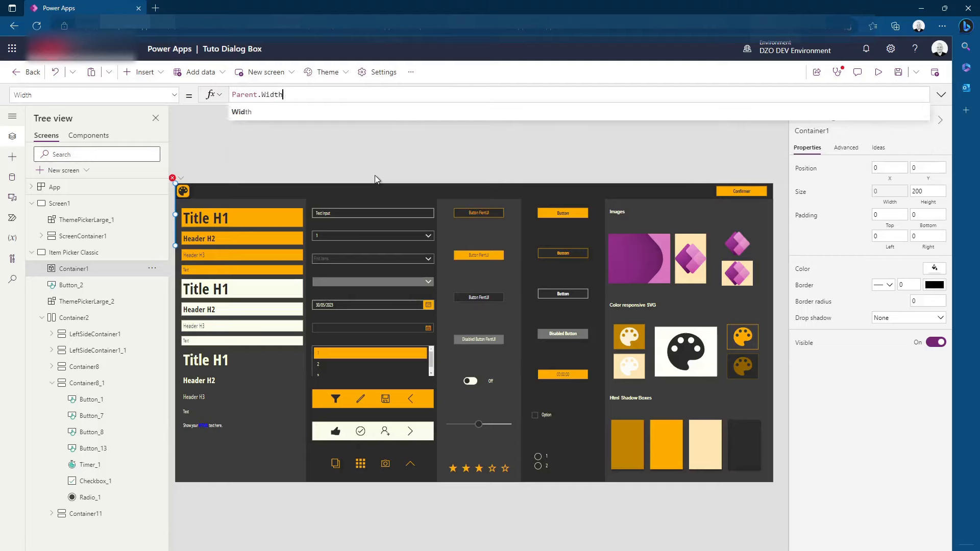
Set the new container's Height formula to Parent.Height
left_click(931, 192)
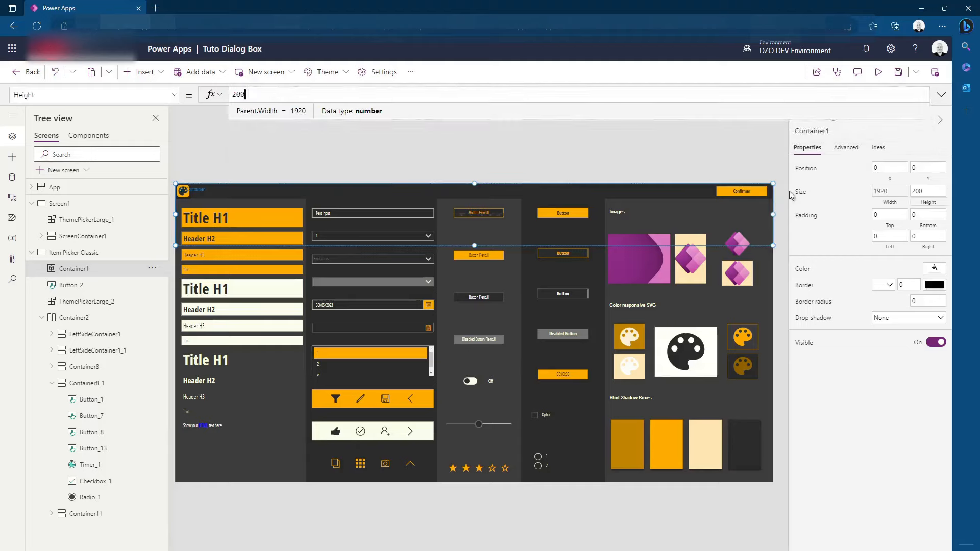
left_click(243, 93)
double_click(239, 94)
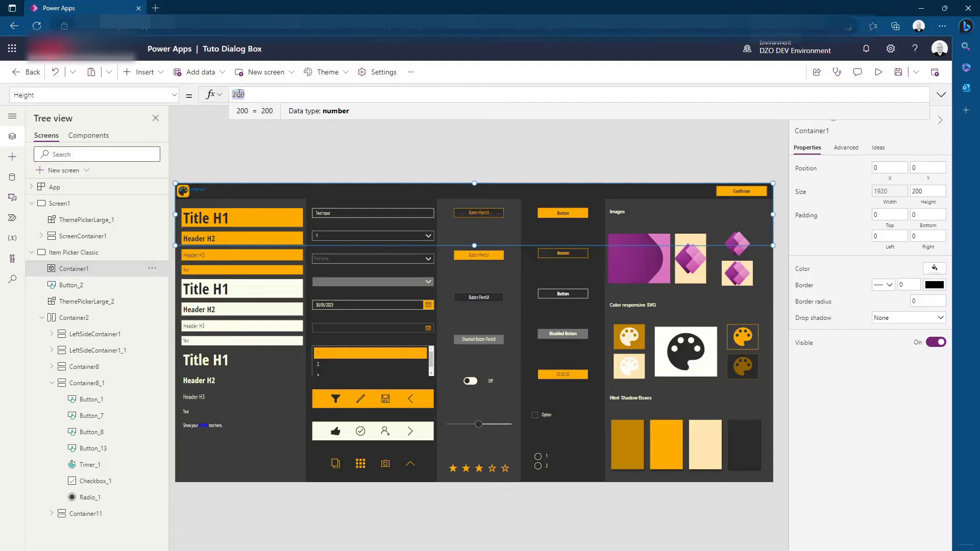
type("Parent")
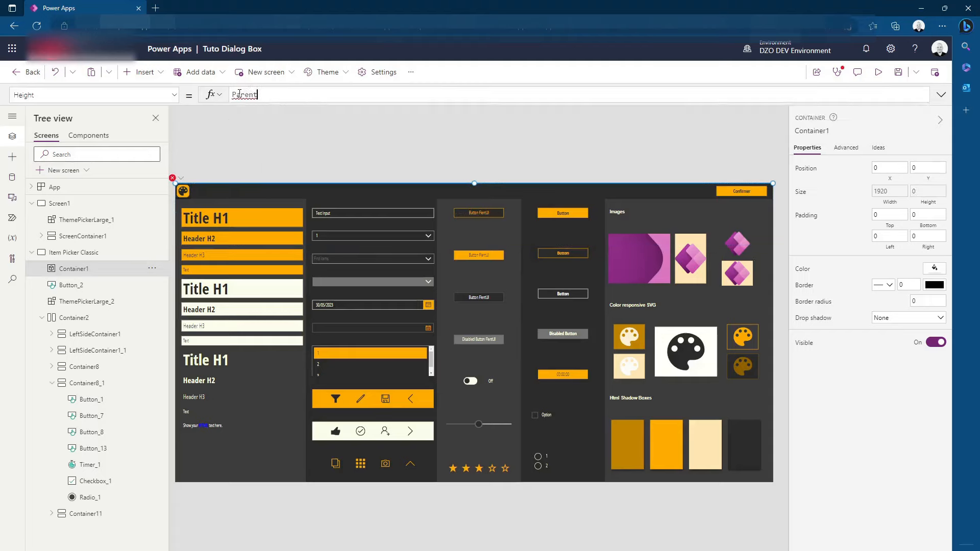
type(".H")
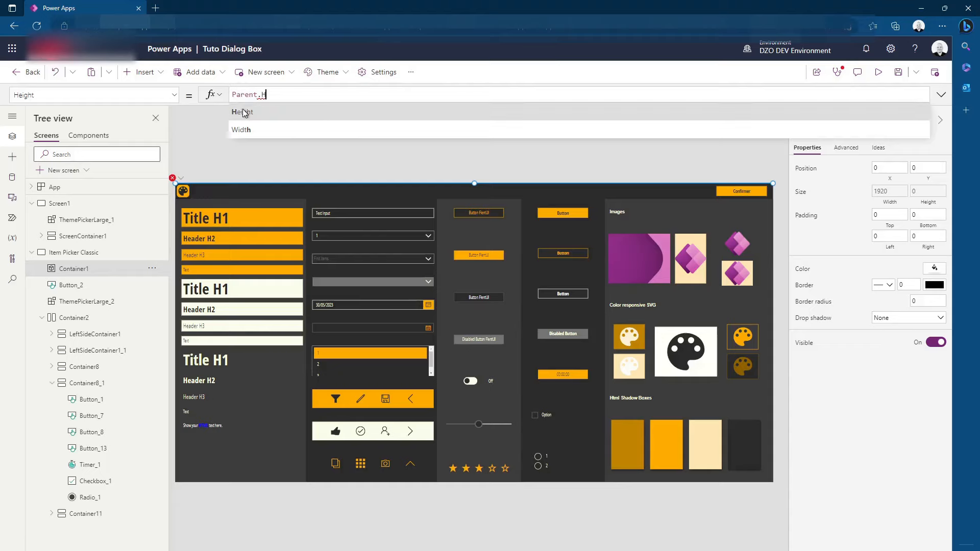
left_click(243, 112)
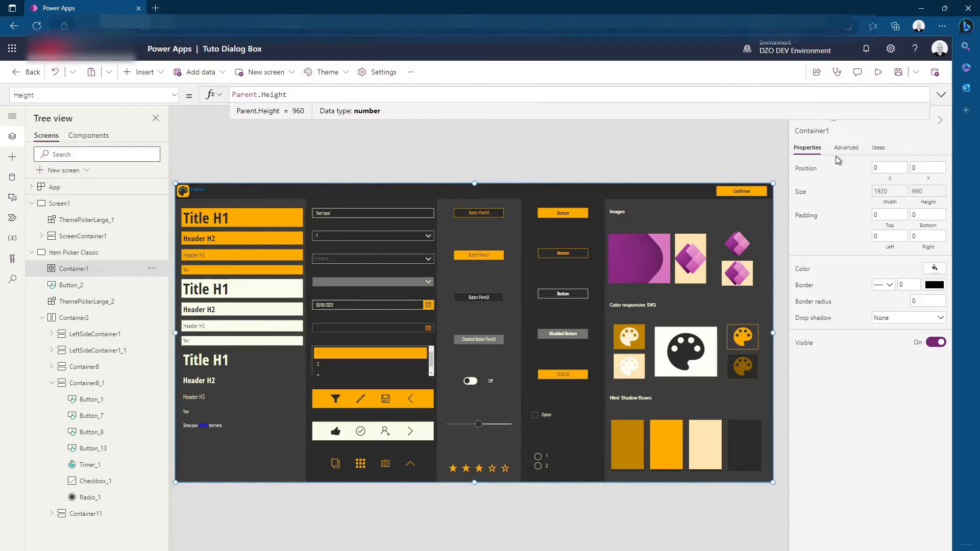
Set the container's Fill to semi-transparent black with RGBA(0, 0, 0, 0.5)
left_click(935, 270)
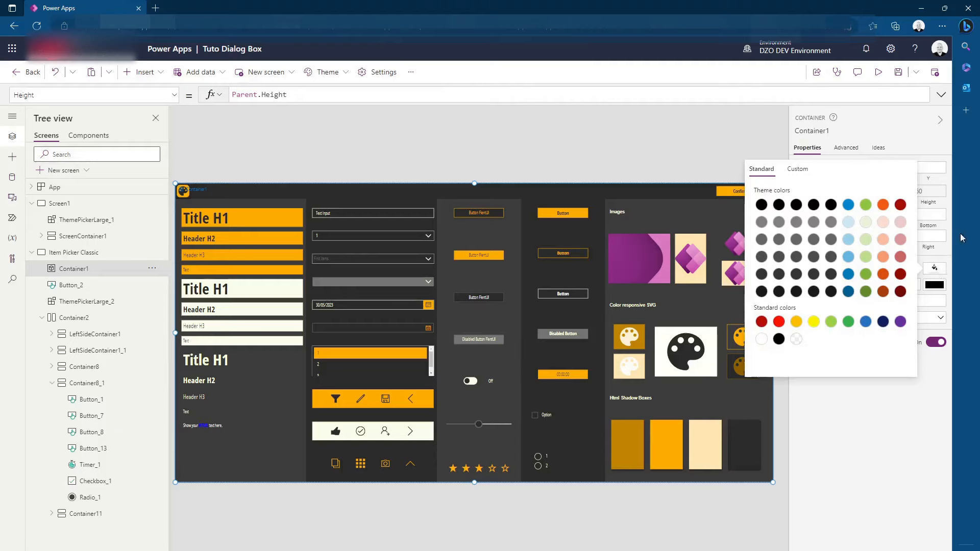
left_click(917, 443)
left_click(801, 269)
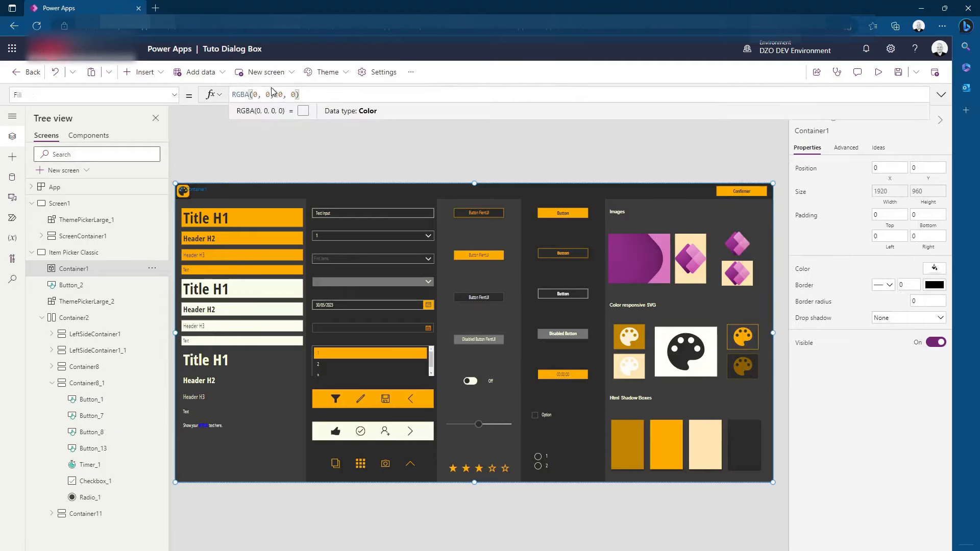
left_click(292, 94)
type(".5")
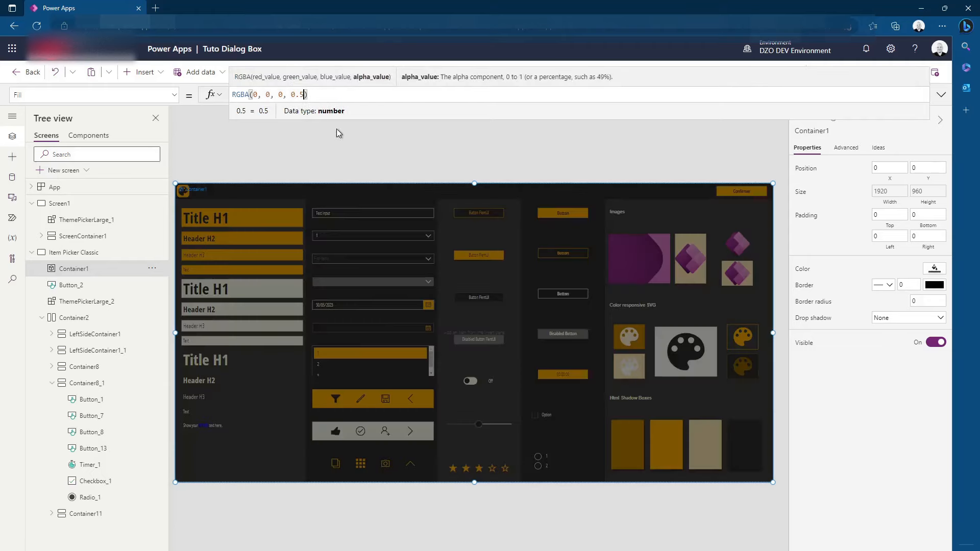
left_click_drag(292, 95, 305, 95)
left_click(298, 143)
left_click(592, 354)
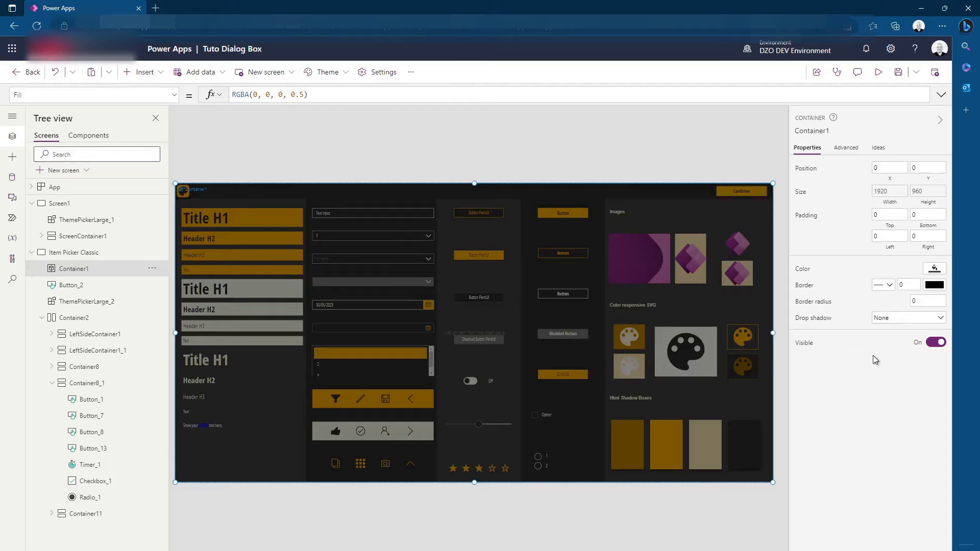
Set the overlay container's Visible formula to vctxDialog and trigger the Confirmer button to show the overlay
left_click(807, 348)
double_click(240, 95)
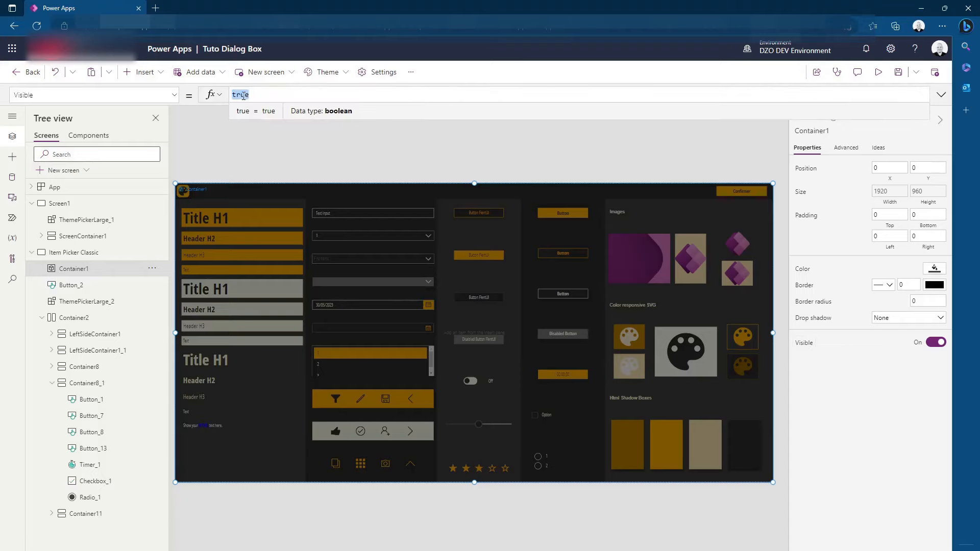
type("vct")
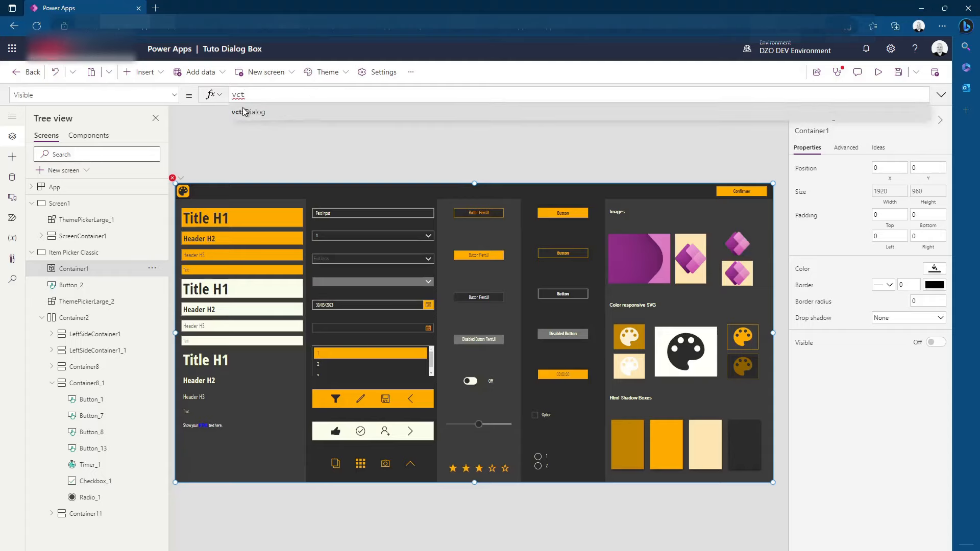
left_click(248, 112)
left_click(529, 120)
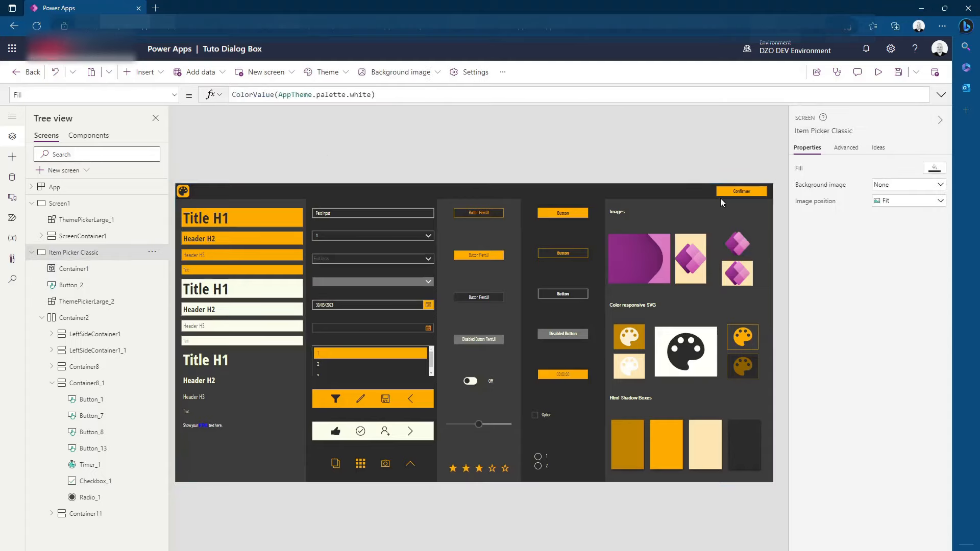
left_click(754, 195, "alt")
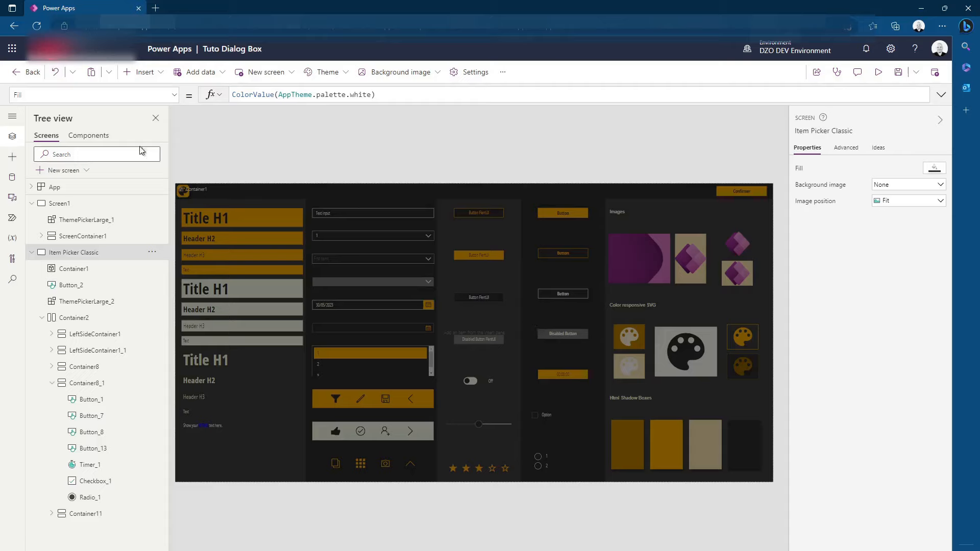
Insert a vertical container on the Item Picker Classic screen and move it to about X 525, Y 240
left_click(137, 72)
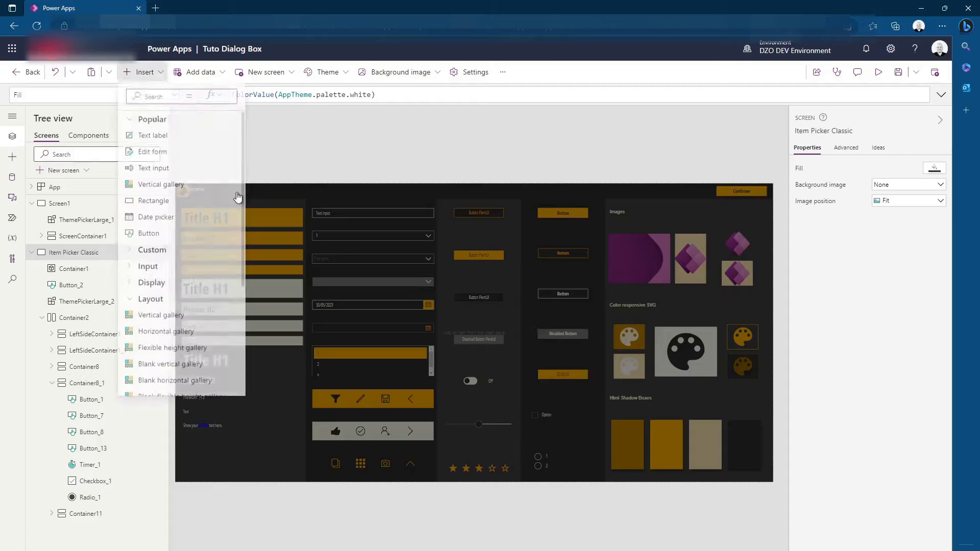
scroll(240, 307, "down", 4)
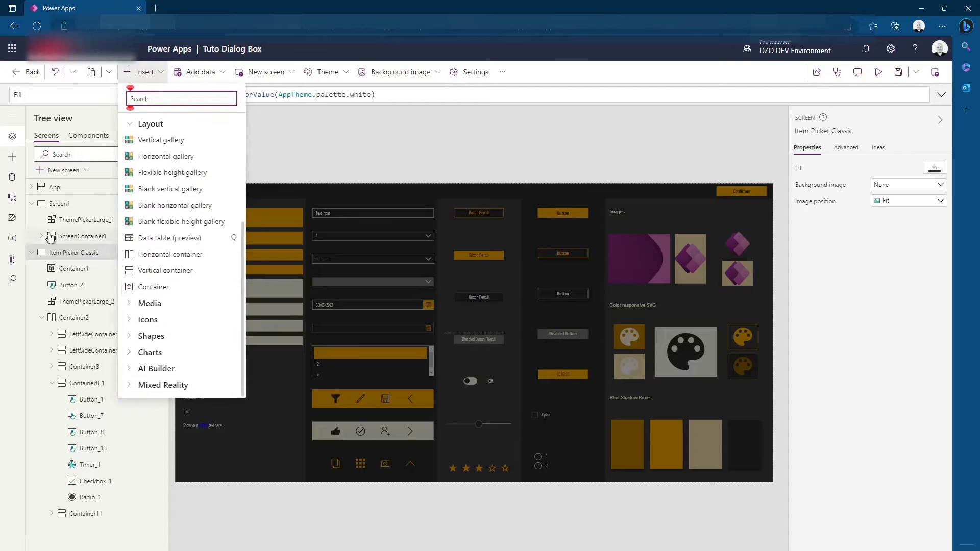
left_click(156, 271)
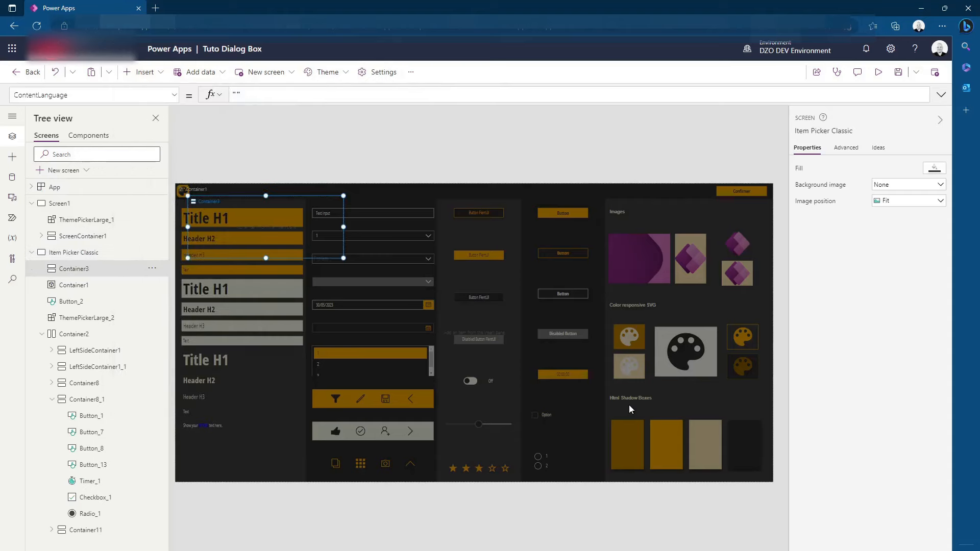
left_click_drag(343, 245, 494, 308)
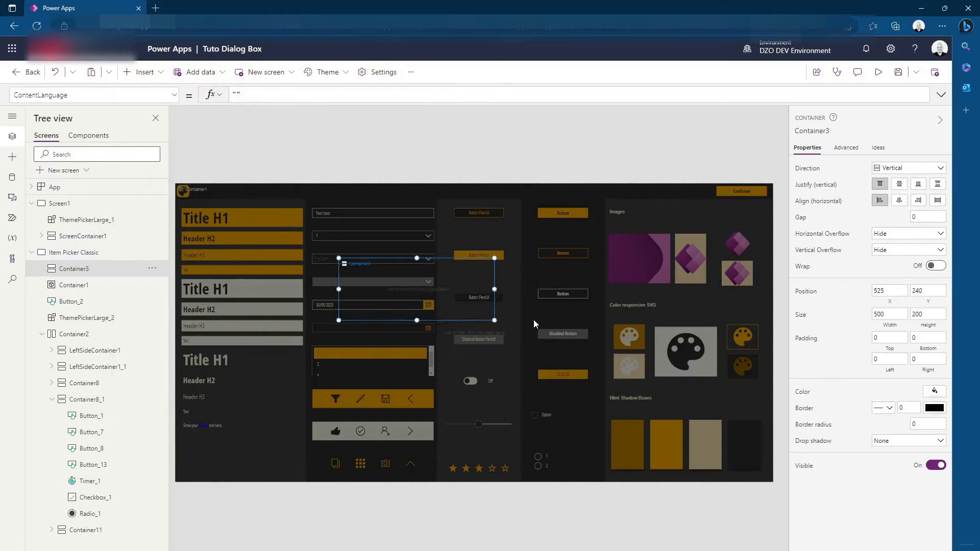
Fill the new vertical container with white and enlarge it to about 868 wide by 459 high
left_click(934, 391)
left_click(762, 462)
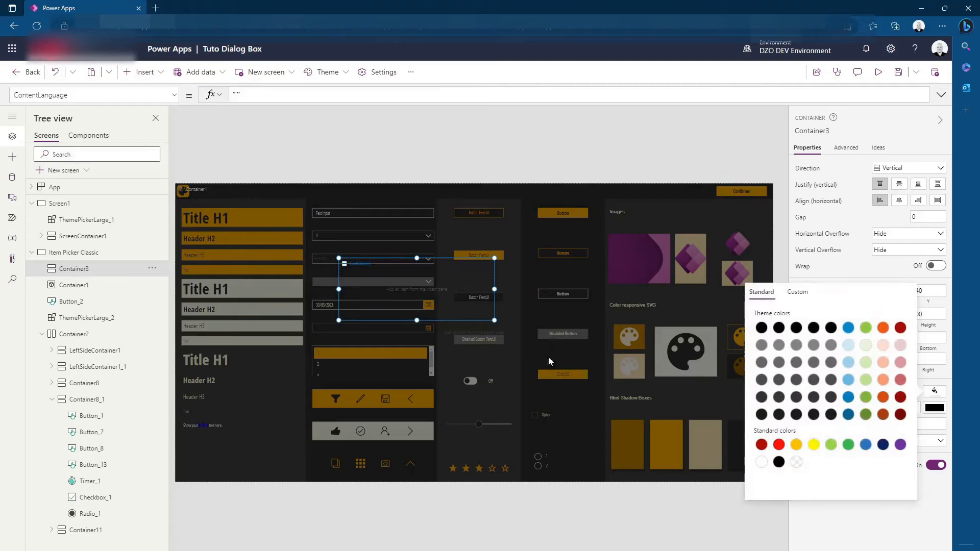
left_click_drag(493, 321, 609, 400)
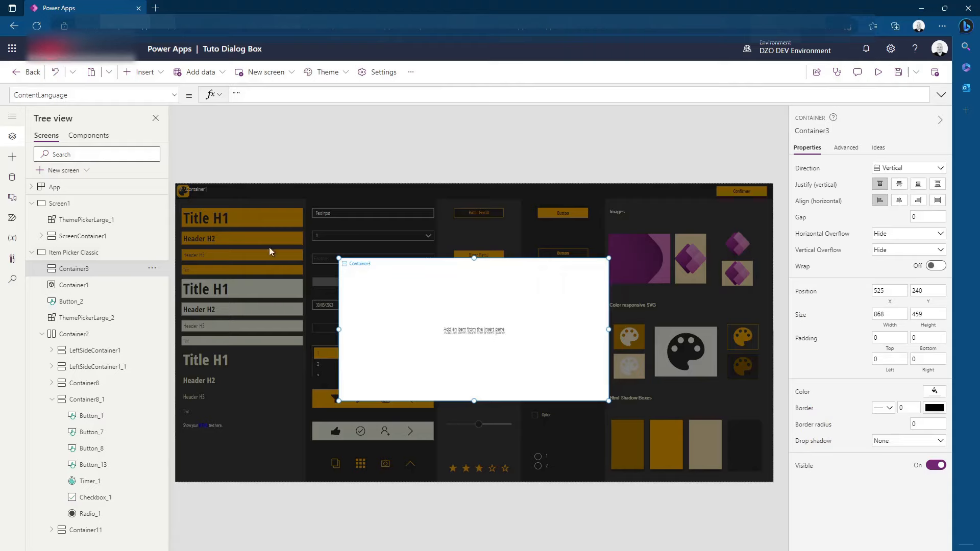
Nest the white container inside the overlay Container1 by cutting and pasting it, and reposition it at about X 540, Y 249
left_click(495, 140)
left_click(482, 371)
key("Delete")
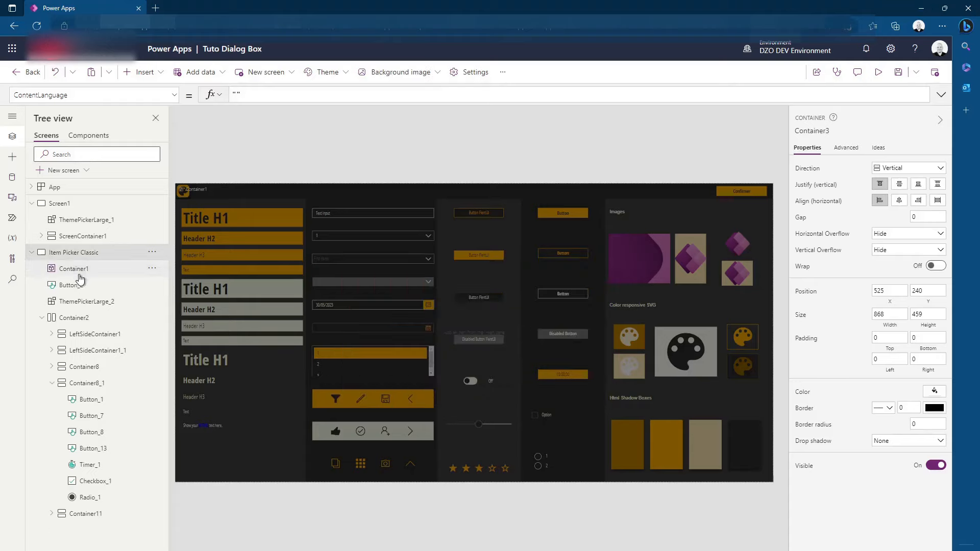
key("ctrl+z")
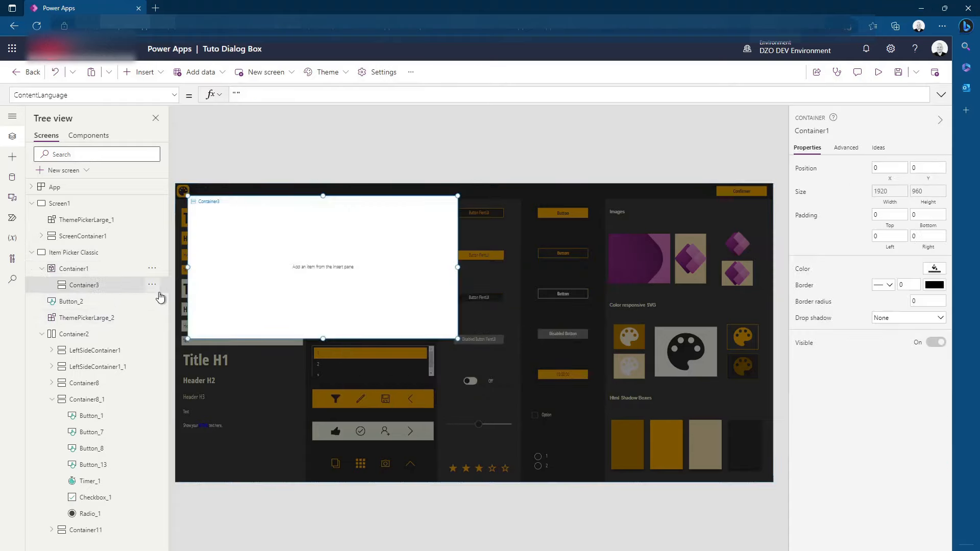
left_click(74, 271)
left_click(80, 284)
left_click_drag(295, 251, 433, 317)
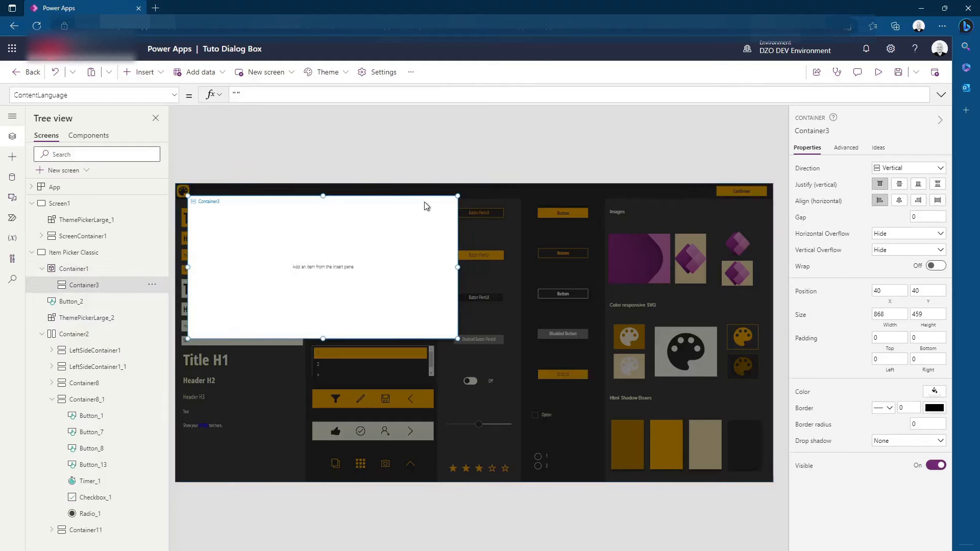
left_click_drag(393, 195, 547, 262)
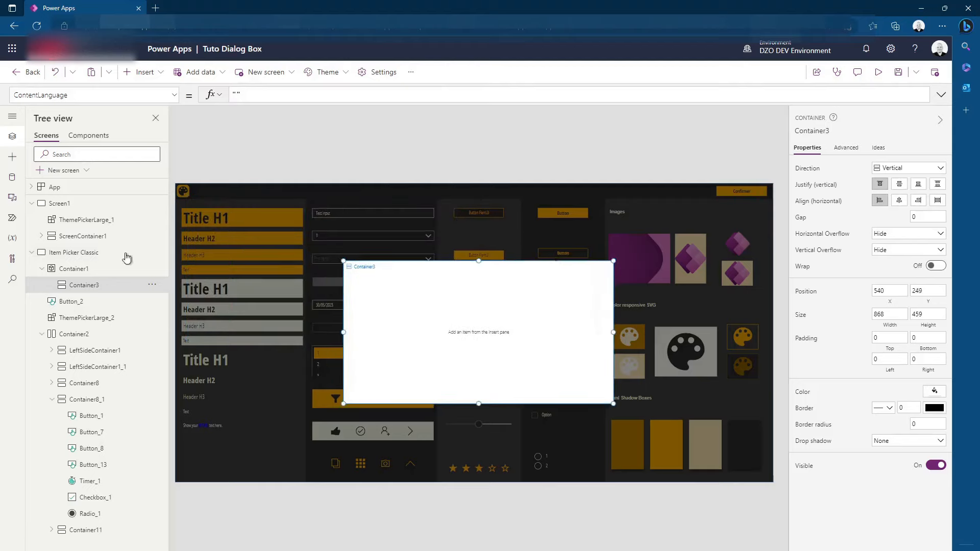
left_click(71, 269)
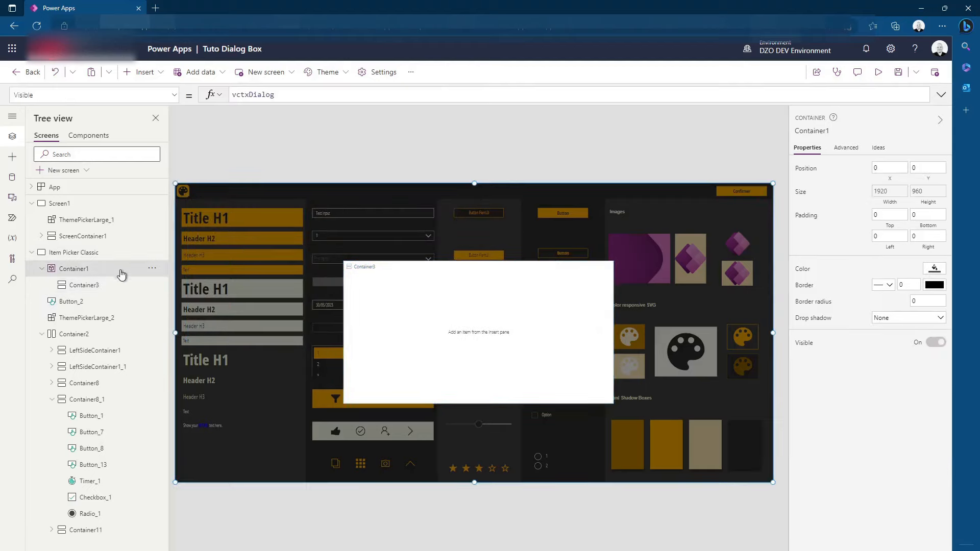
left_click(94, 284)
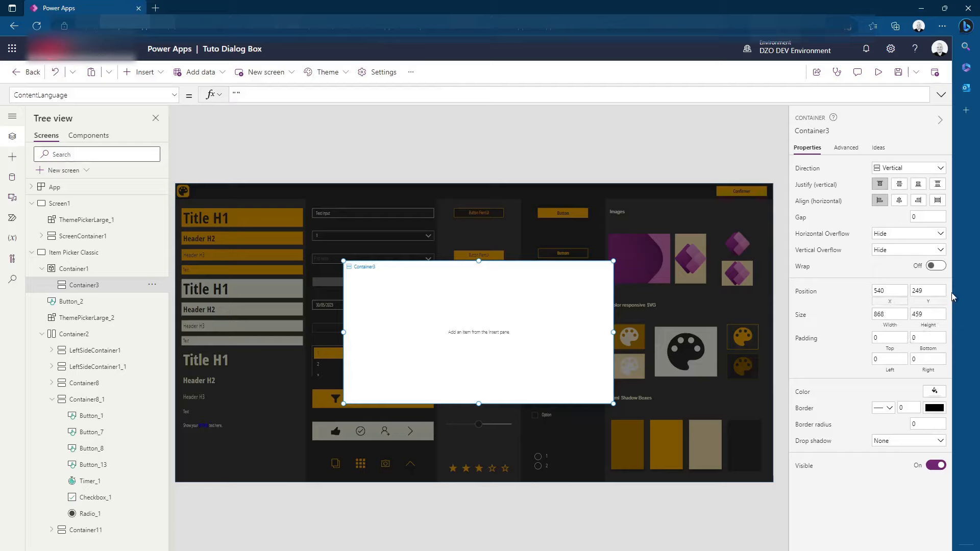
left_click(888, 316)
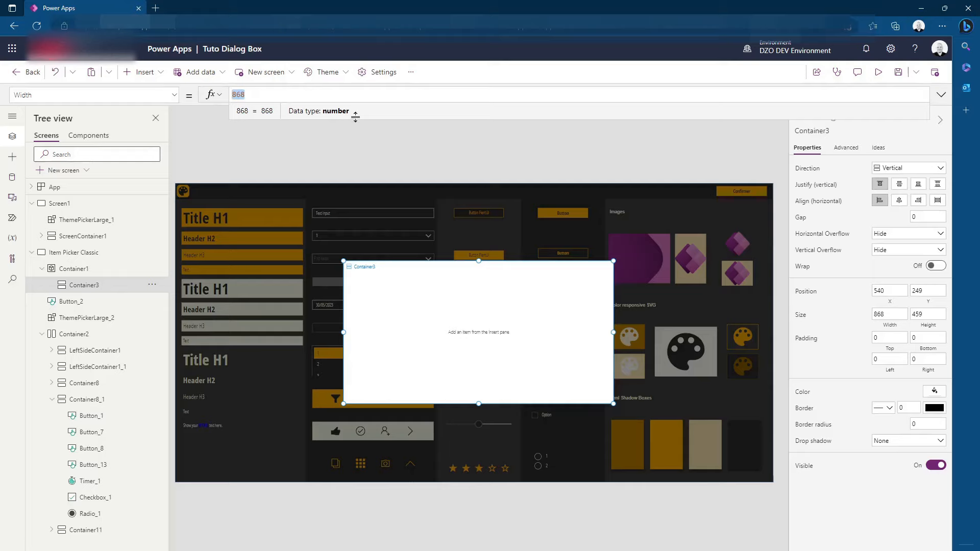
left_click(930, 317)
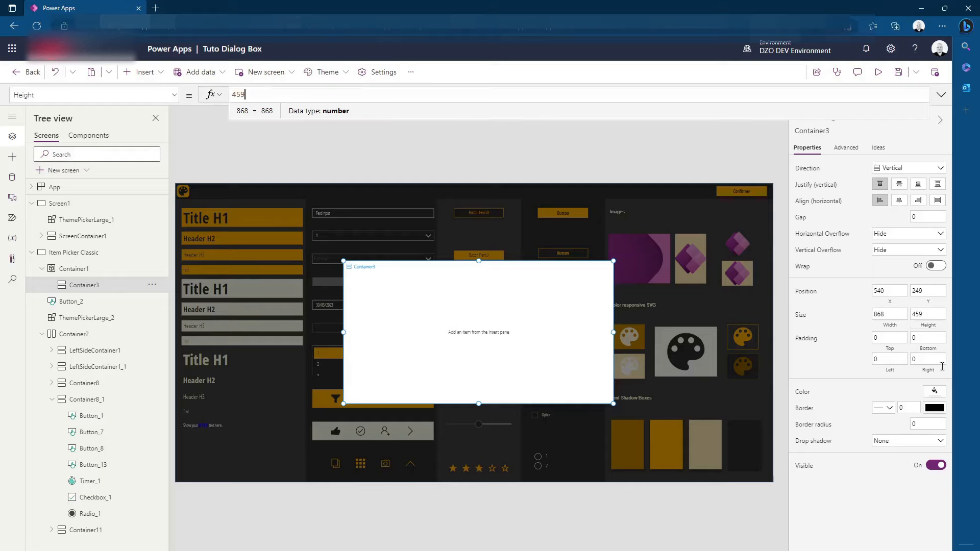
Set the white container's X formula to Parent.Width/2
left_click(889, 290)
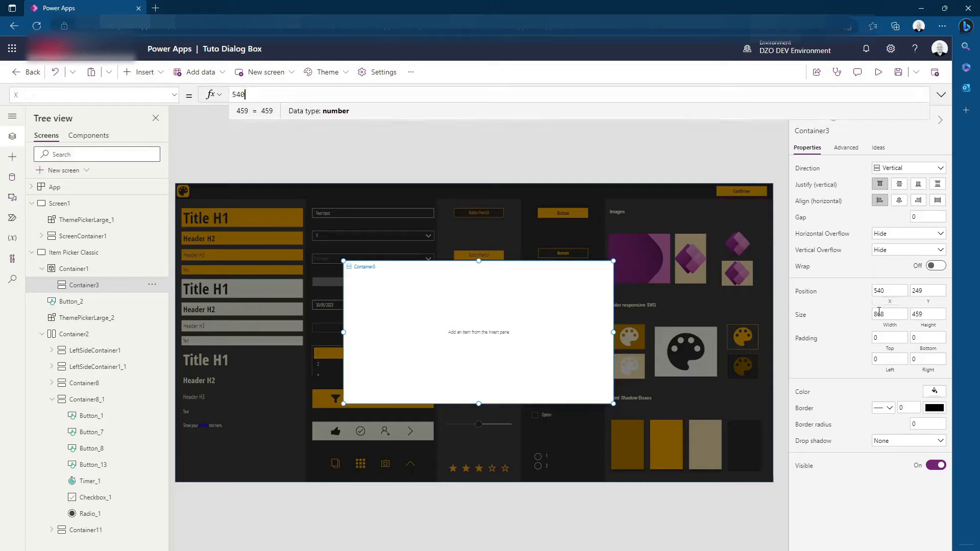
double_click(240, 95)
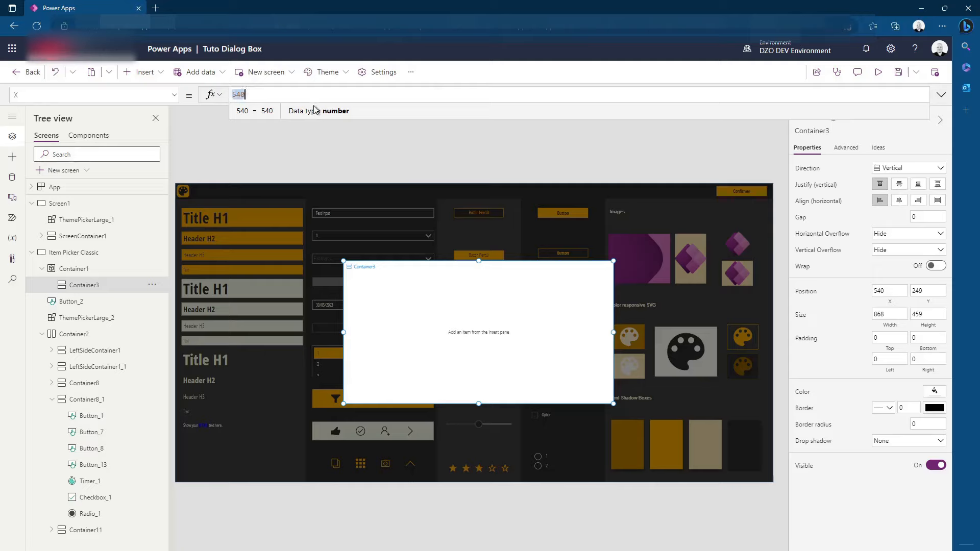
type("parent.")
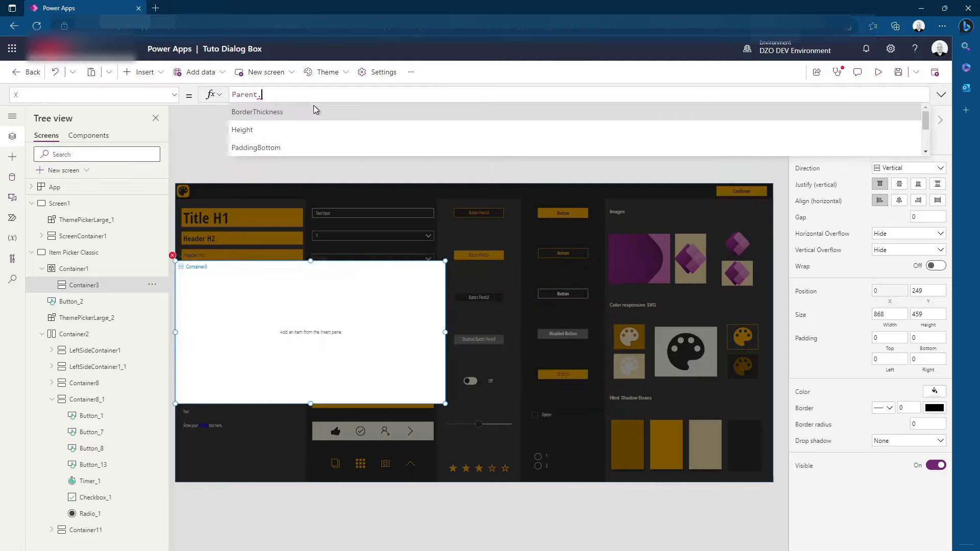
type("Height/2")
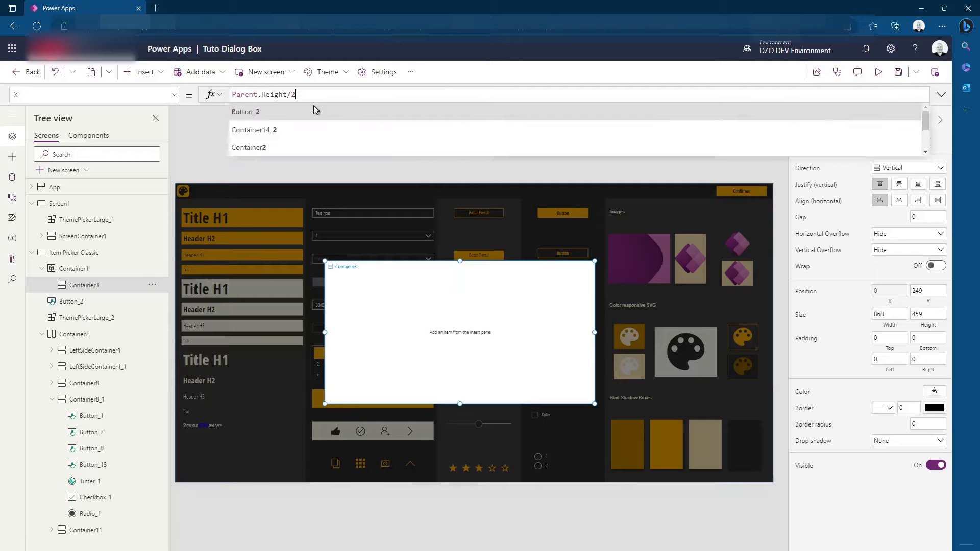
key("BackSpace")
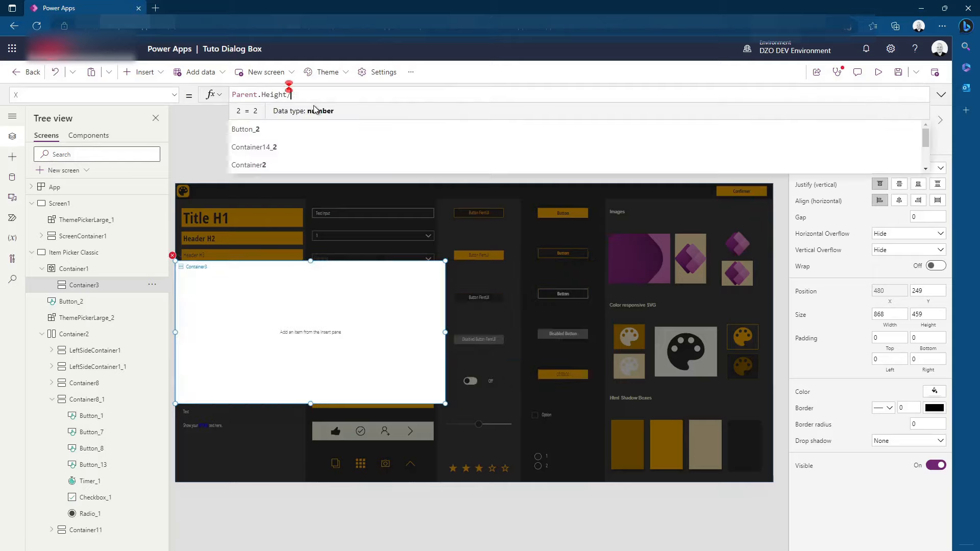
double_click(273, 95)
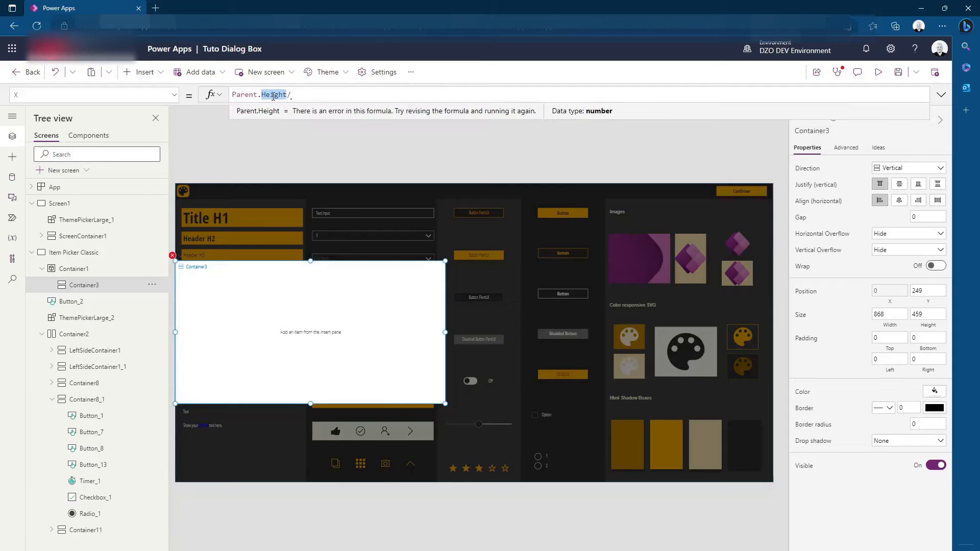
type("Width")
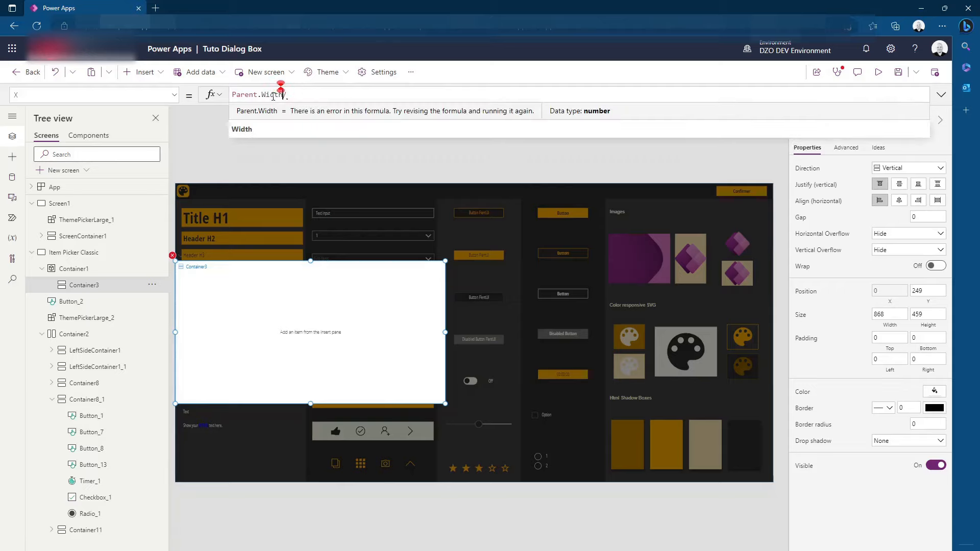
type("2 ")
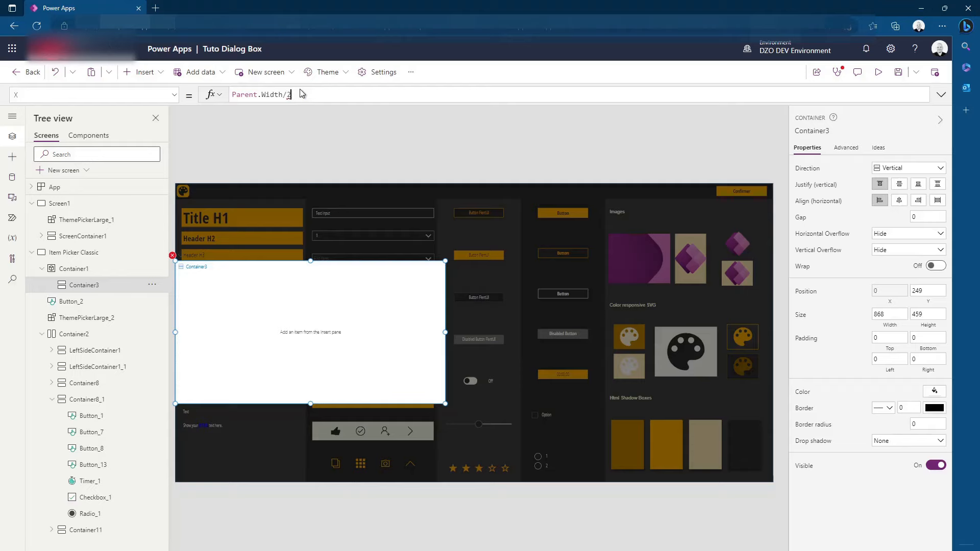
type("- ")
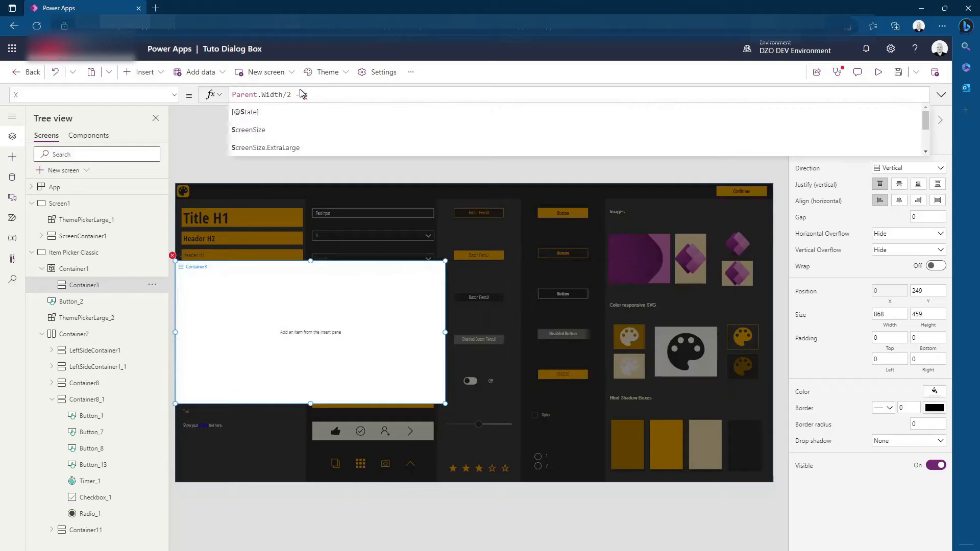
type("self")
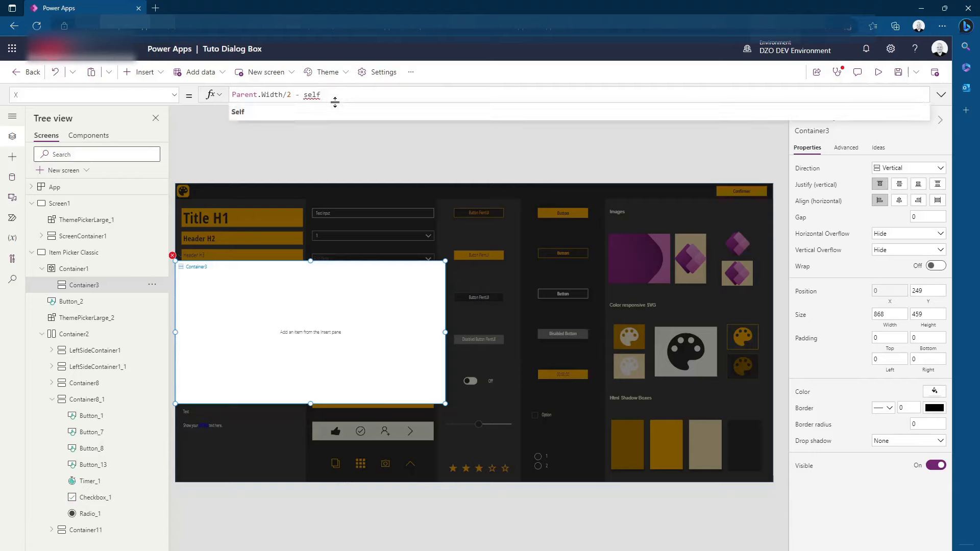
type(".Wi")
Extend the X formula to Parent.Width/2 - Self.Width/2 to centre the white container horizontally
left_click(310, 106)
type("/")
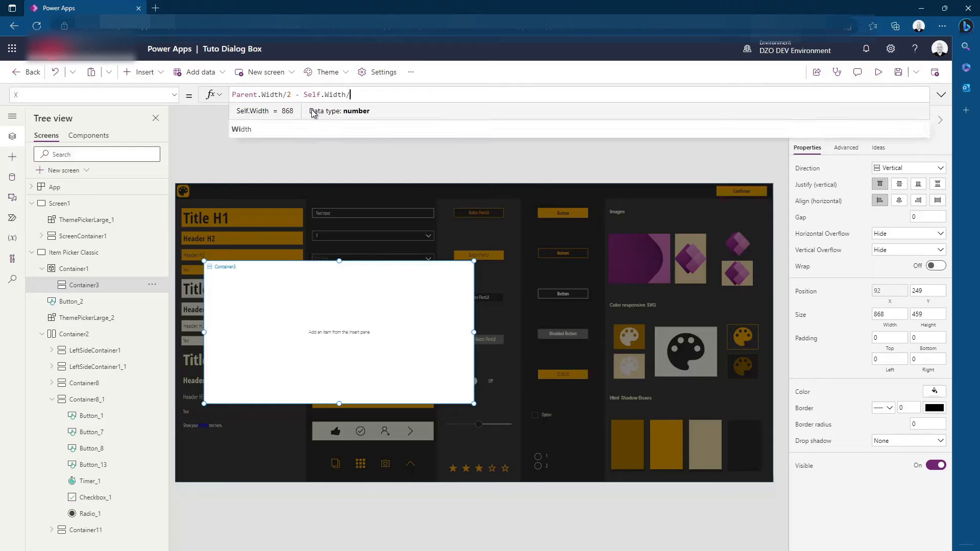
type("2")
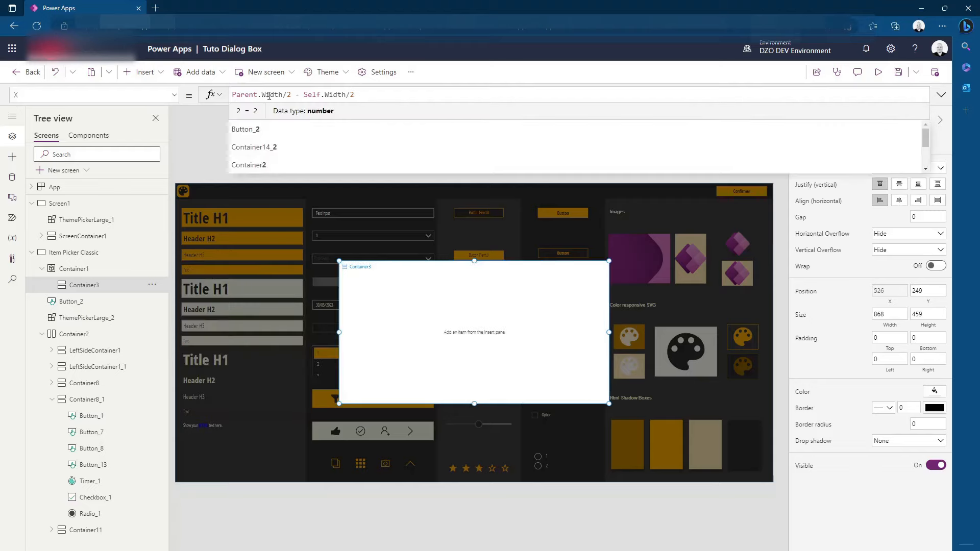
left_click(293, 94)
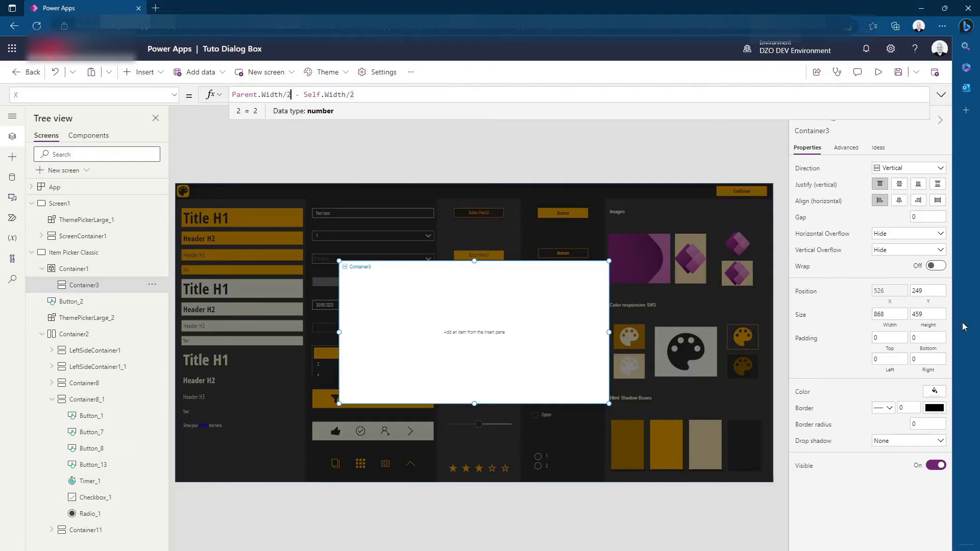
Set the white container's Y formula to Parent.Height*0.5 - Self.Height*0.5 to centre it vertically
left_click(928, 293)
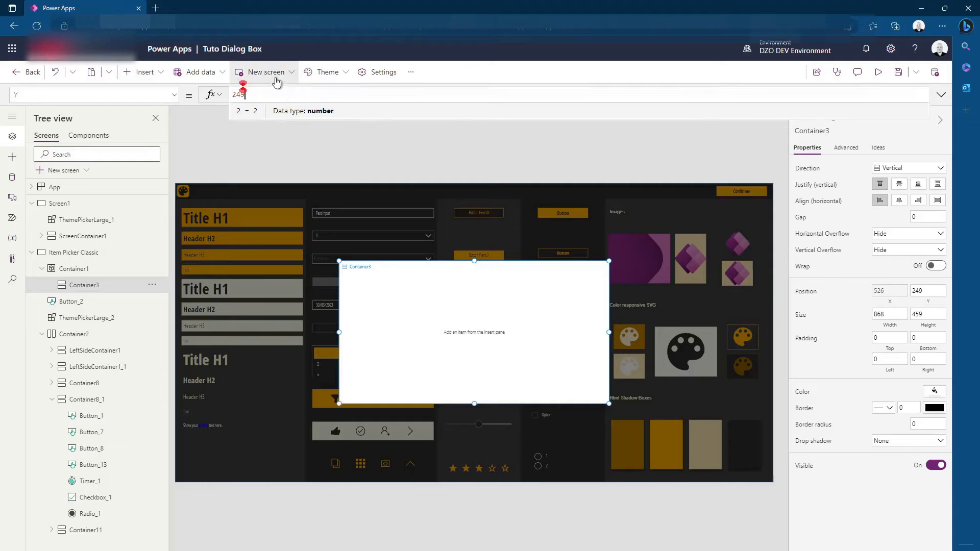
double_click(238, 94)
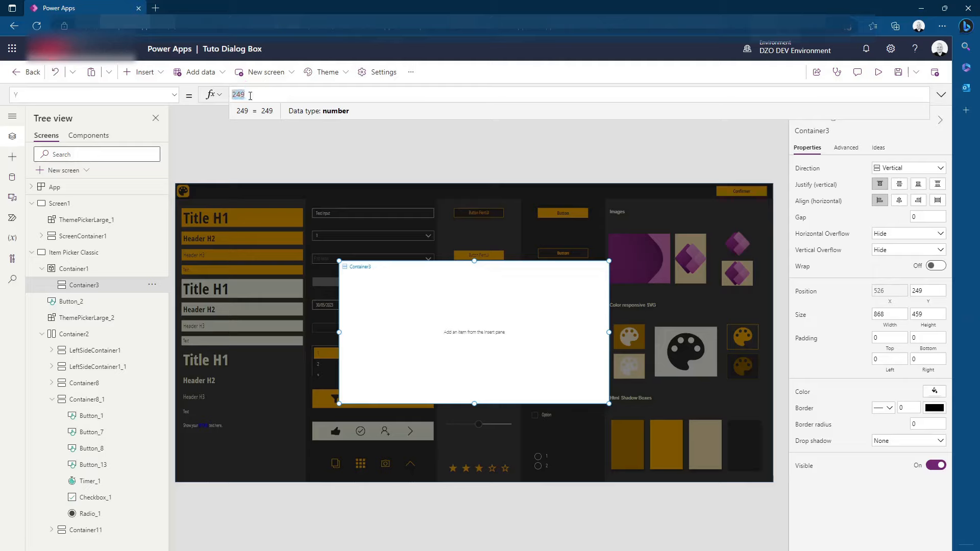
type("parent.")
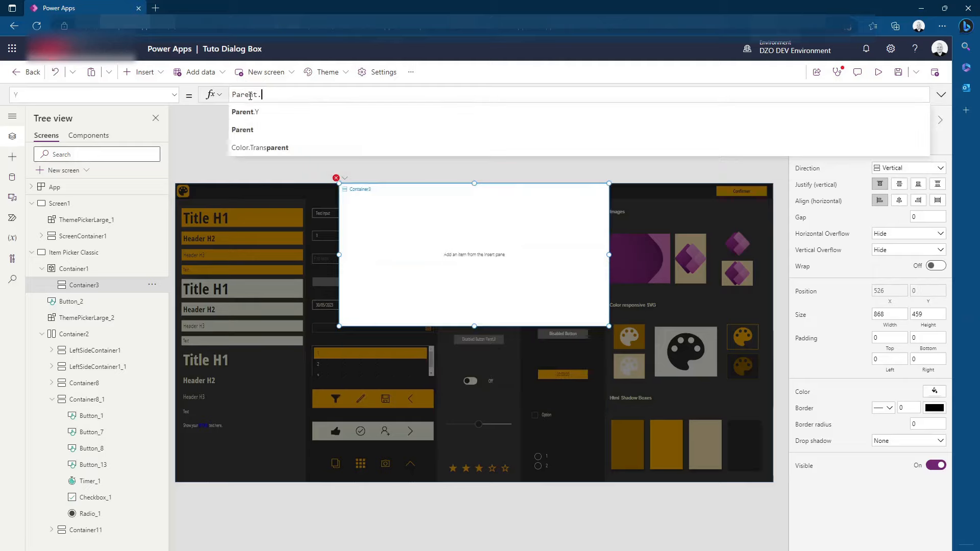
type("hei")
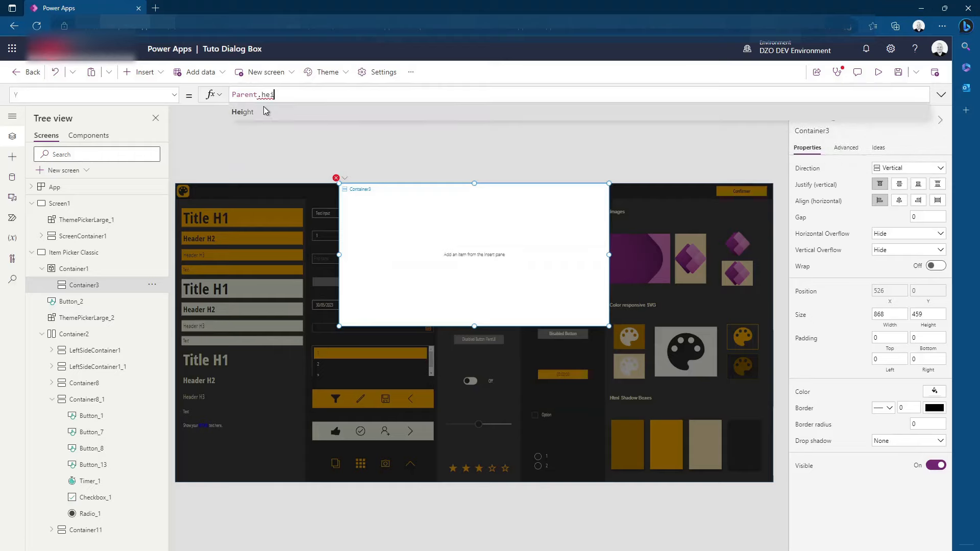
left_click(261, 112)
type("*0.5")
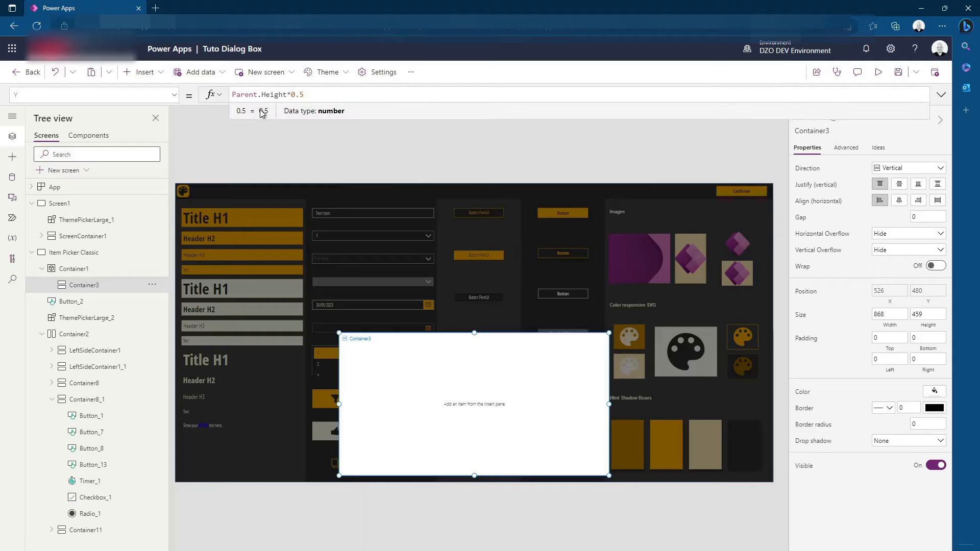
type(" - Self.H")
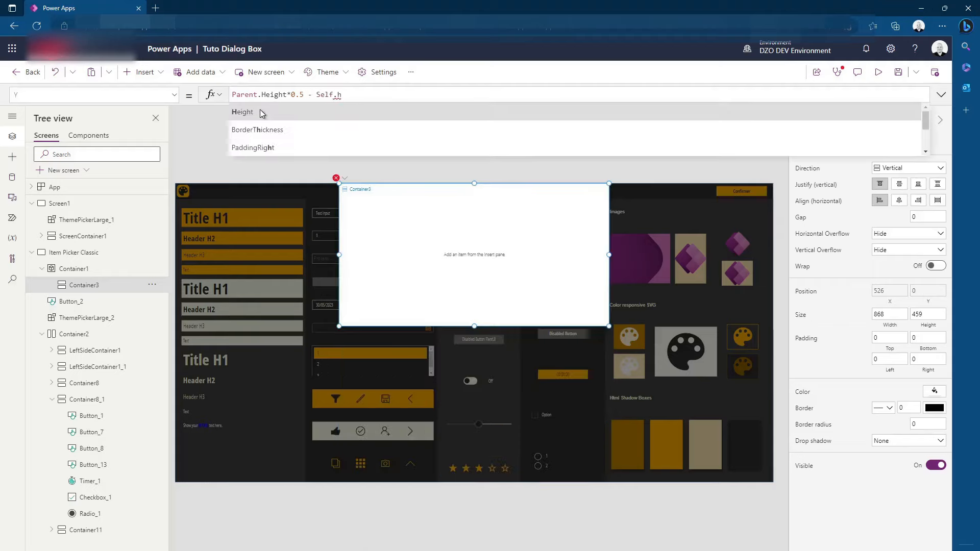
left_click(258, 111)
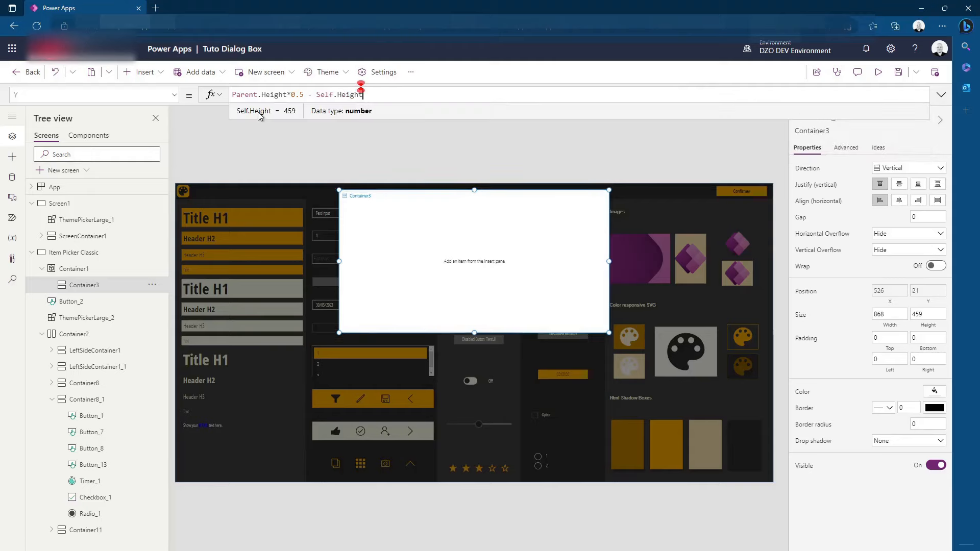
type("*0.5")
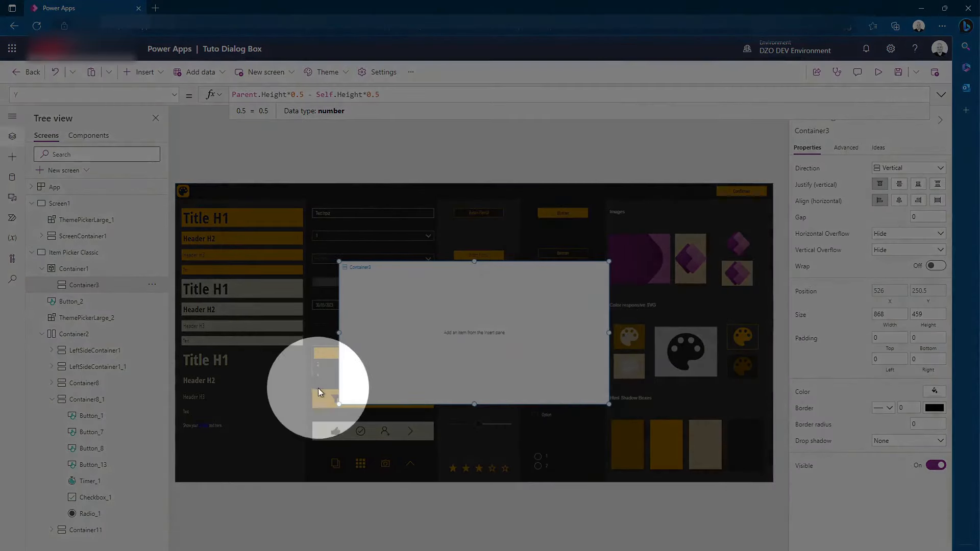
left_click(517, 156)
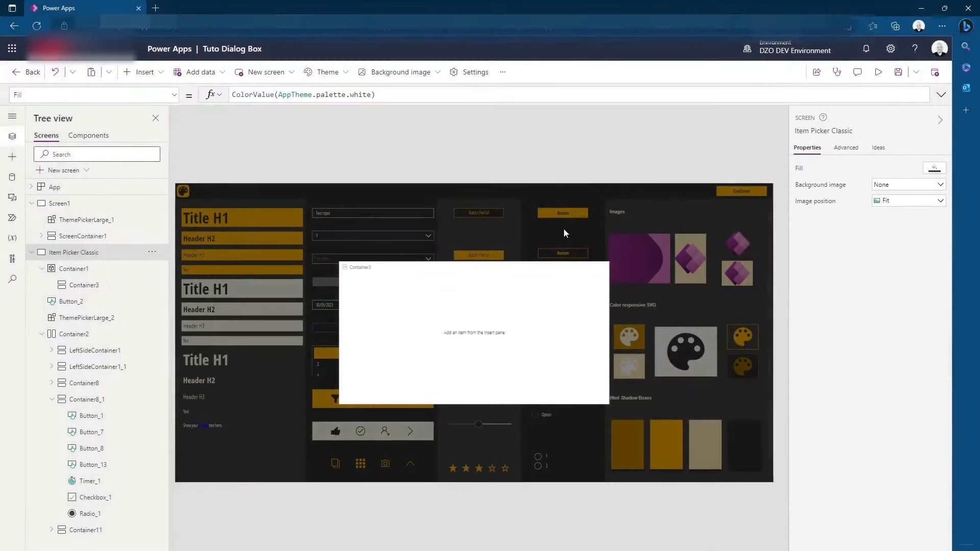
Insert a Cancel icon into the white Container3
left_click(474, 321)
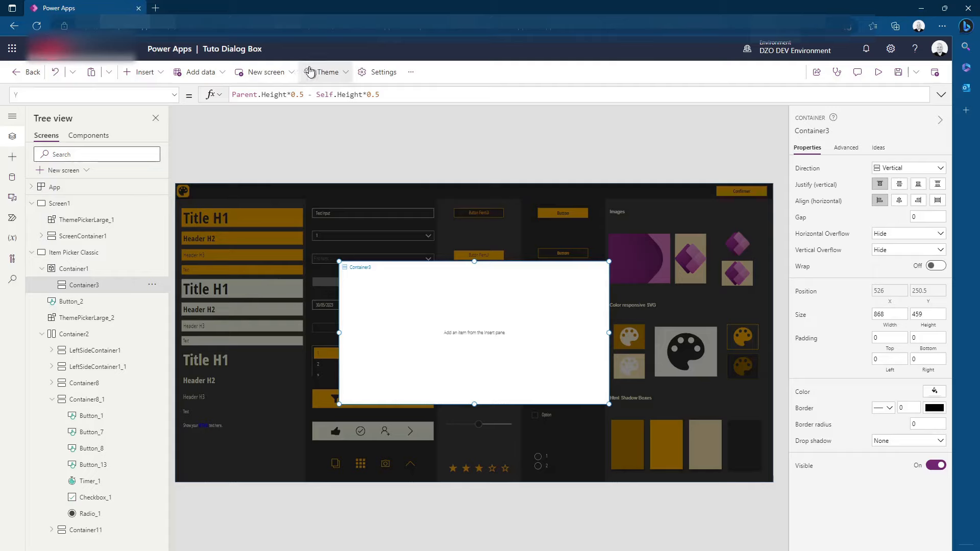
left_click(145, 73)
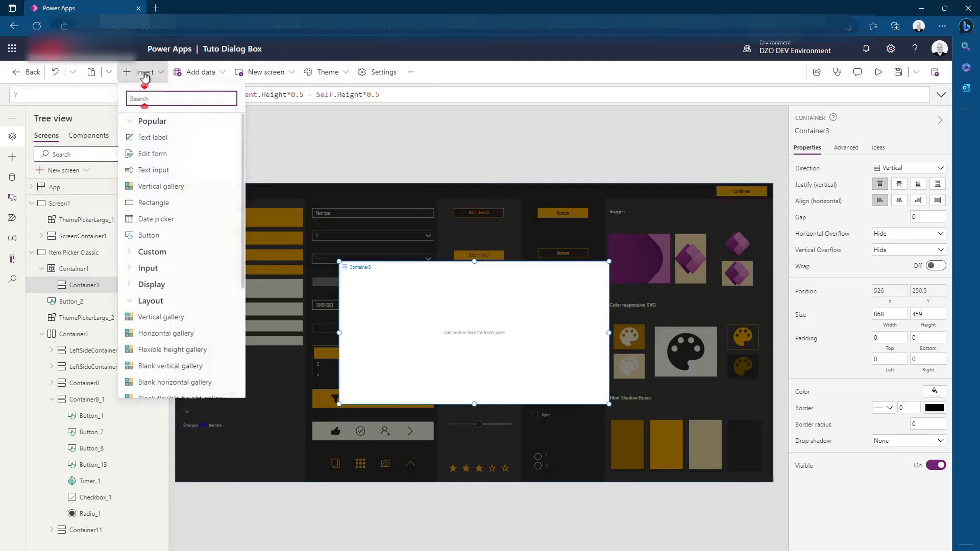
scroll(207, 280, "down", 3)
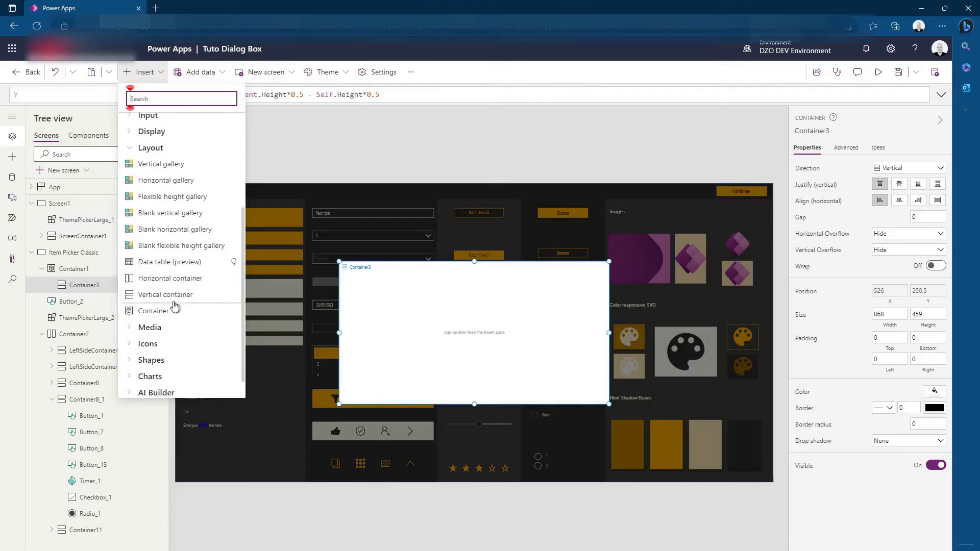
left_click(148, 321)
scroll(166, 331, "down", 2)
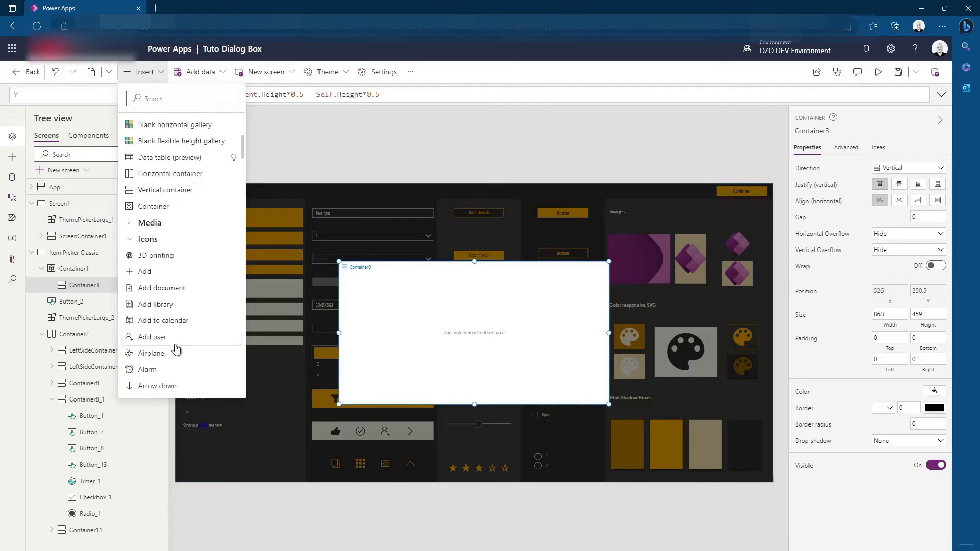
scroll(169, 316, "down", 9)
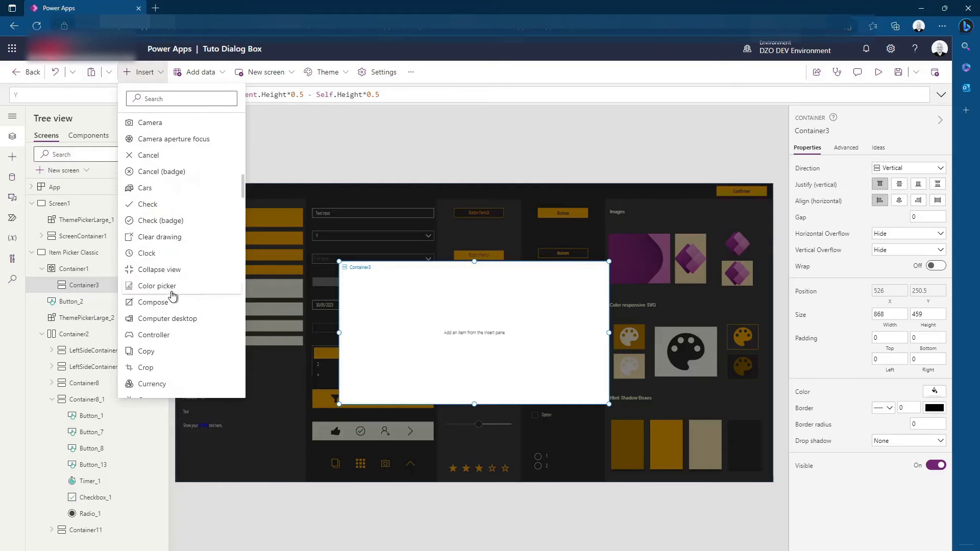
left_click(148, 155)
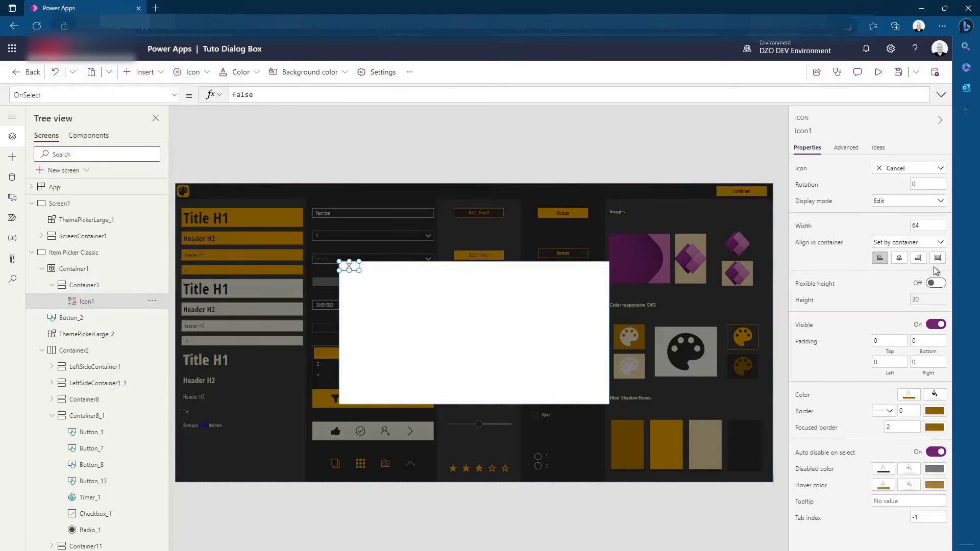
Align the Cancel icon to the right end of the white container
left_click(937, 258)
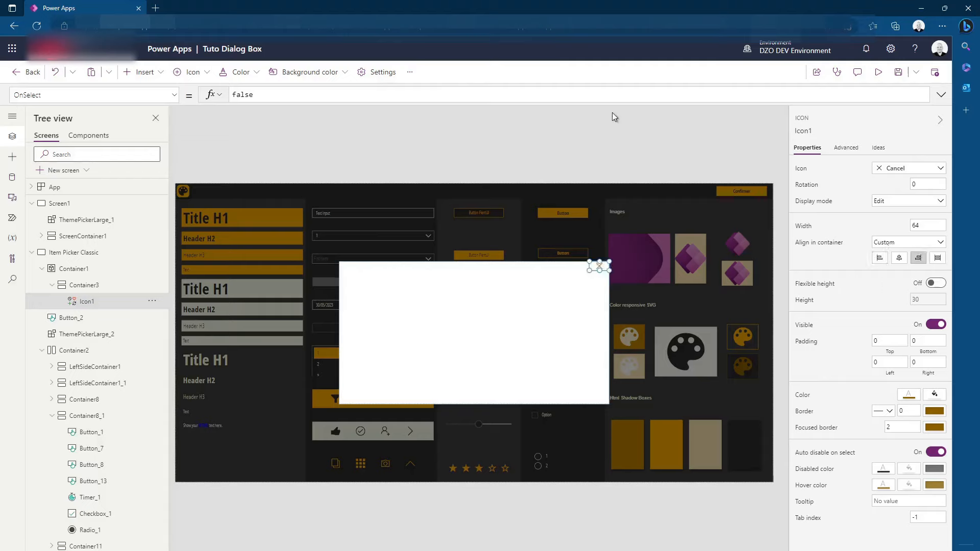
left_click(611, 112)
left_click(600, 266)
left_click(703, 148)
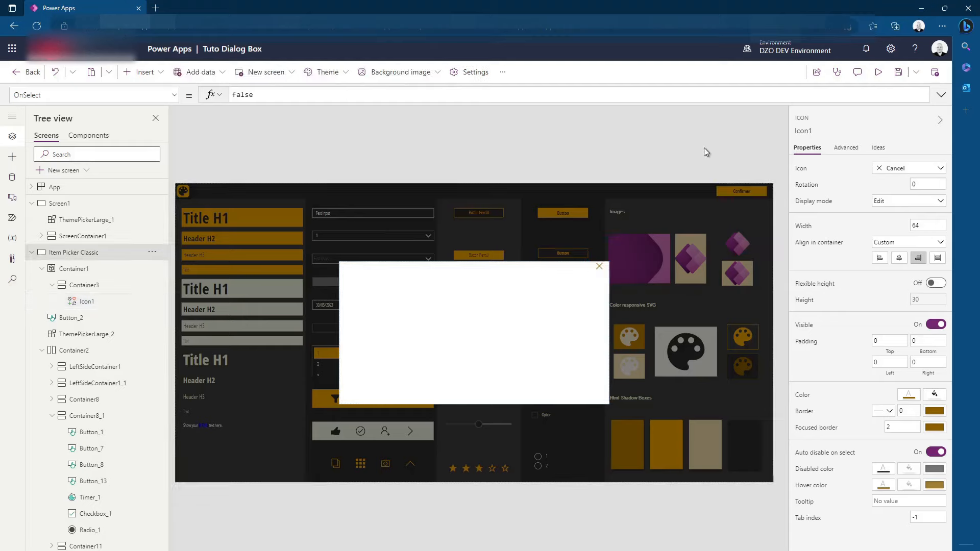
Copy the Confirmer button's OnSelect formula to the Cancel icon and change it to UpdateContext({vctxDialog:false})
left_click(100, 319)
triple_click(399, 97)
key("ctrl+c")
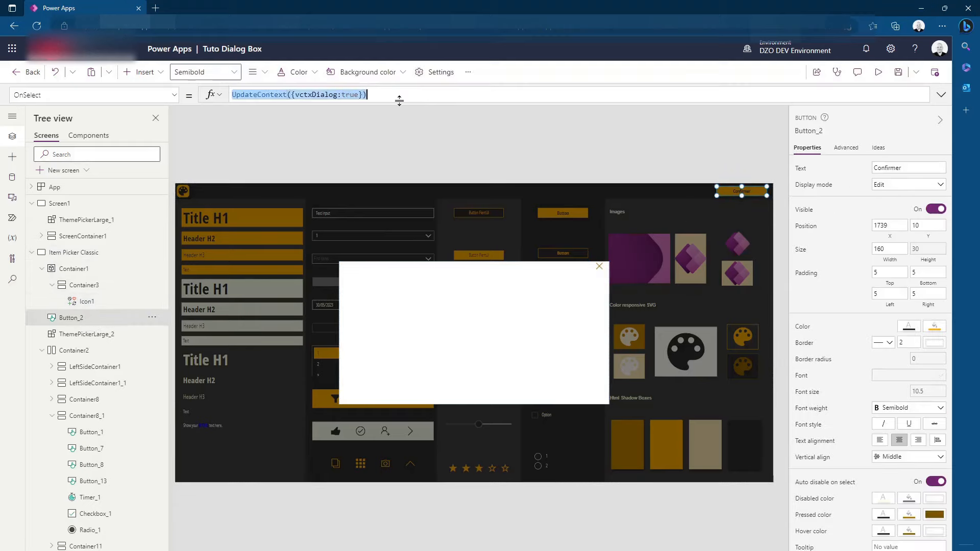
left_click(602, 268)
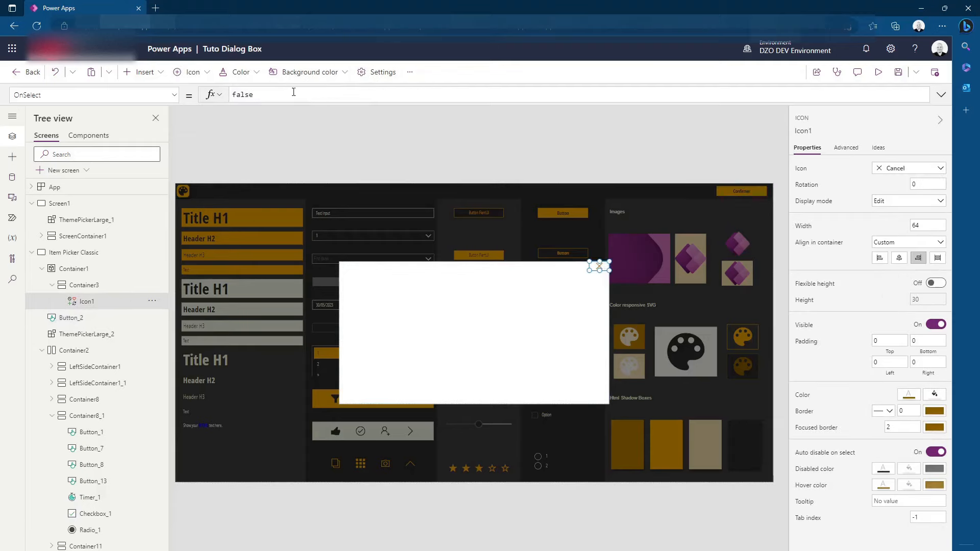
double_click(243, 94)
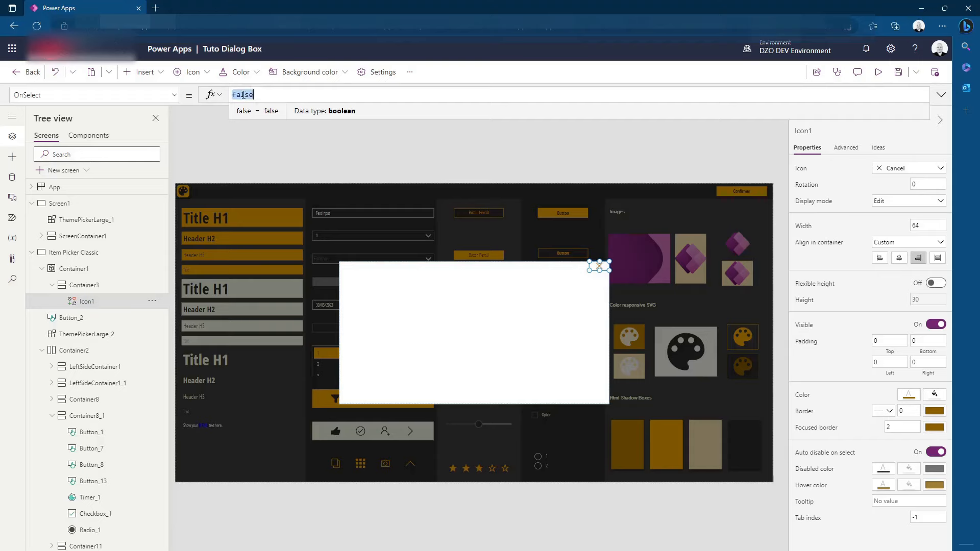
key("ctrl+v")
double_click(350, 95)
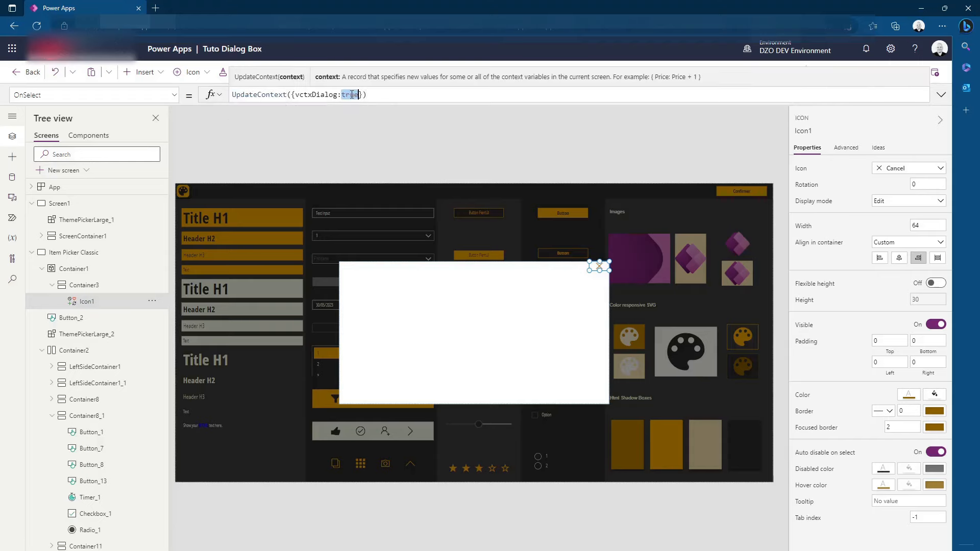
type("false")
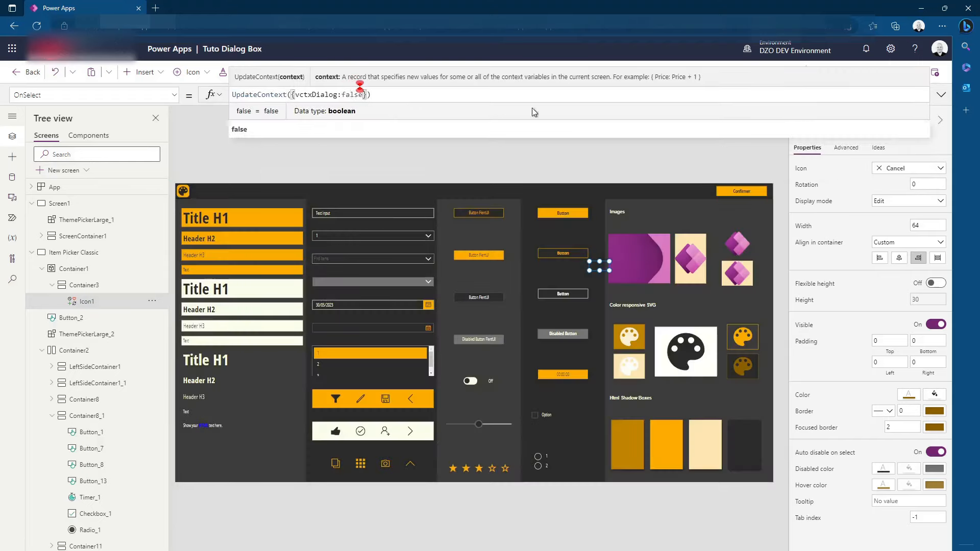
left_click(603, 160)
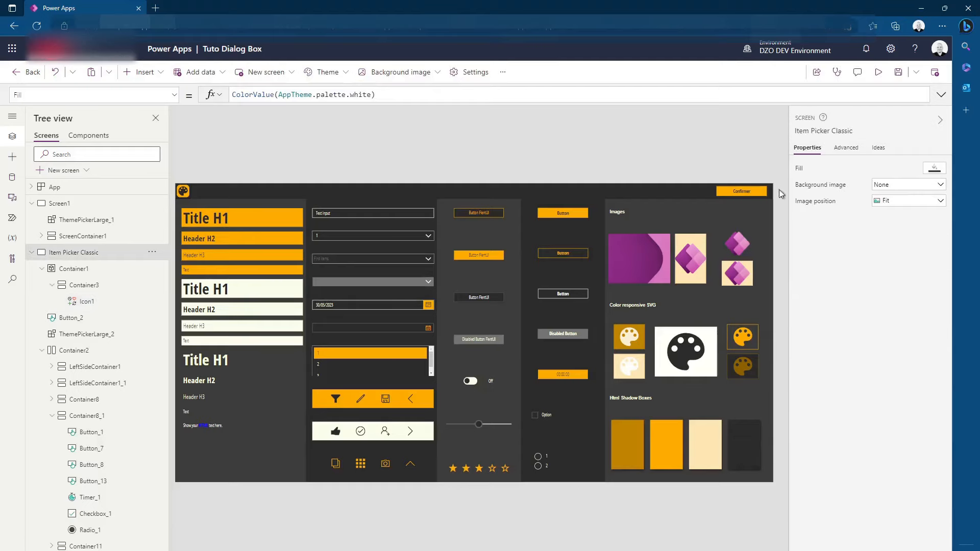
Preview the app to test opening the dialog with Confirmer and closing it with the Cancel icon, and end the preview
left_click(877, 72)
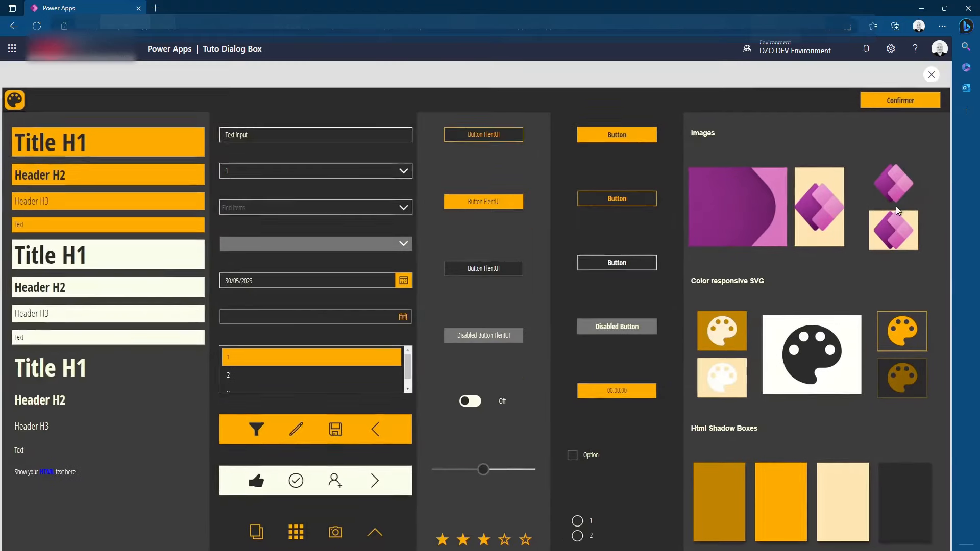
left_click(887, 101)
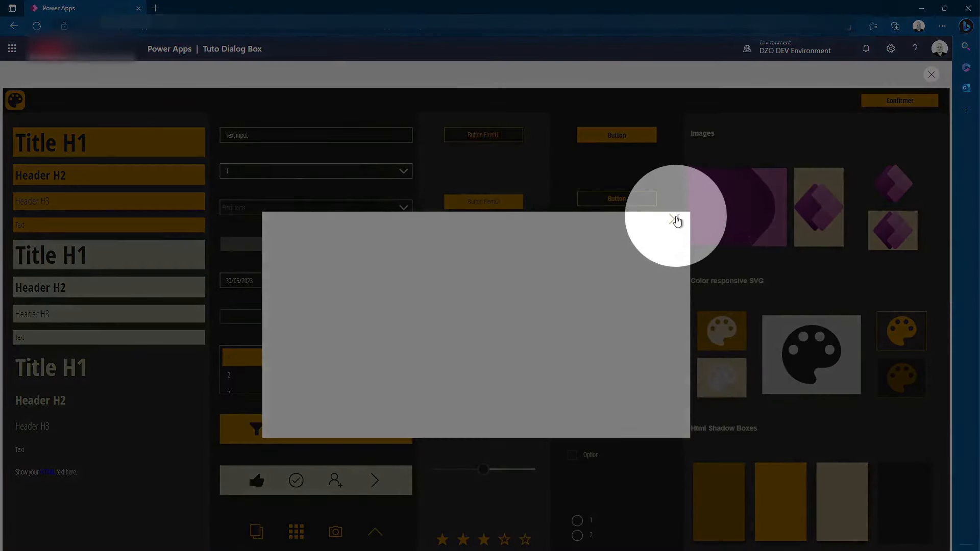
left_click(674, 220)
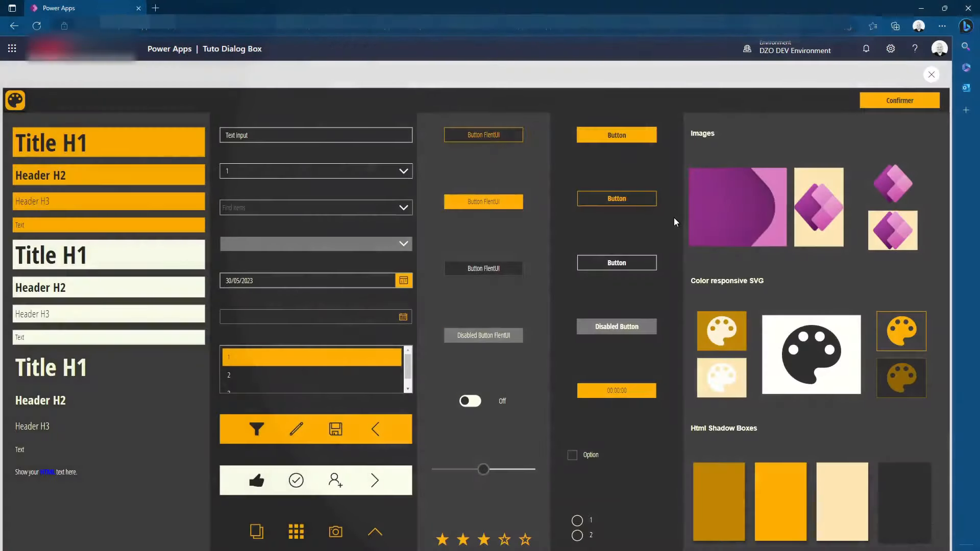
left_click(933, 75)
Insert two text labels into the white container and stretch both across its full width
left_click(134, 72)
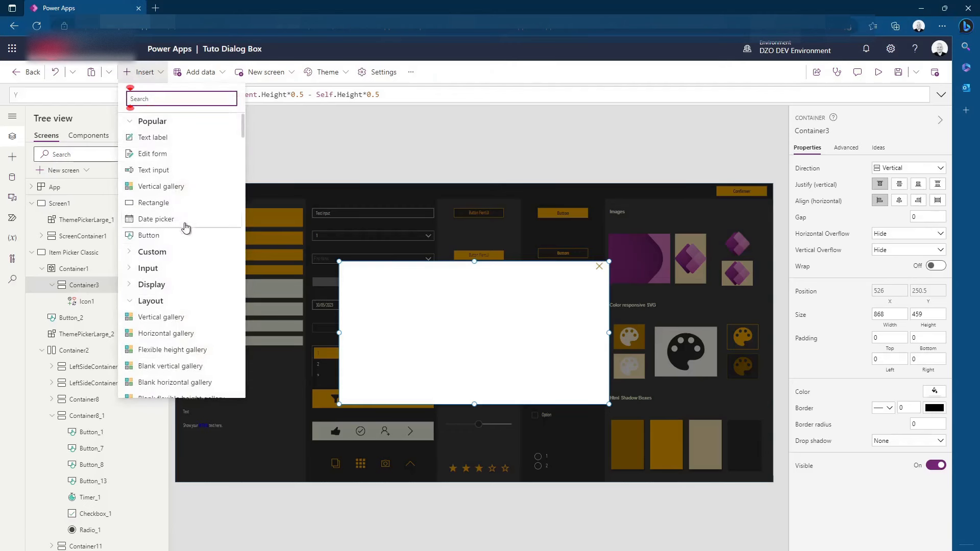
scroll(196, 307, "down", 3)
scroll(197, 324, "up", 3)
left_click(157, 139)
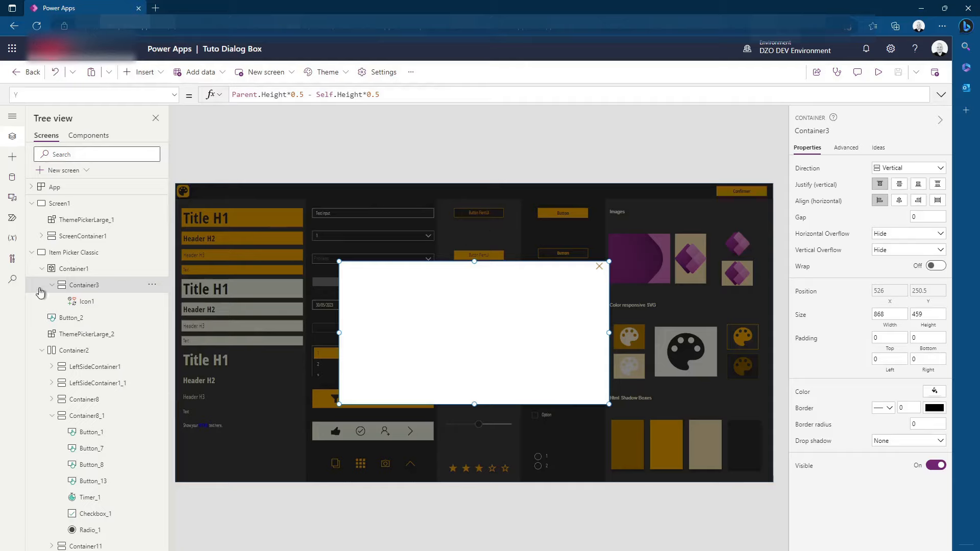
left_click(143, 72)
left_click(150, 139)
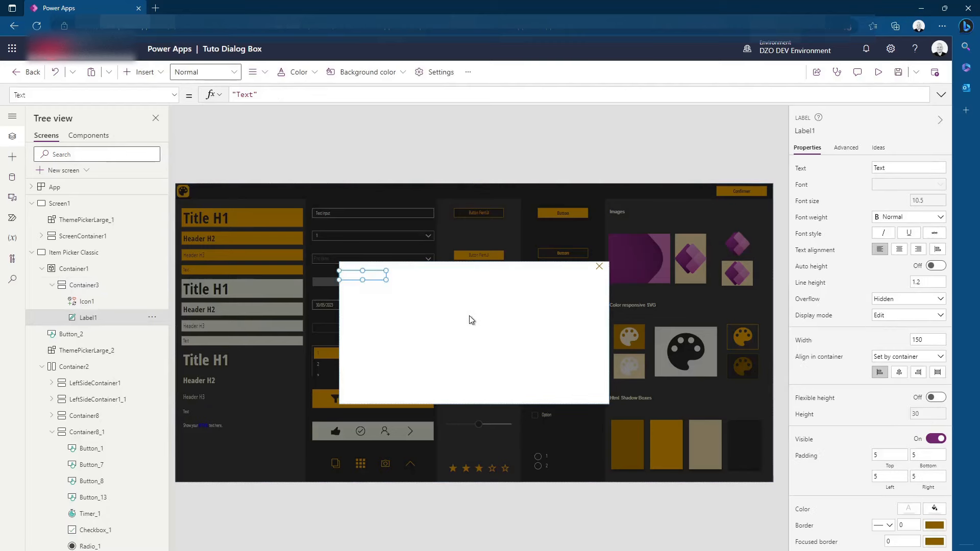
left_click(139, 72)
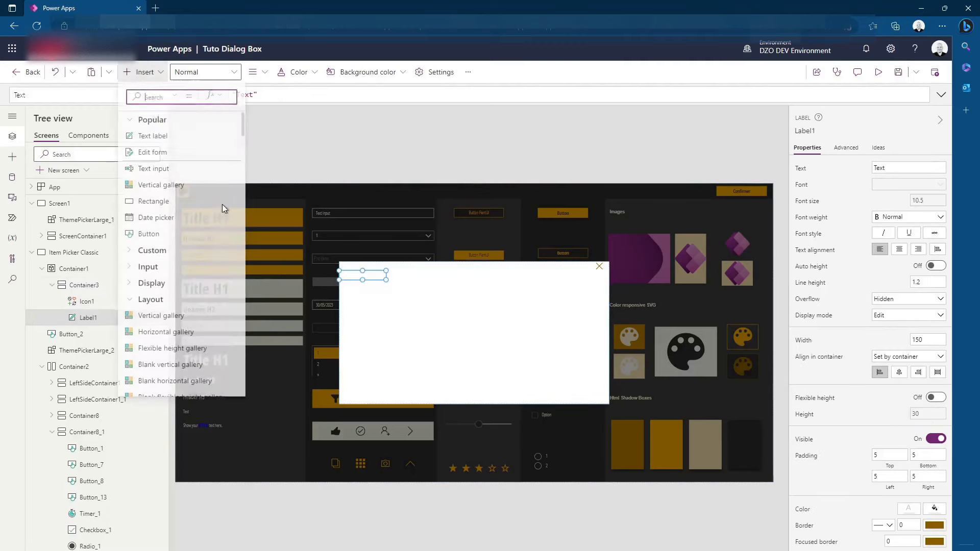
left_click(145, 138)
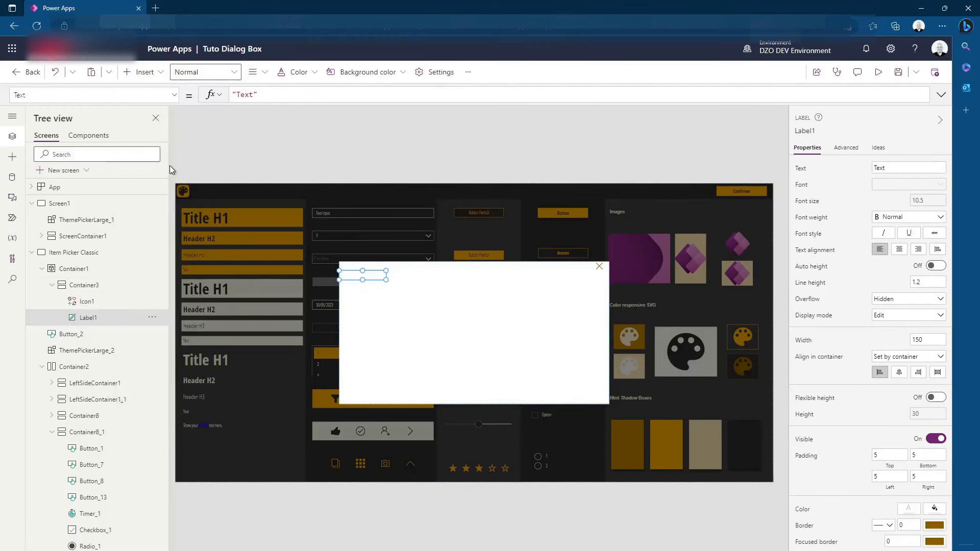
left_click(89, 318, "shift")
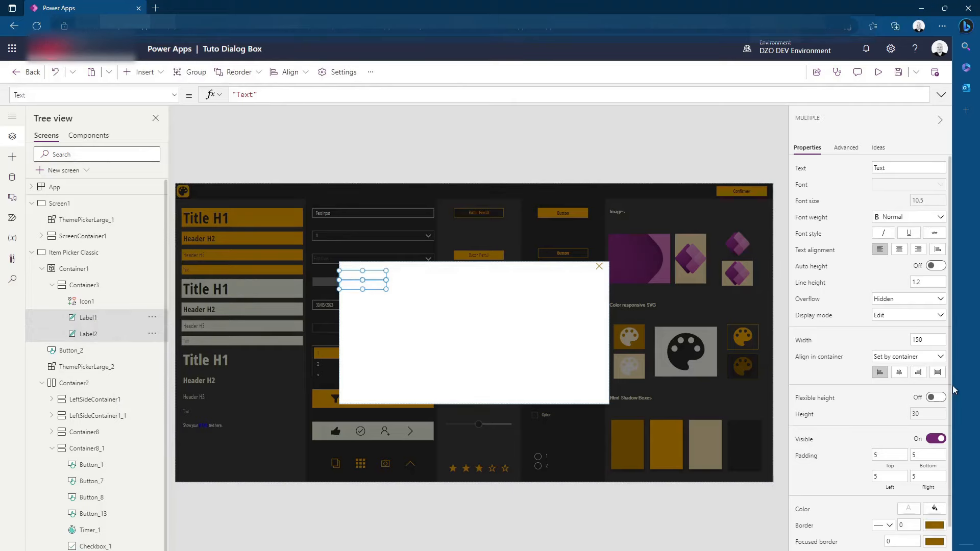
left_click(937, 372)
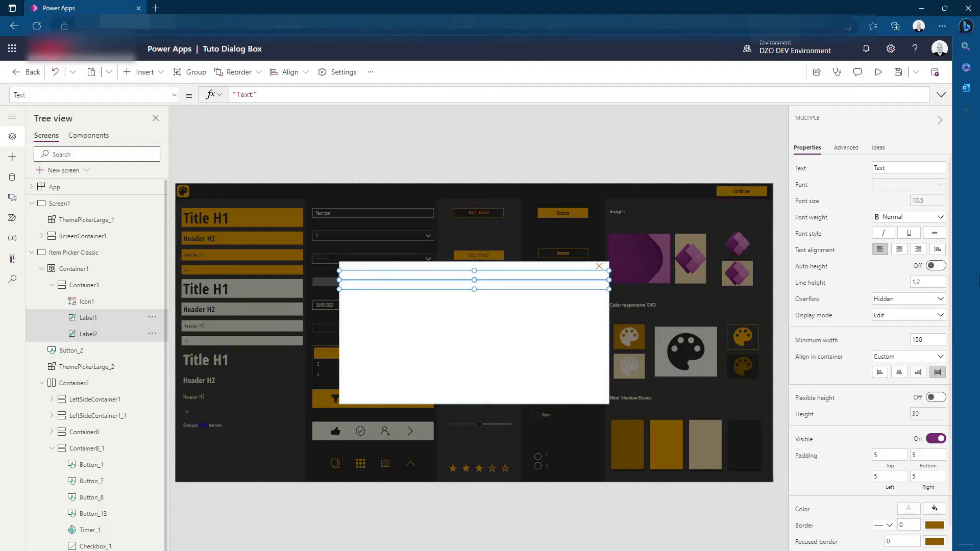
Set the height of both text labels in the white container to 140, replacing the base line height formula
scroll(876, 378, "down", 2)
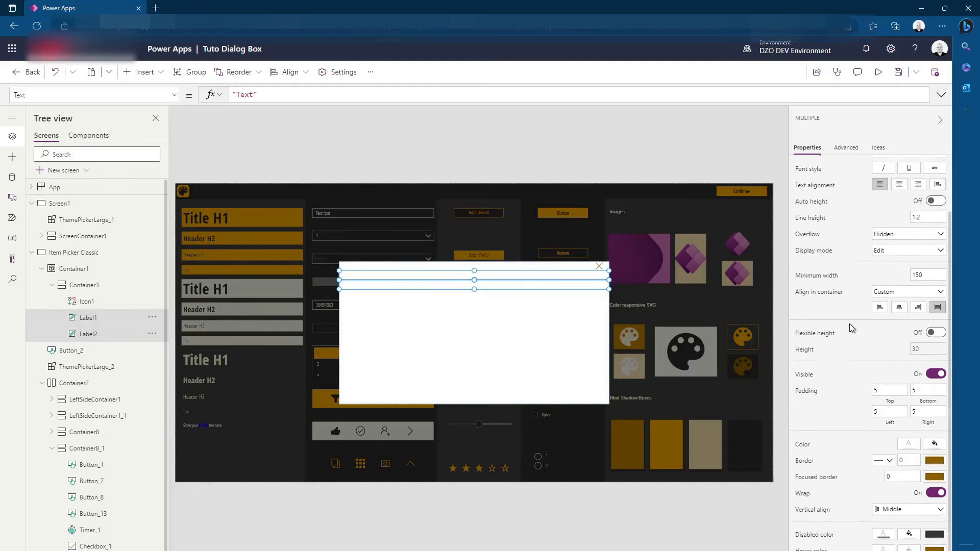
left_click(804, 351)
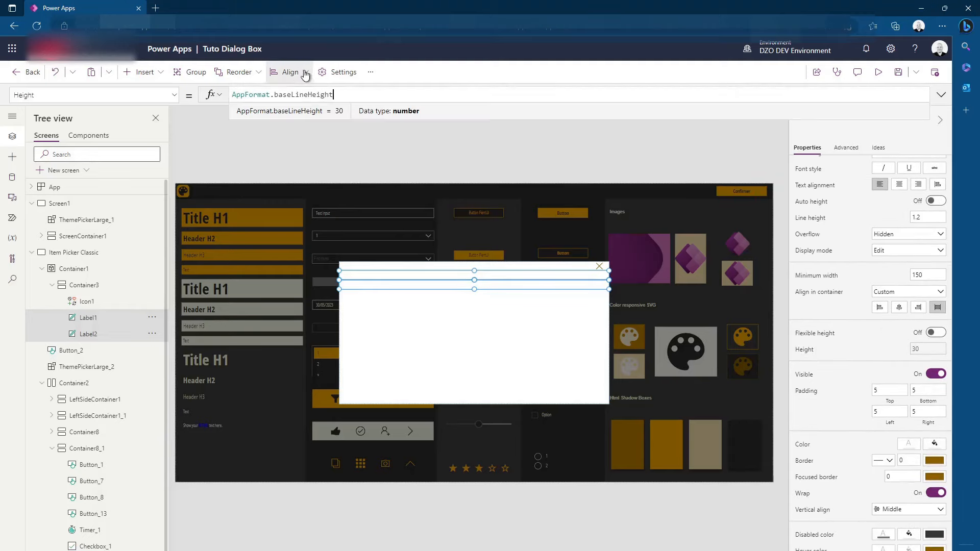
left_click_drag(350, 94, 65, 88)
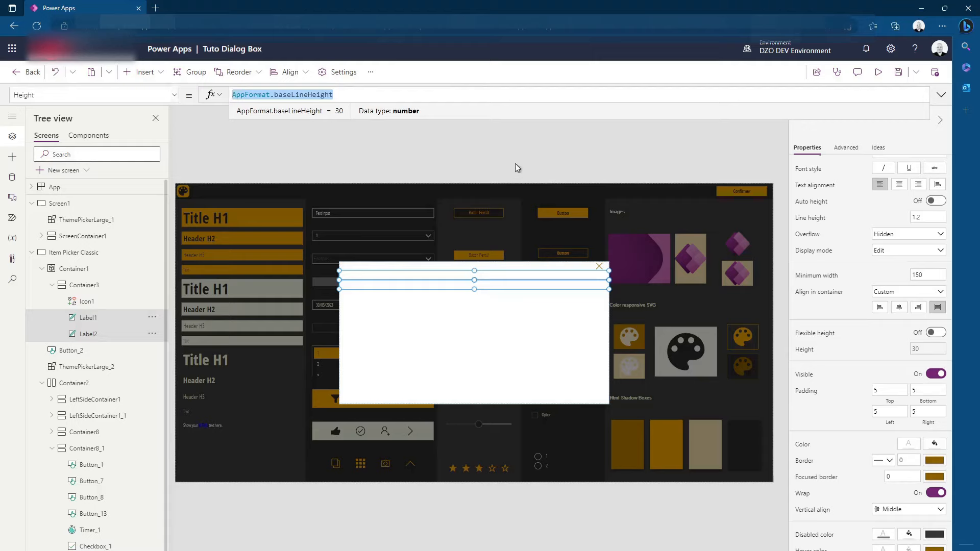
type("140")
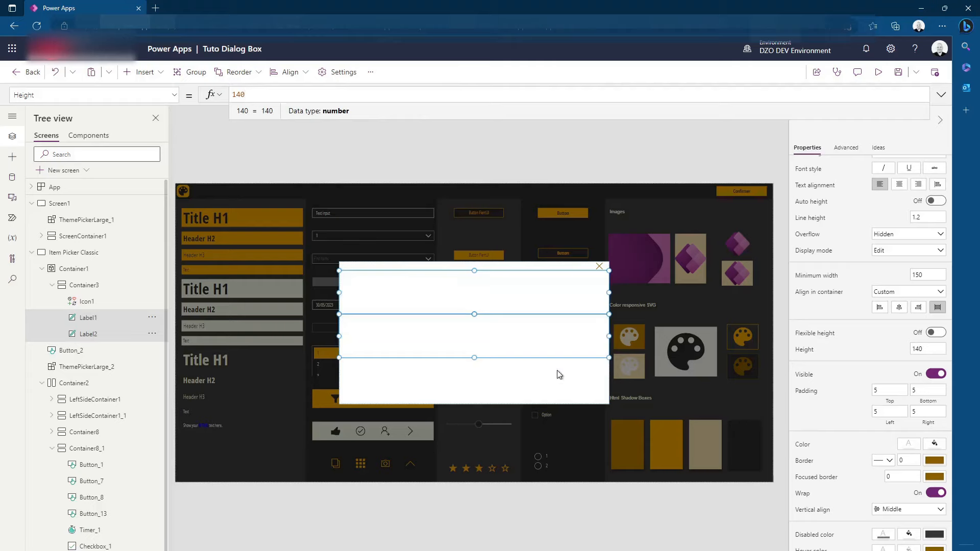
left_click(498, 385)
Set the upper label's text to "Quesiton :"
left_click(459, 311)
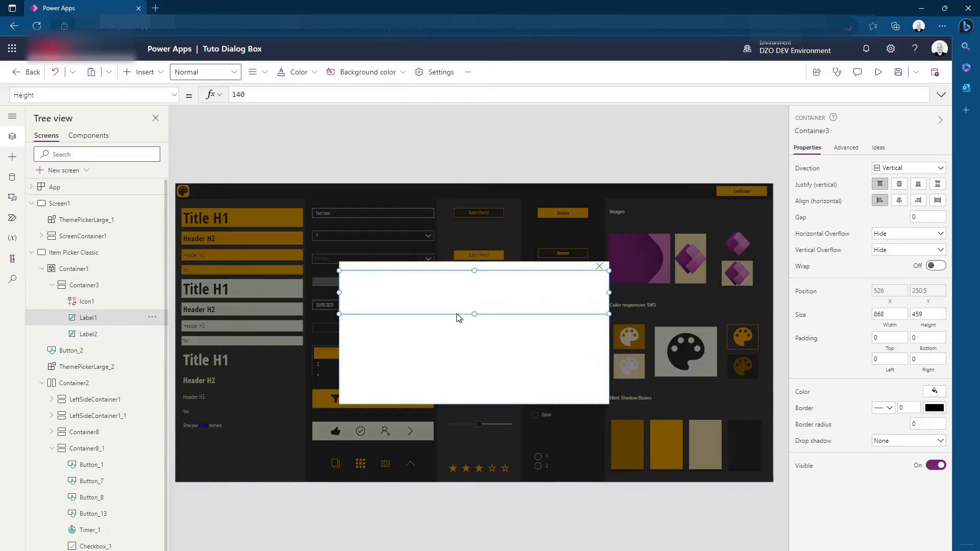
left_click(879, 166)
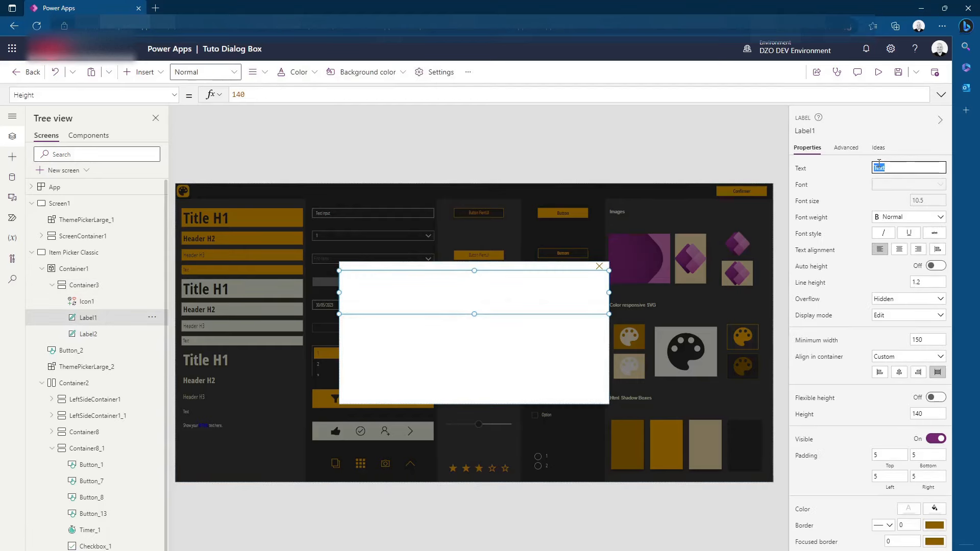
type("Qesiton")
Set the lower label's text to "Voulez-vous effectuer cette action ?"
type("ulez-")
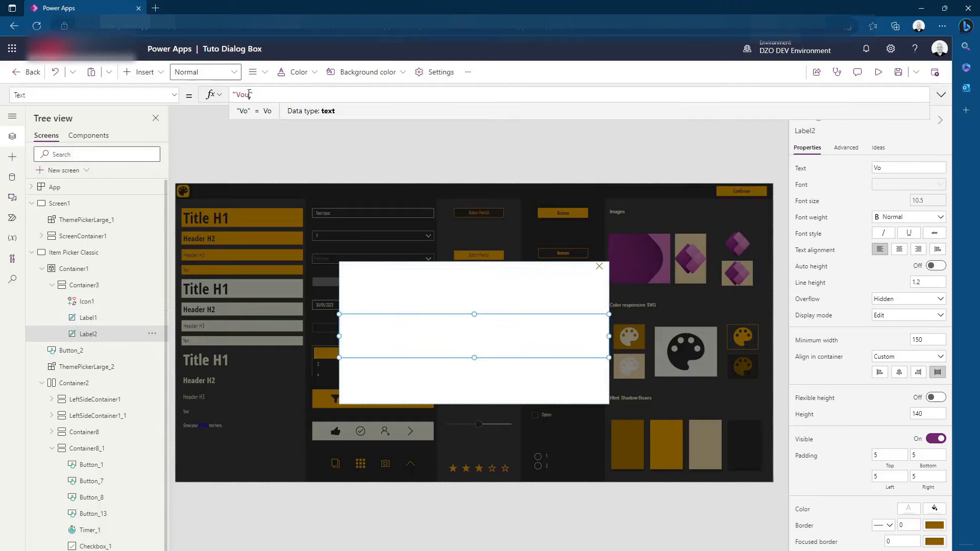
type("vous ")
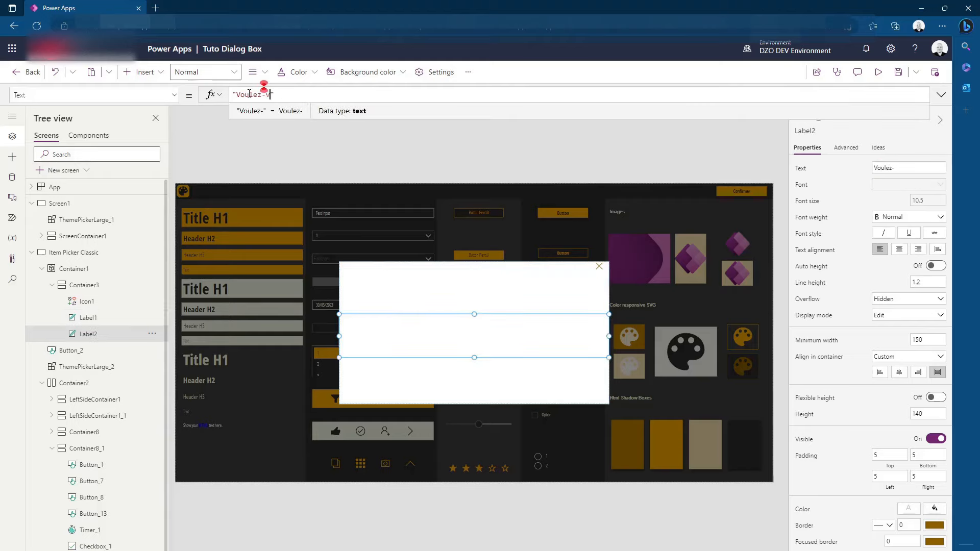
type("effectuer ce")
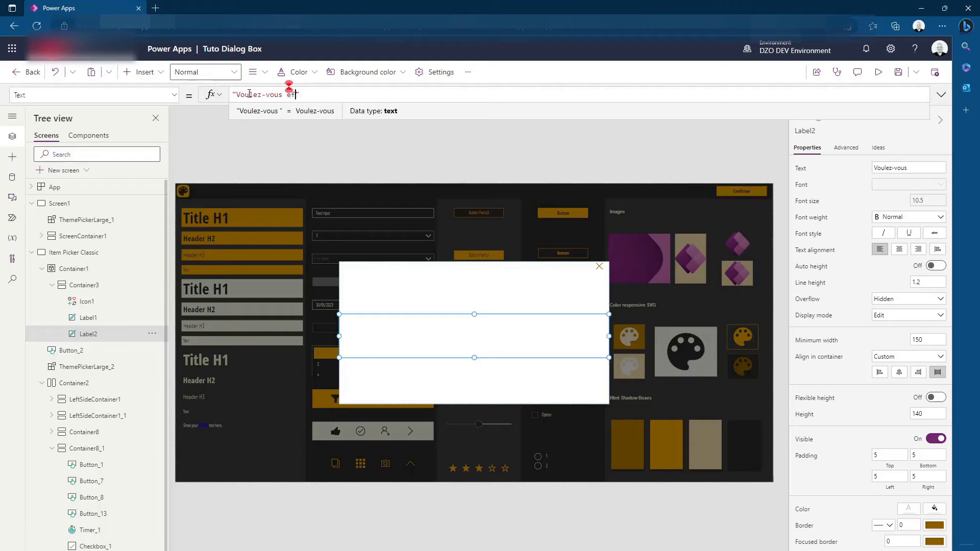
type("tte action ?")
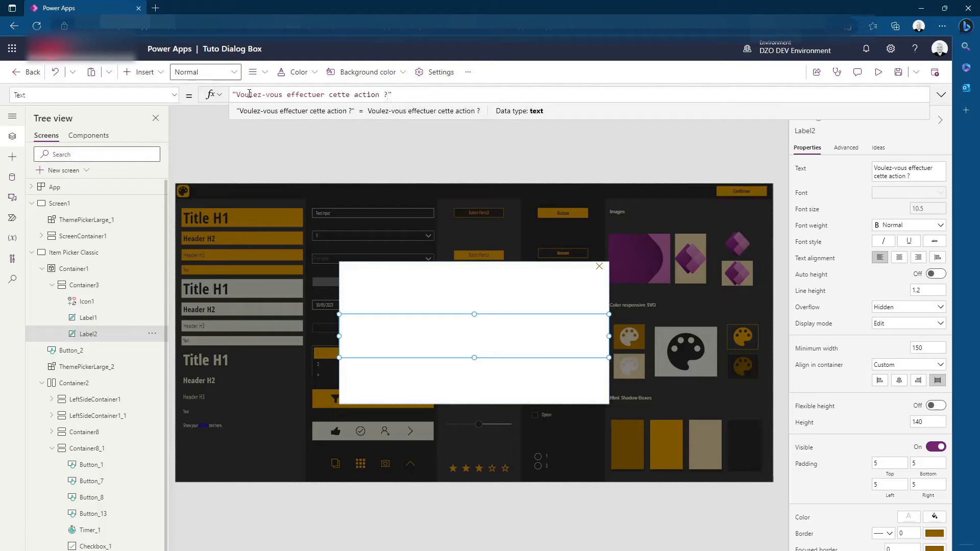
Change the text color formula of both labels to ColorValue(AppTheme.palette.white)
left_click(510, 304)
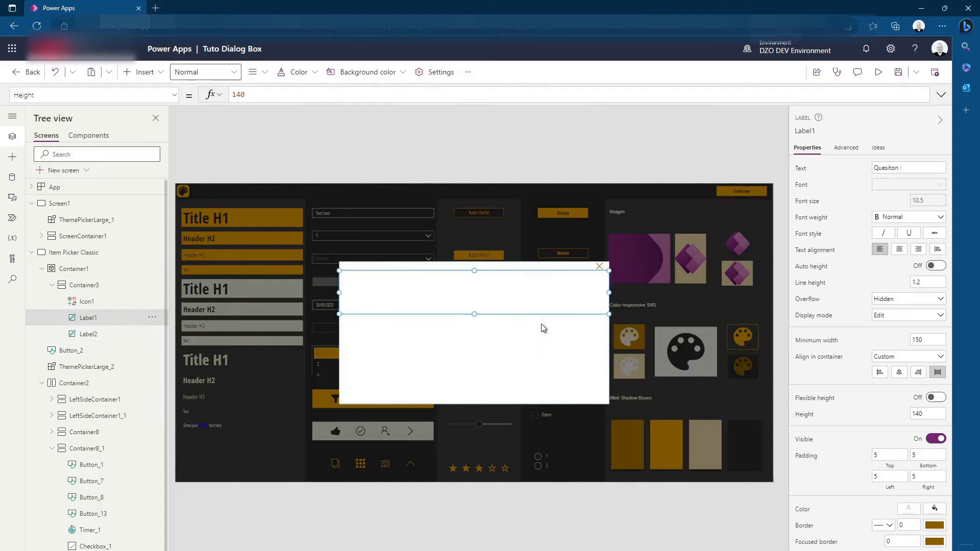
left_click(509, 335, "shift")
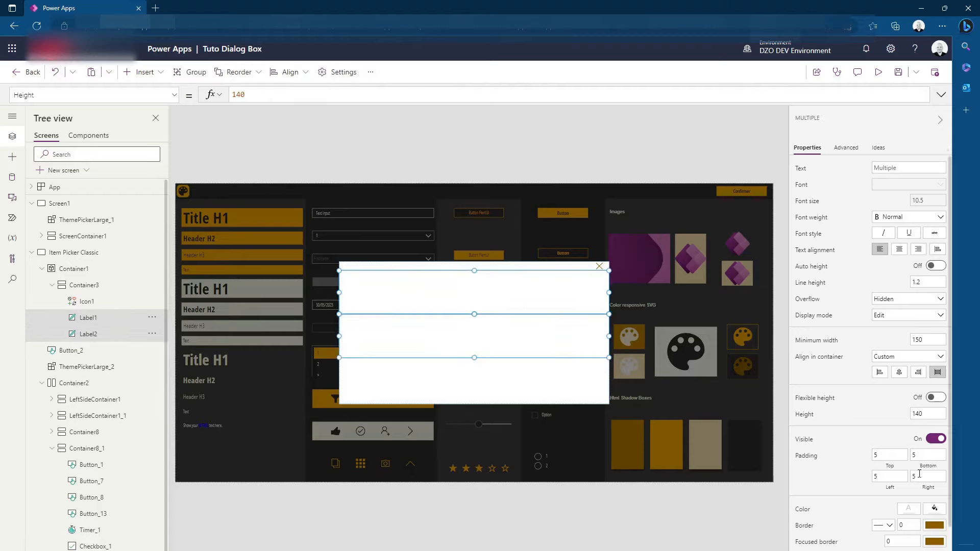
left_click(908, 509)
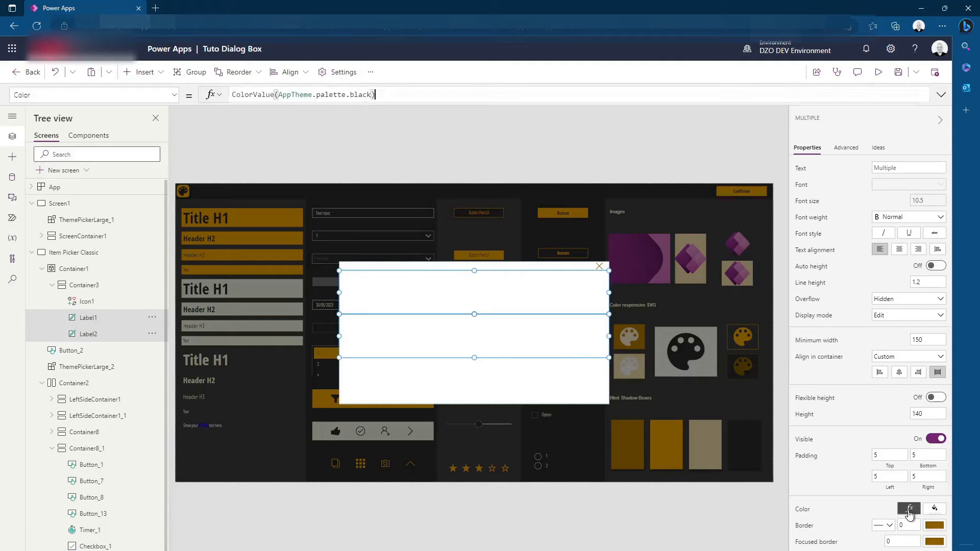
double_click(359, 94)
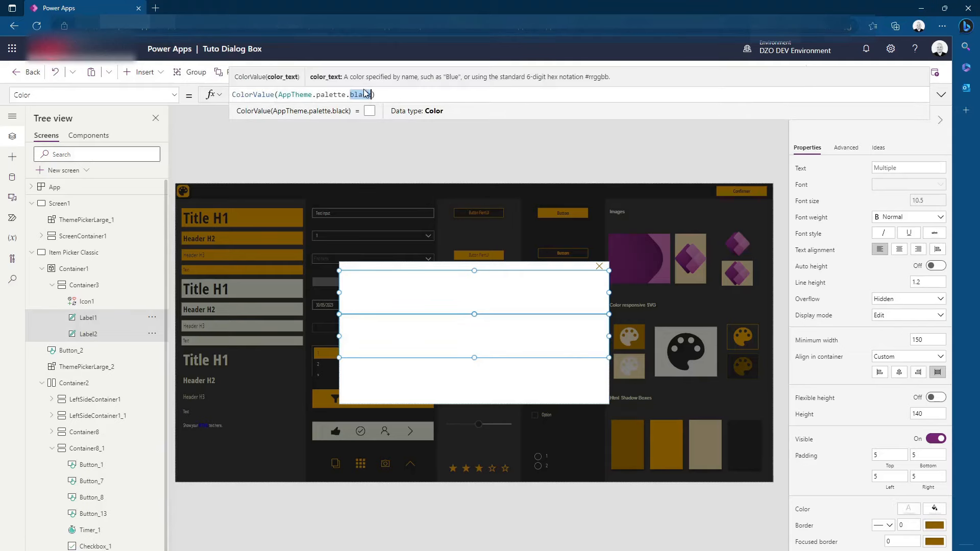
type("Whi")
key("Tab")
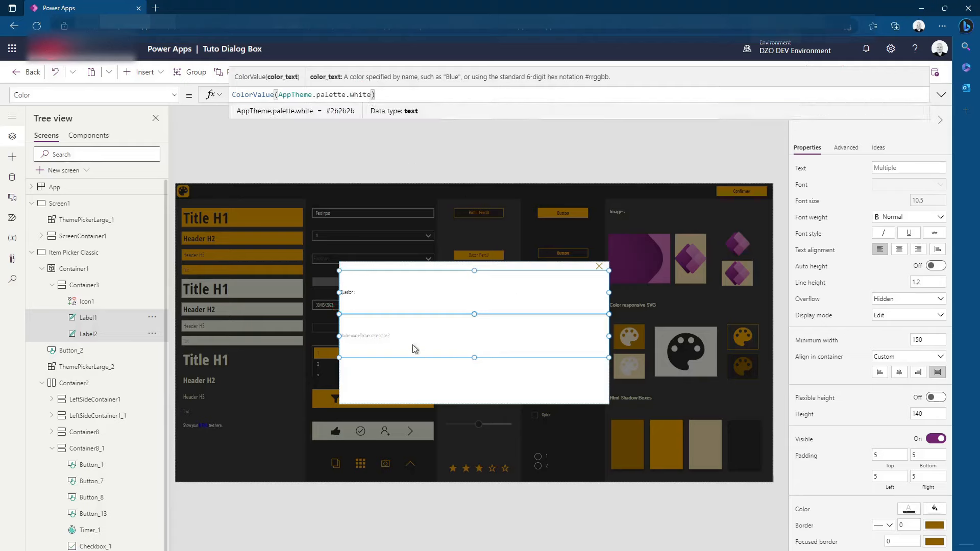
left_click(462, 161)
Centre the text of both labels and replace their font size formula with 27
left_click(443, 309)
left_click(462, 339, "shift")
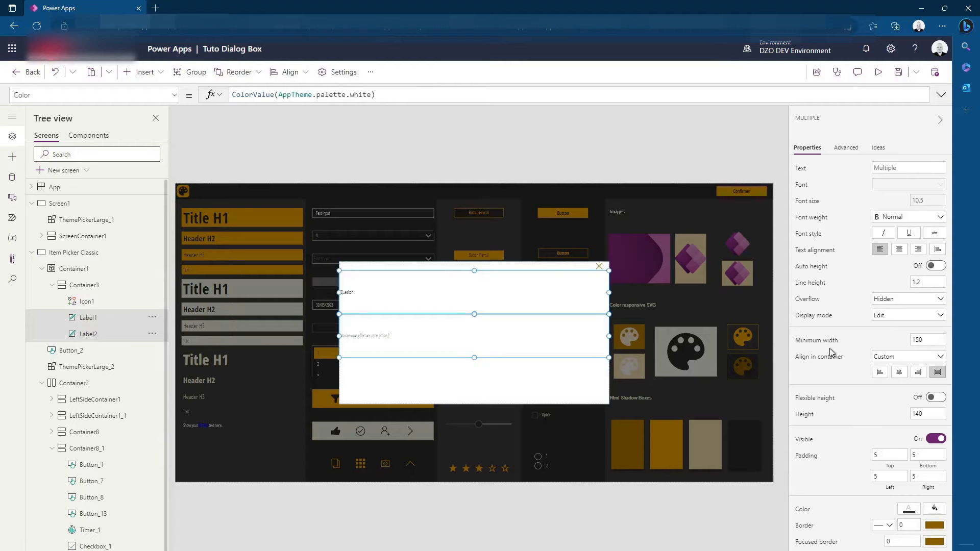
left_click(899, 249)
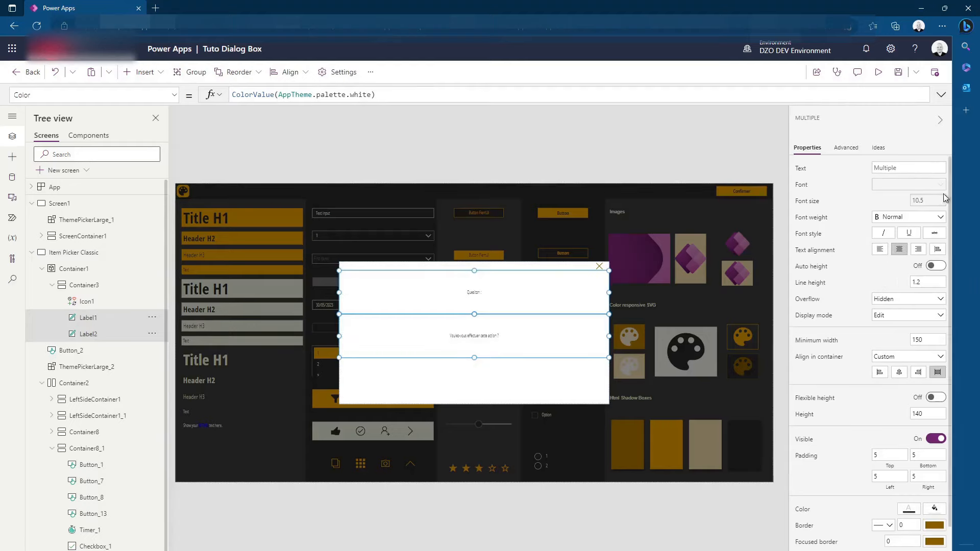
left_click(815, 209)
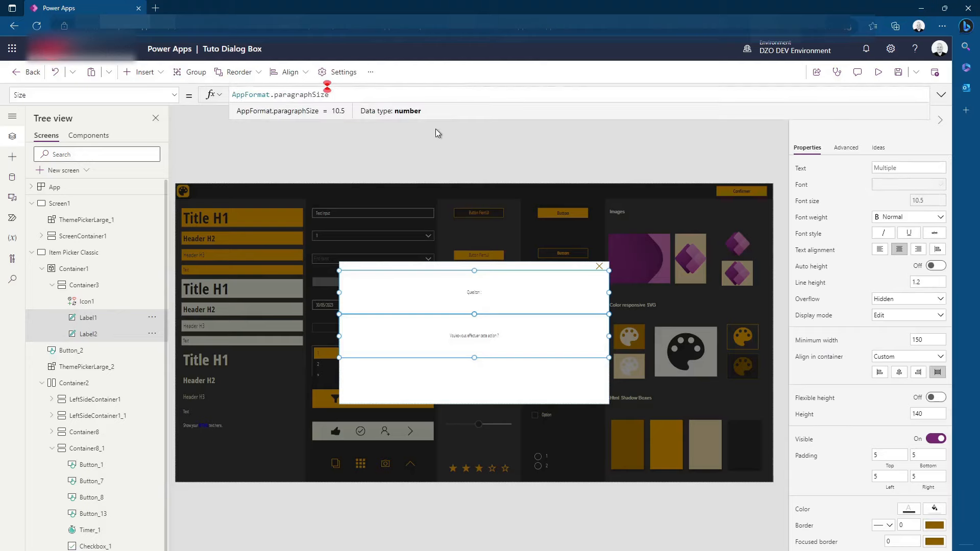
triple_click(283, 94)
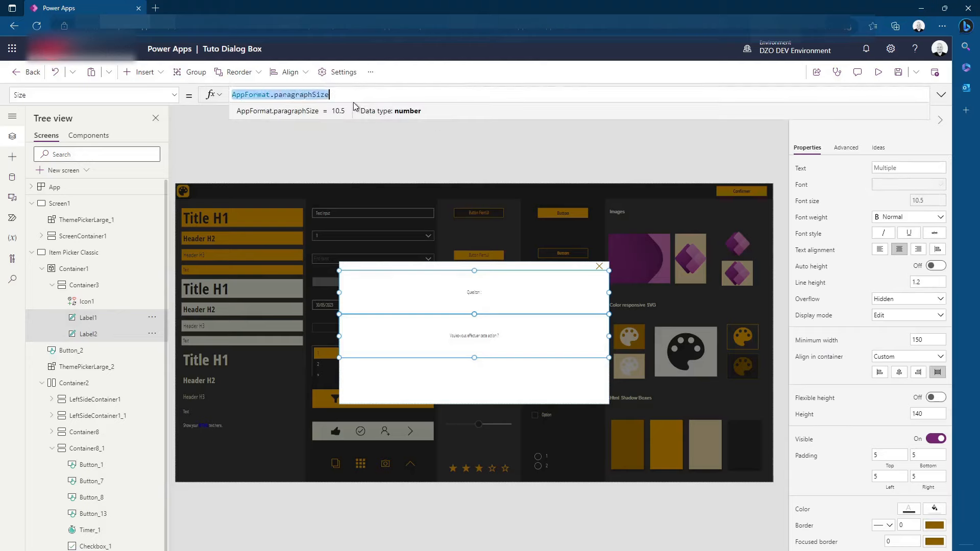
type("27")
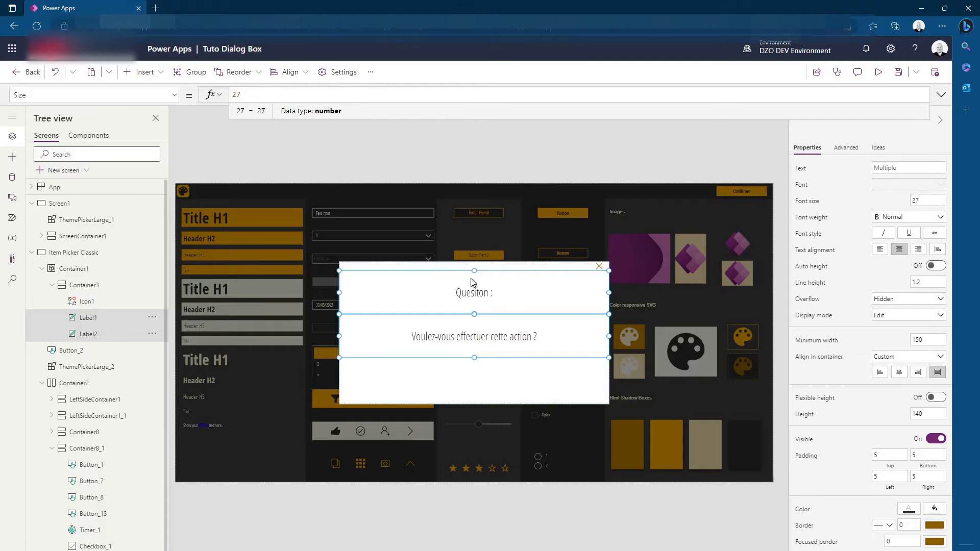
left_click(459, 294)
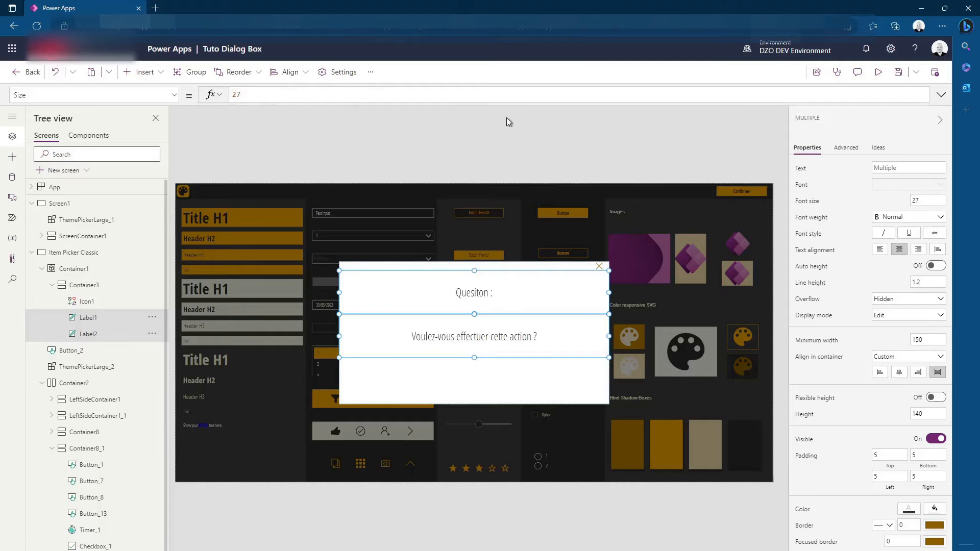
left_click(493, 136)
Correct the spelling of the upper label's text to "Question :"
left_click(483, 298)
left_click(889, 167)
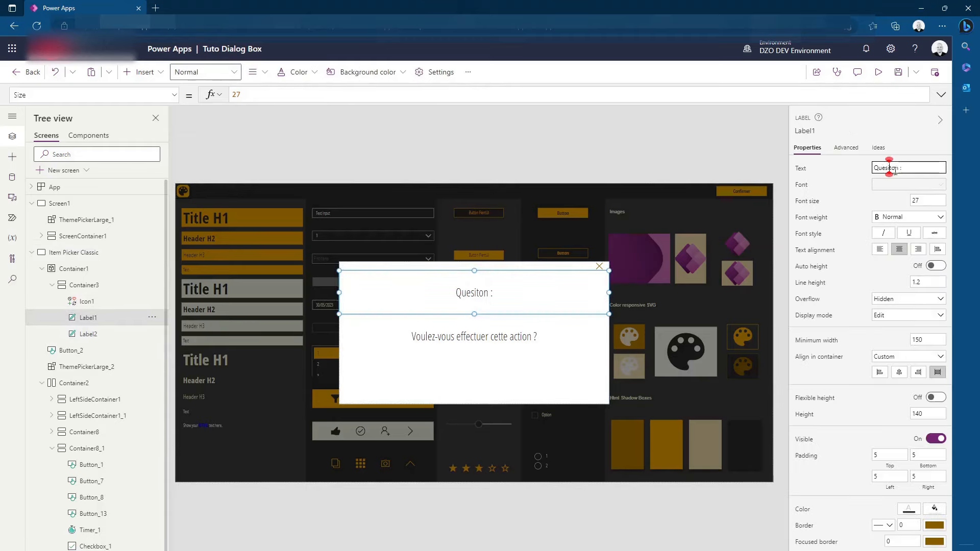
key("BackSpace")
key("Right")
type("i")
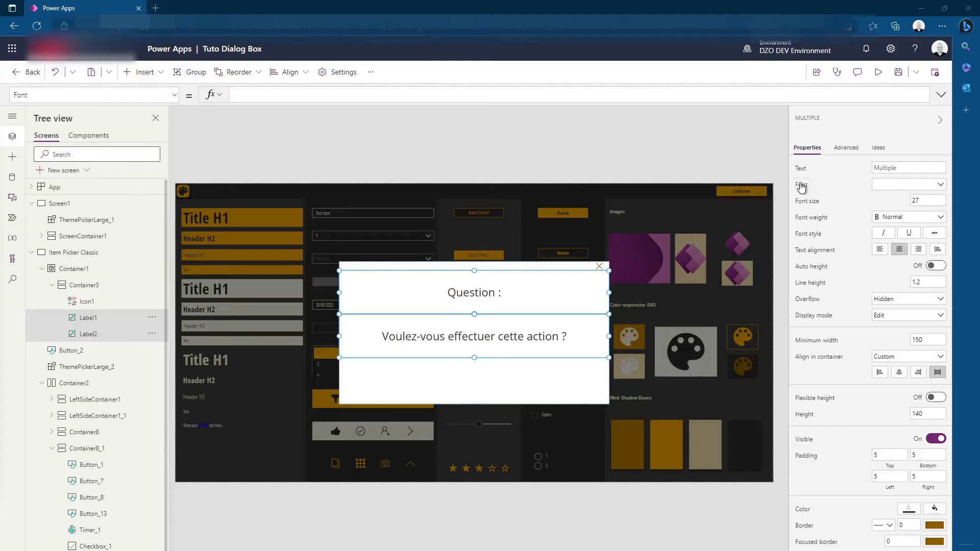
Set the font of both labels to Lato
left_click(926, 186)
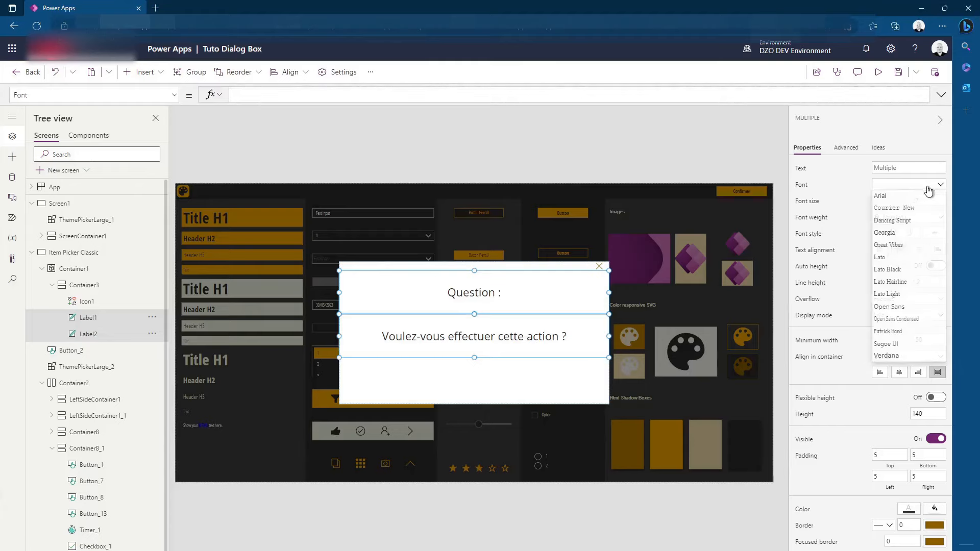
left_click(896, 260)
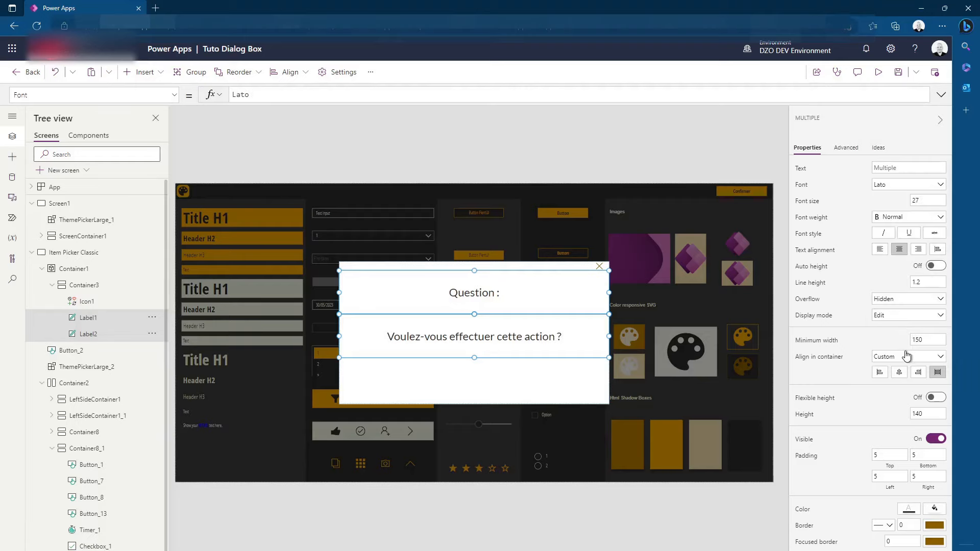
left_click(579, 256)
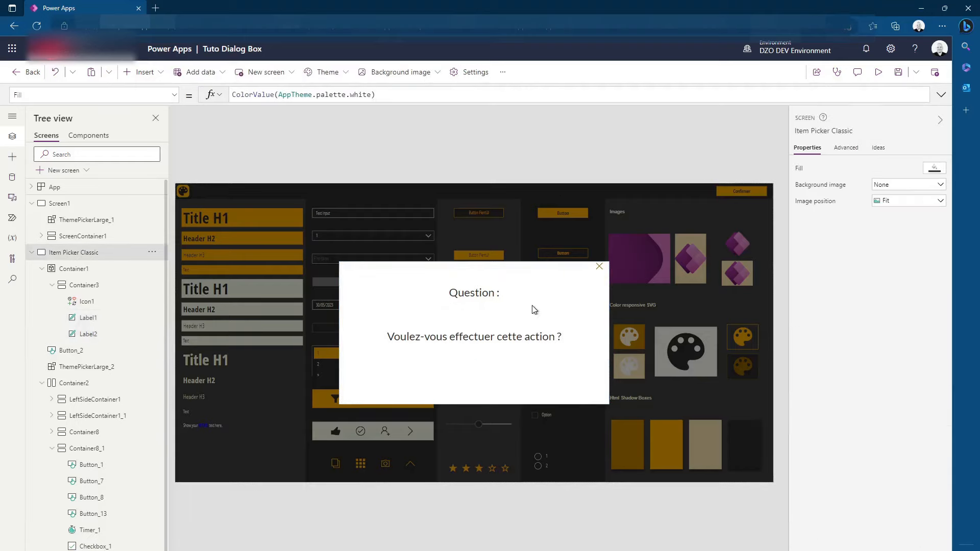
Change the font of the "Question :" label to Lato Black
left_click(508, 300)
left_click(898, 185)
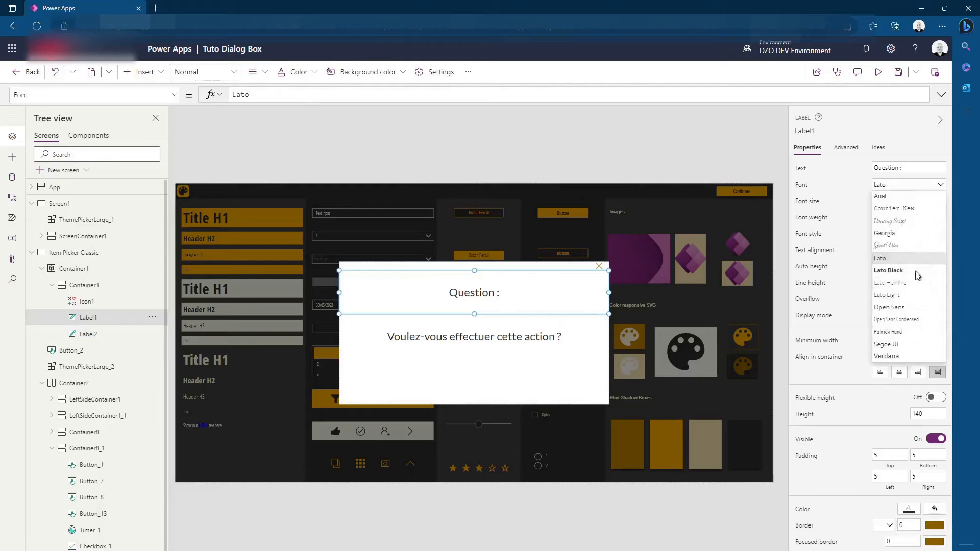
left_click(896, 278)
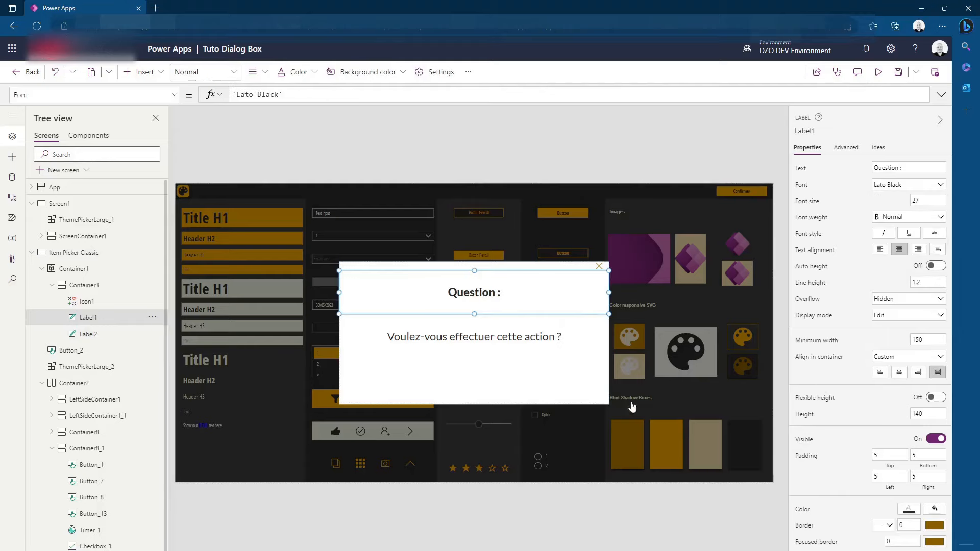
left_click(523, 143)
Change the font of the "Voulez-vous effectuer cette action ?" label to Lato Light
left_click(494, 345)
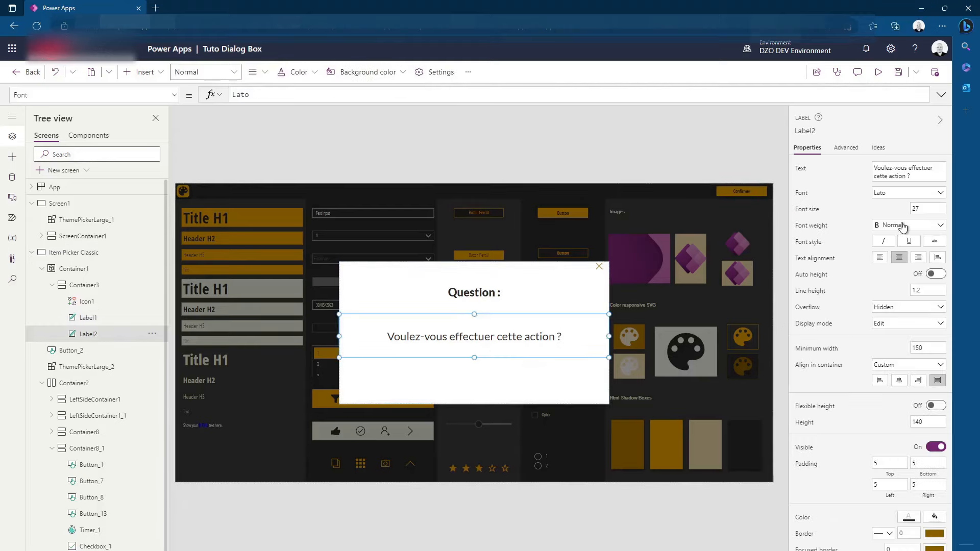
left_click(906, 192)
left_click(910, 303)
Set the font size of both labels to 32
left_click(477, 296, "shift")
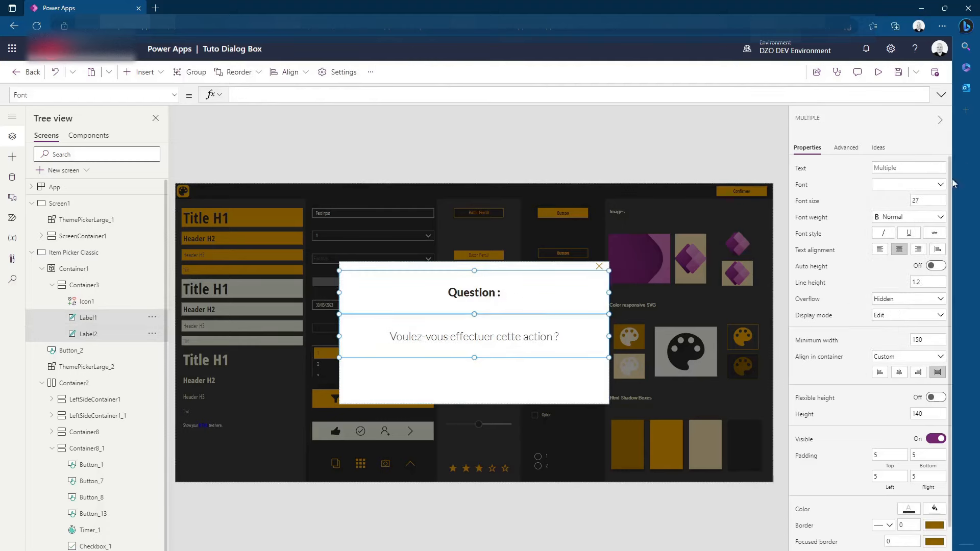
left_click(927, 200)
type("32")
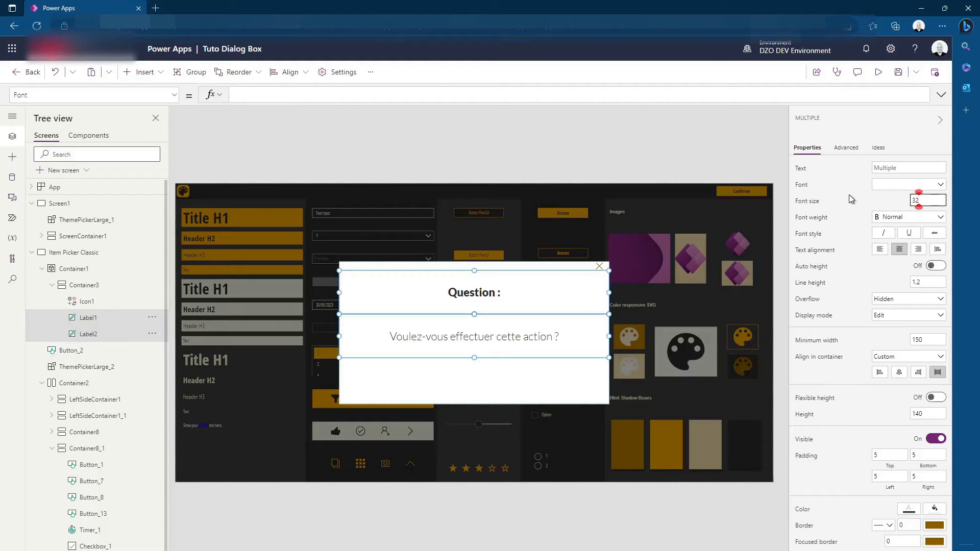
left_click(592, 117)
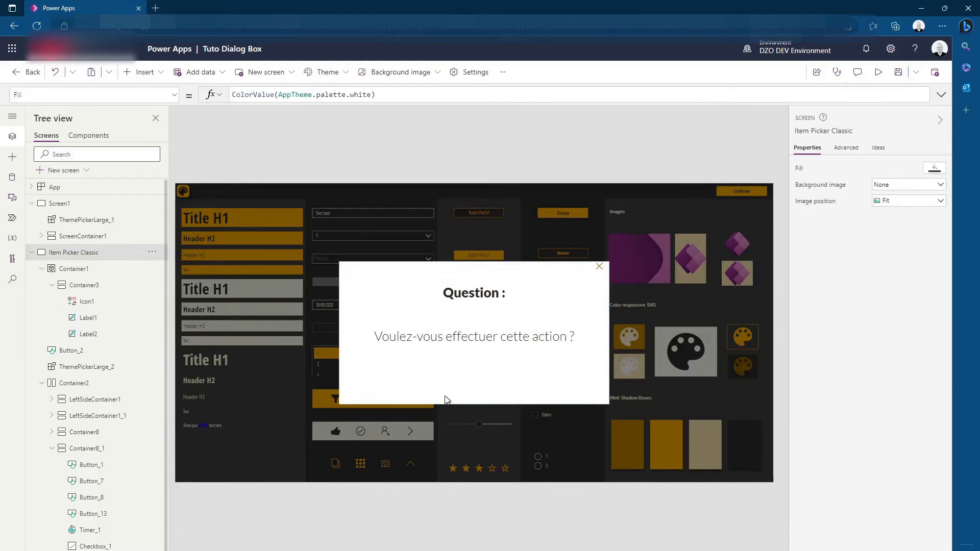
Insert a horizontal container into the white dialog container, below the two labels
left_click(426, 380)
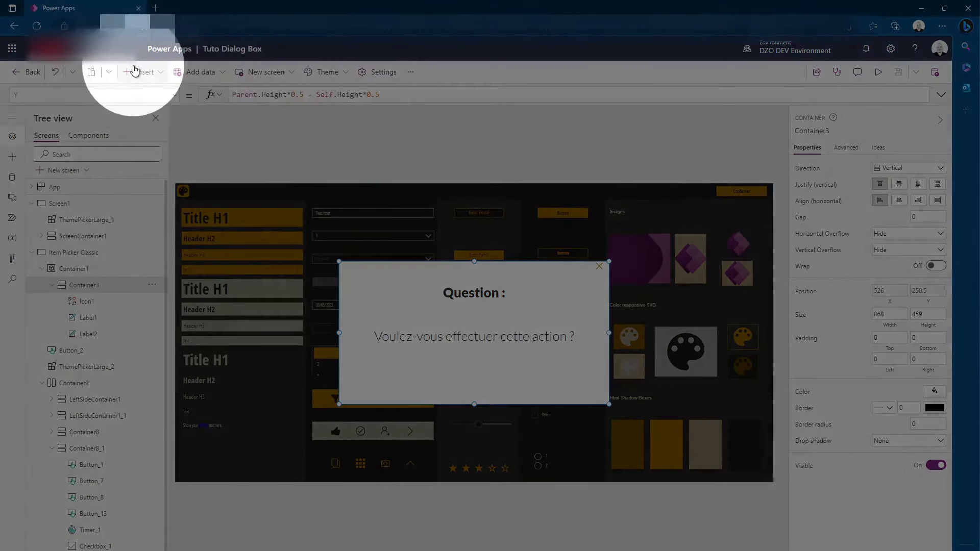
left_click(142, 72)
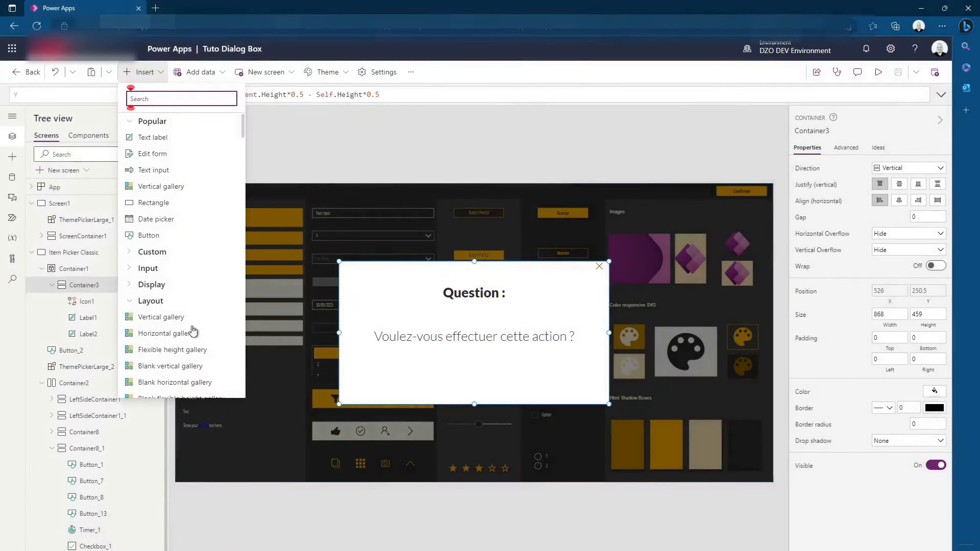
left_click(139, 284)
left_click(138, 285)
left_click(140, 305)
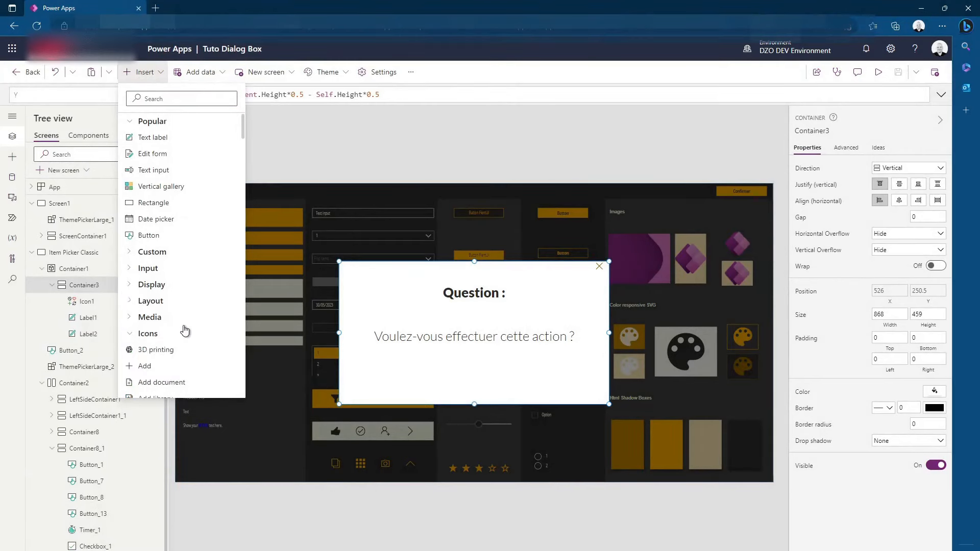
scroll(183, 327, "down", 3)
scroll(179, 288, "up", 3)
left_click(149, 258)
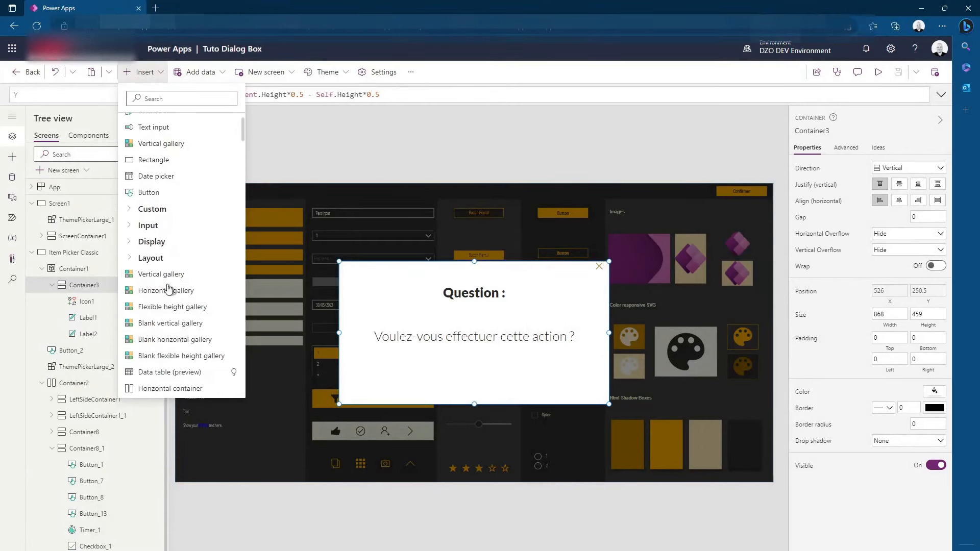
scroll(161, 266, "down", 3)
left_click(161, 263)
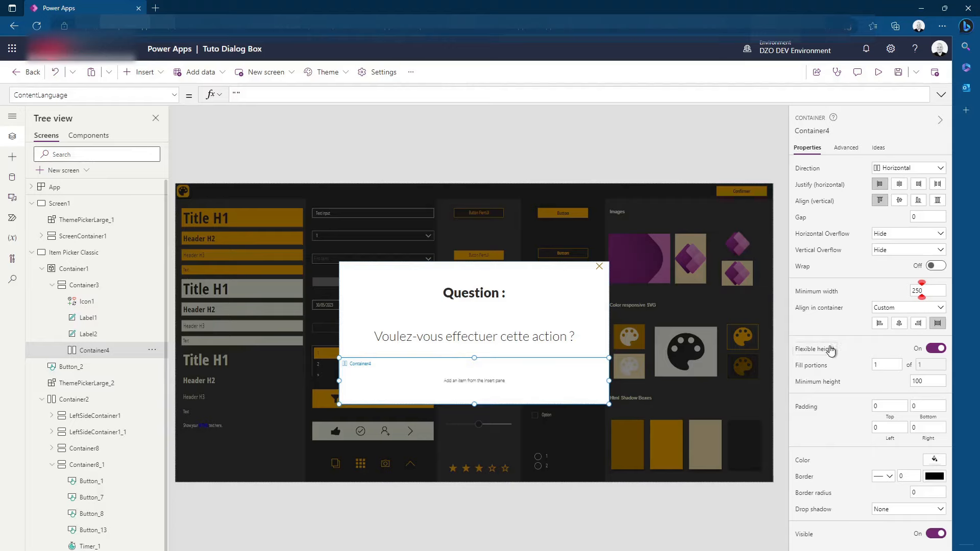
Turn off flexible height for the new horizontal container and set its height to 140 after trying 160
left_click(936, 348)
left_click(927, 364)
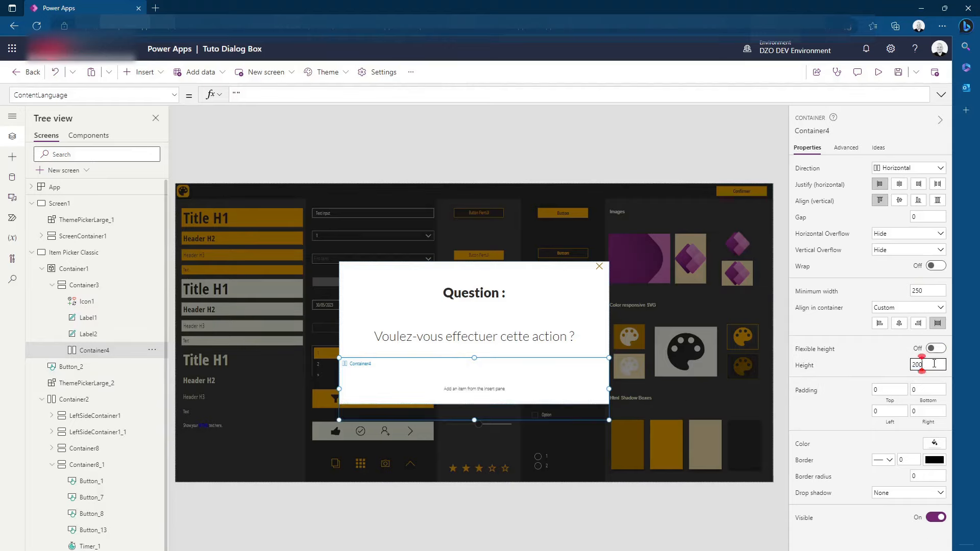
key("ctrl+a")
type("160")
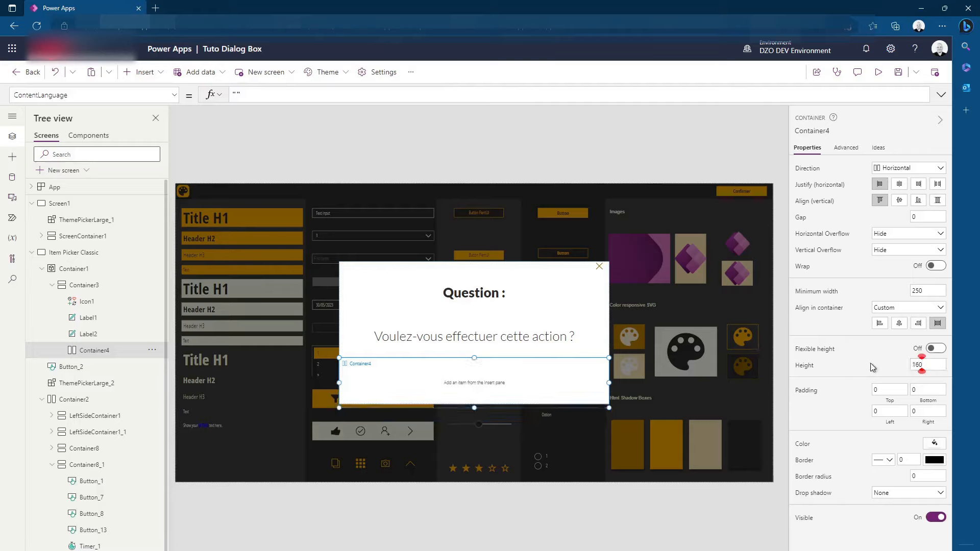
double_click(918, 364)
type("140")
left_click(856, 362)
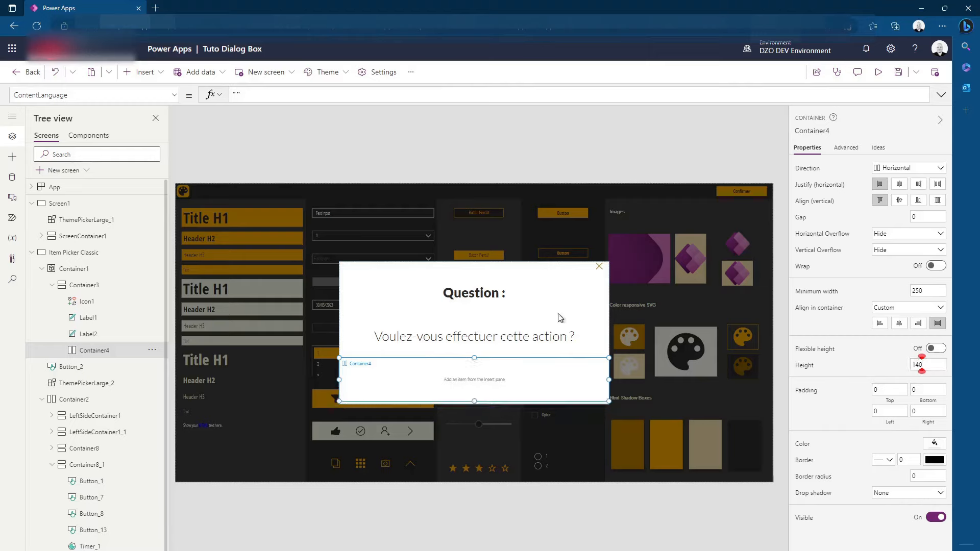
Turn on flexible height for the "Voulez-vous effectuer cette action ?" label and set the horizontal container's height to 110
left_click(548, 341)
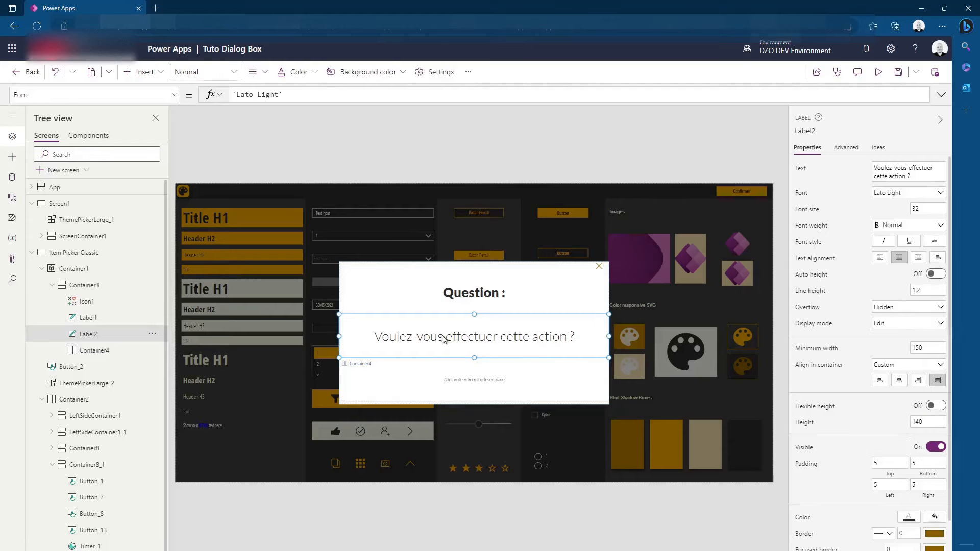
left_click(935, 405)
left_click(359, 380)
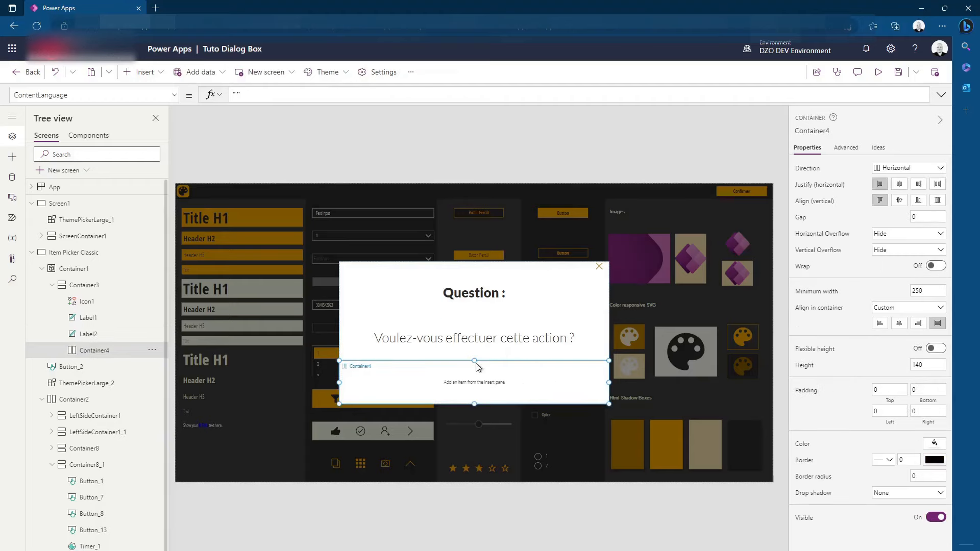
left_click_drag(925, 364, 859, 358)
type("110")
left_click(860, 376)
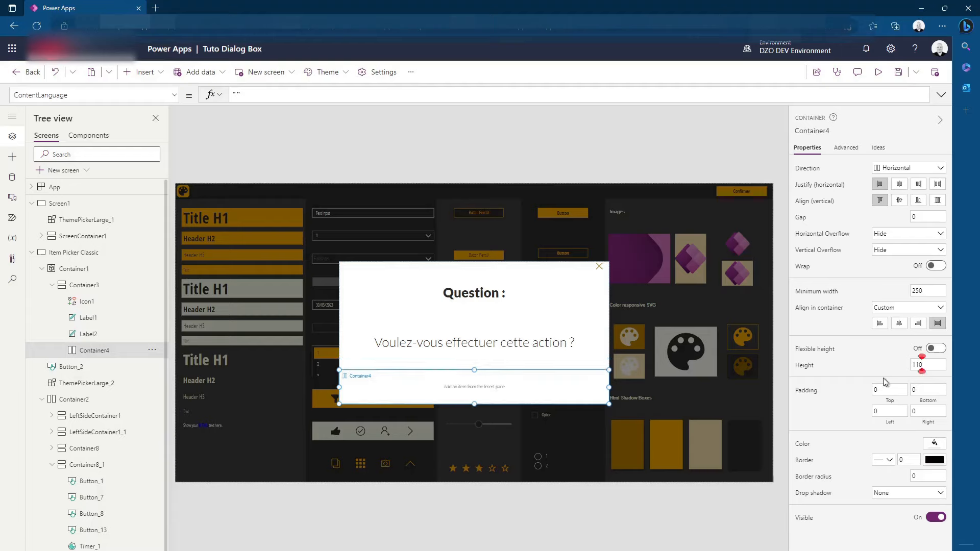
left_click(461, 342)
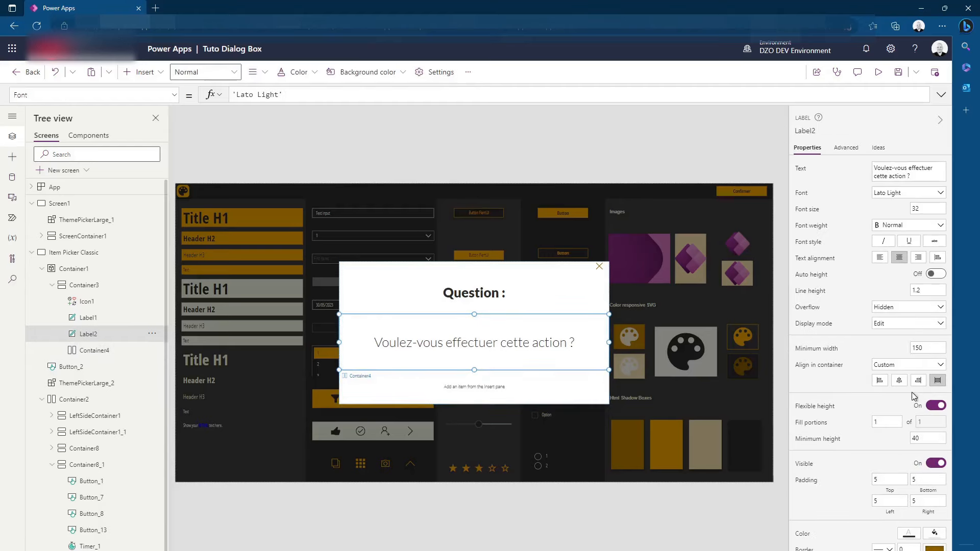
Insert two buttons into the horizontal container beneath the question label
left_click(492, 385)
left_click(143, 72)
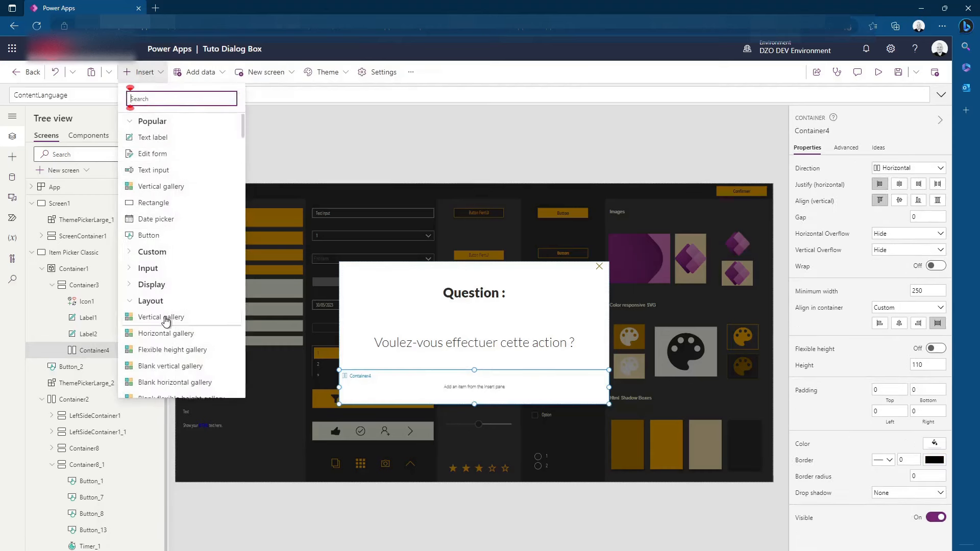
left_click(153, 235)
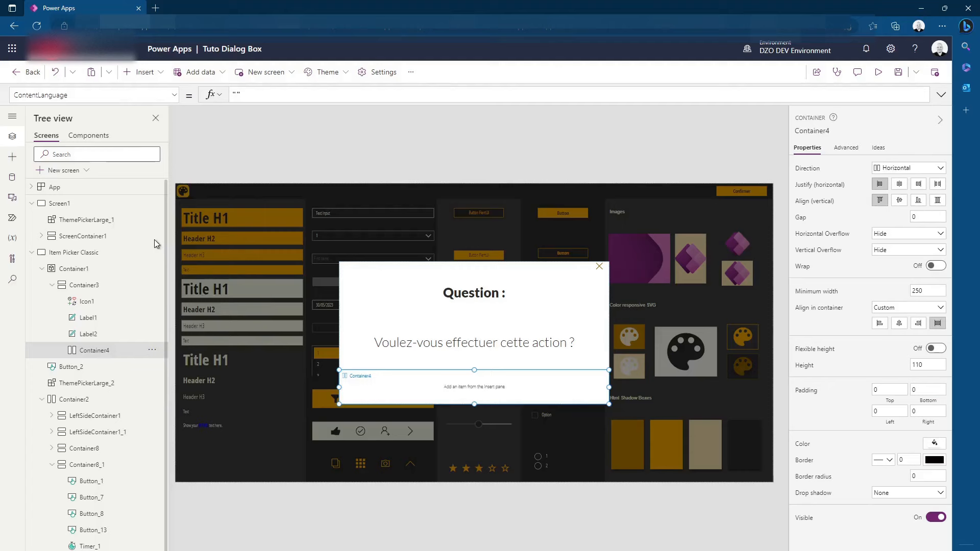
left_click(143, 72)
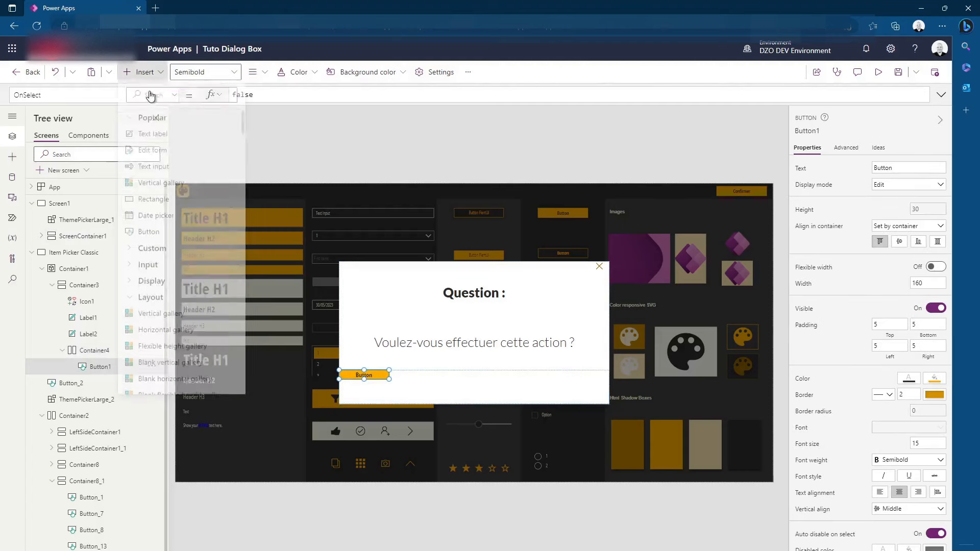
left_click(153, 237)
Set the button container's gap to 50 and try centre alignment within the dialog before returning it to stretch
left_click(458, 401)
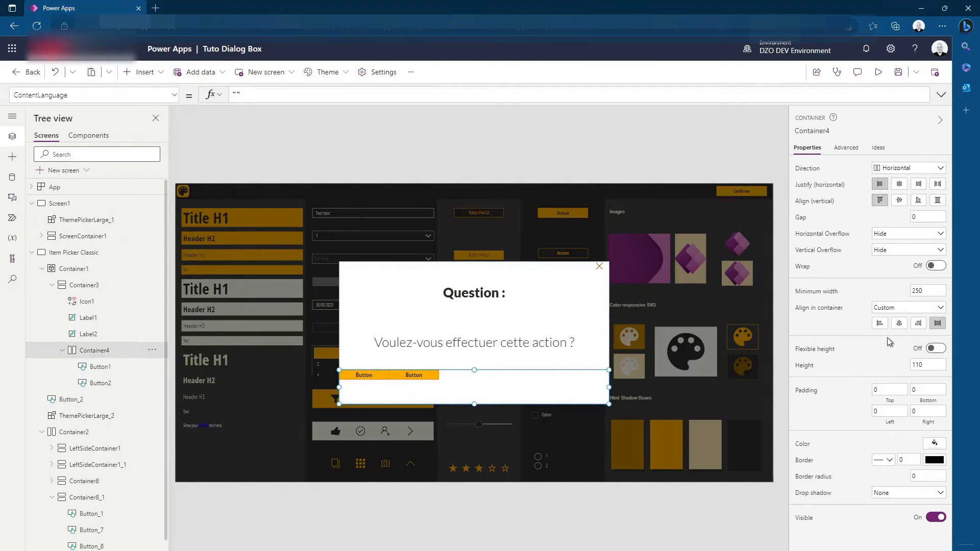
left_click(899, 325)
left_click(928, 214)
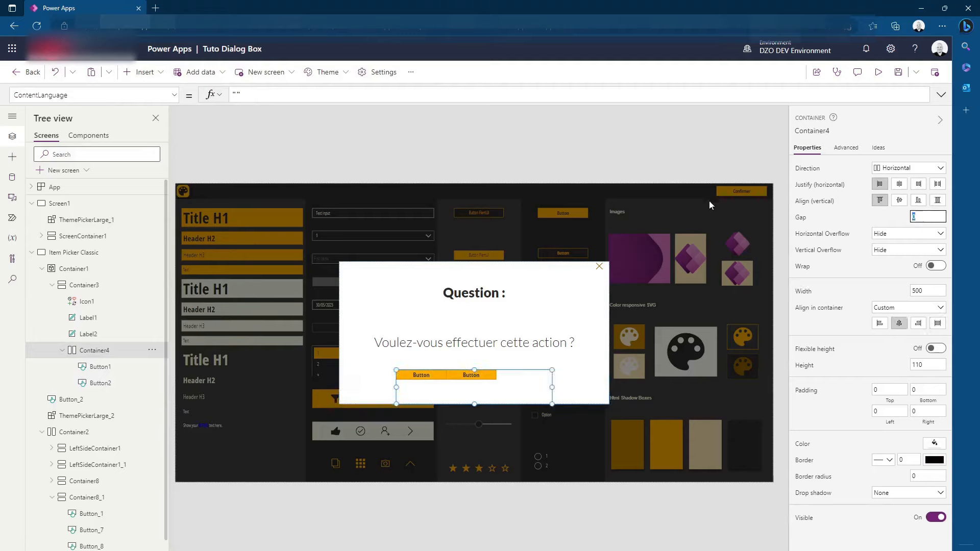
type("50")
left_click(841, 215)
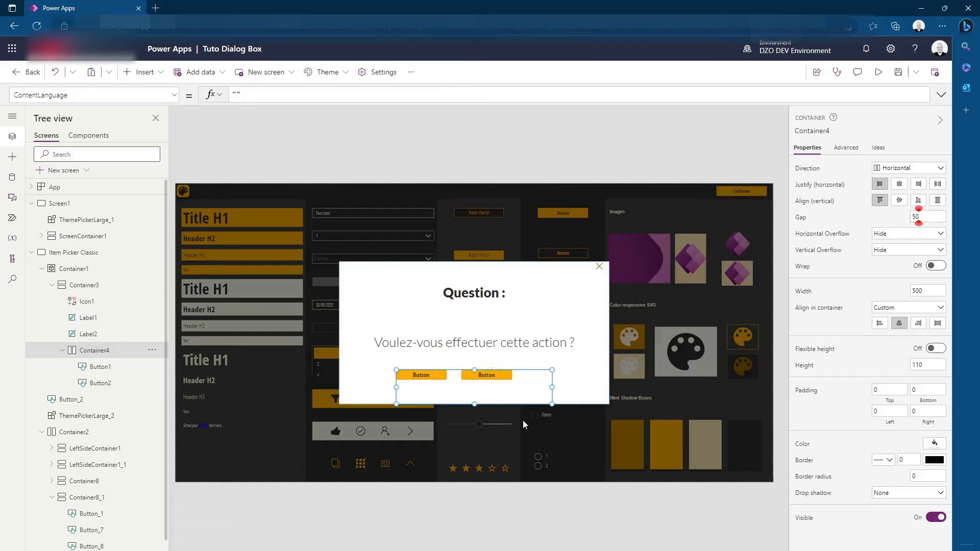
left_click(937, 323)
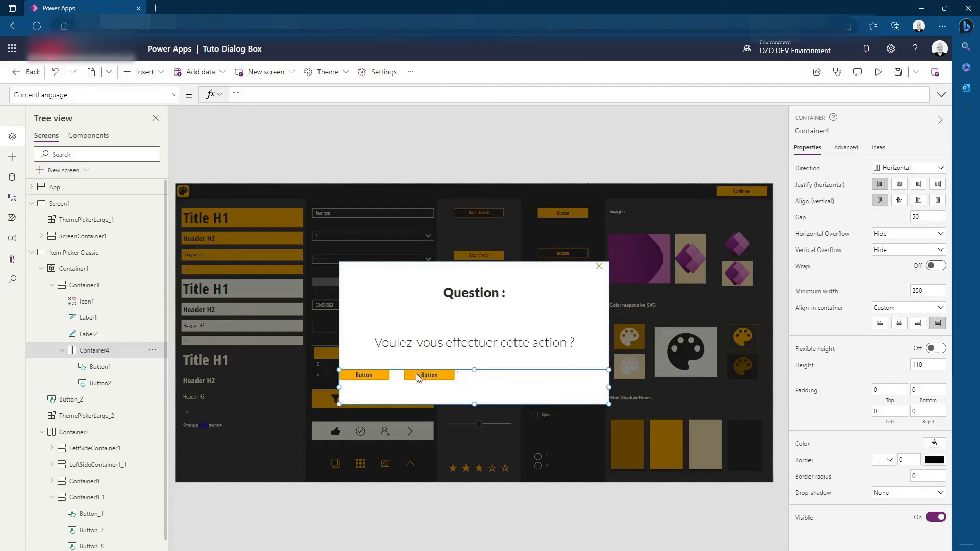
Align both buttons to the vertical middle of their container and justify the container's contents to the centre
left_click(429, 375)
left_click(371, 373, "shift")
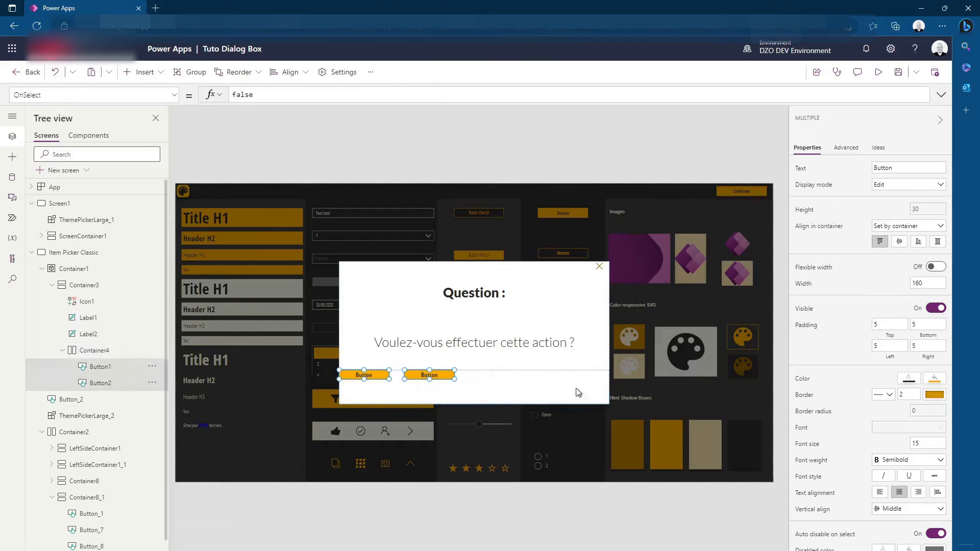
left_click(902, 242)
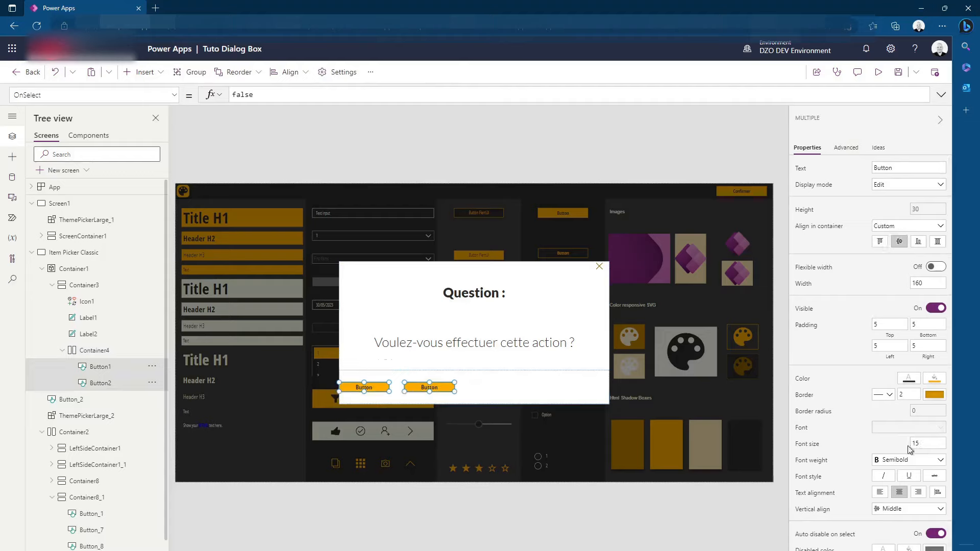
left_click(548, 386)
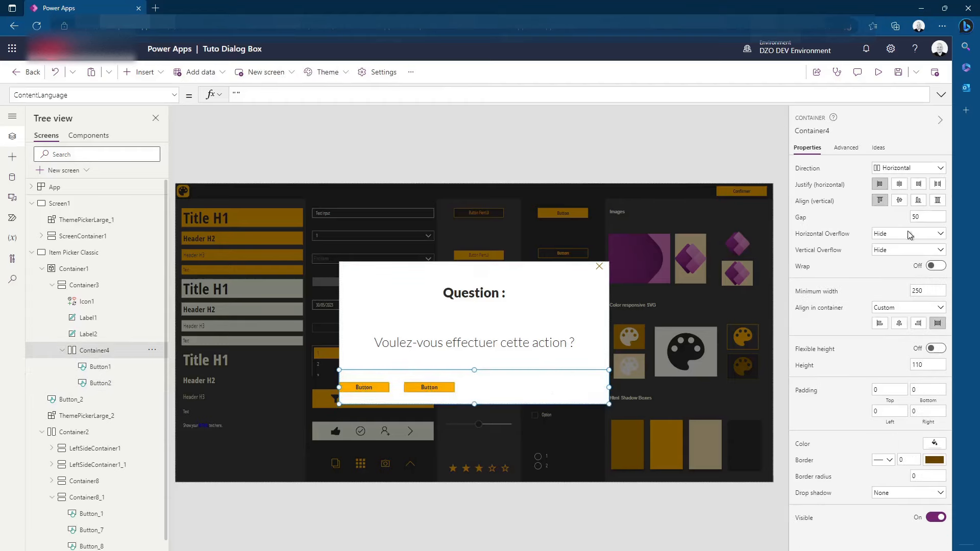
left_click(897, 185)
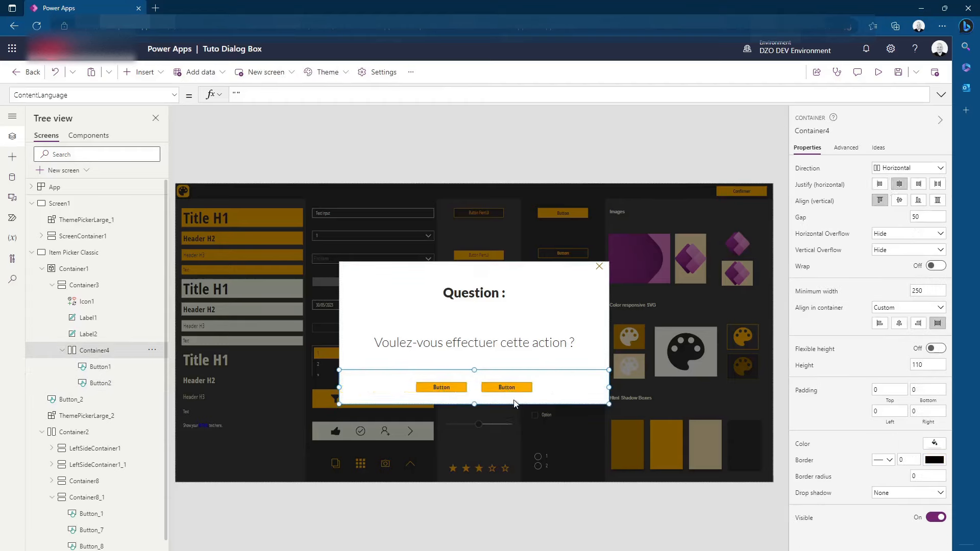
Set the text of the first dialog button to "Annuler"
left_click(437, 390)
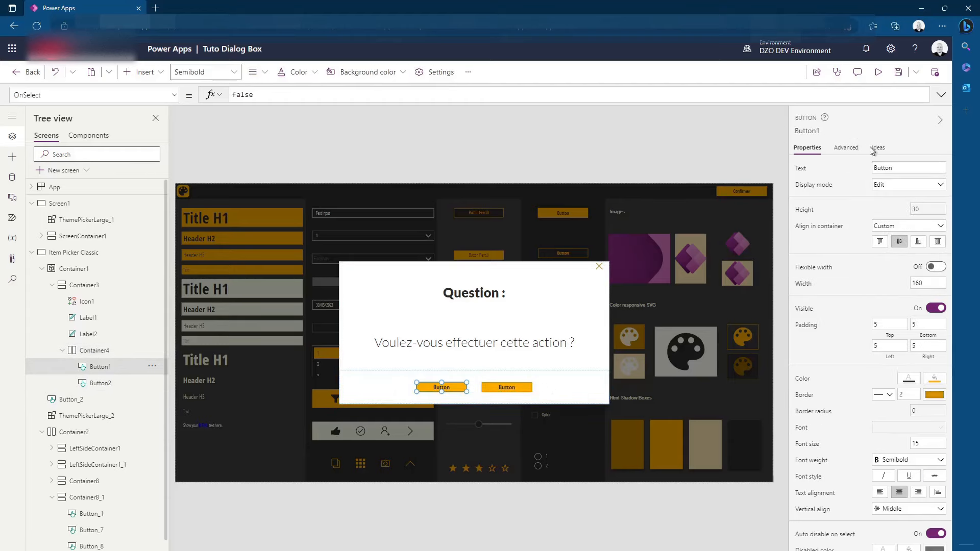
double_click(898, 169)
type("Annuler")
left_click(505, 386)
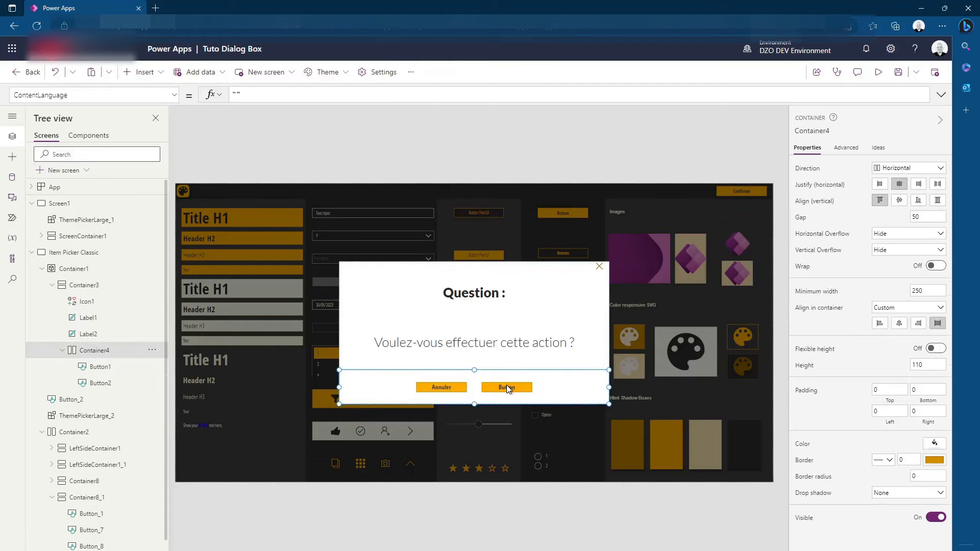
Set the text of the second dialog button to "Confirmer"
left_click(506, 386)
left_click(887, 170)
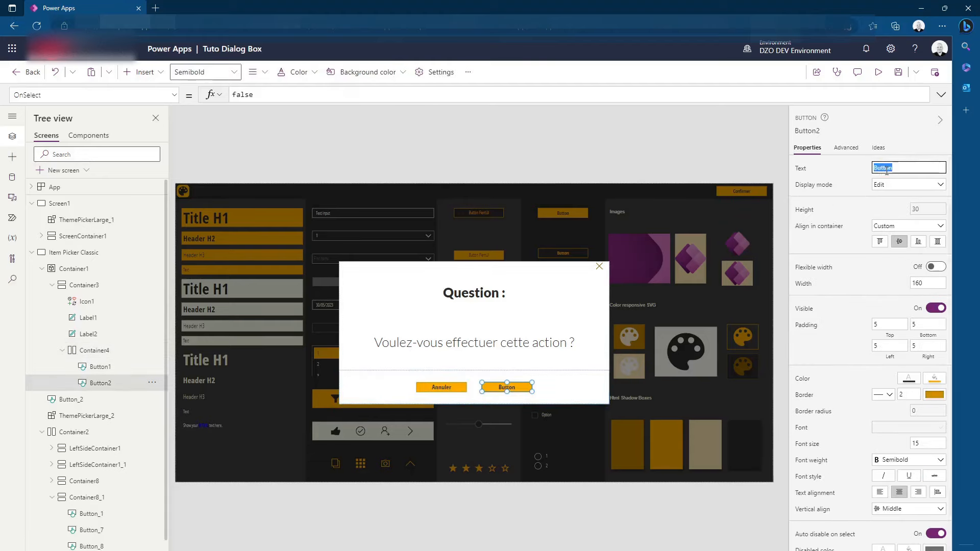
type("Confirmer")
left_click(705, 165)
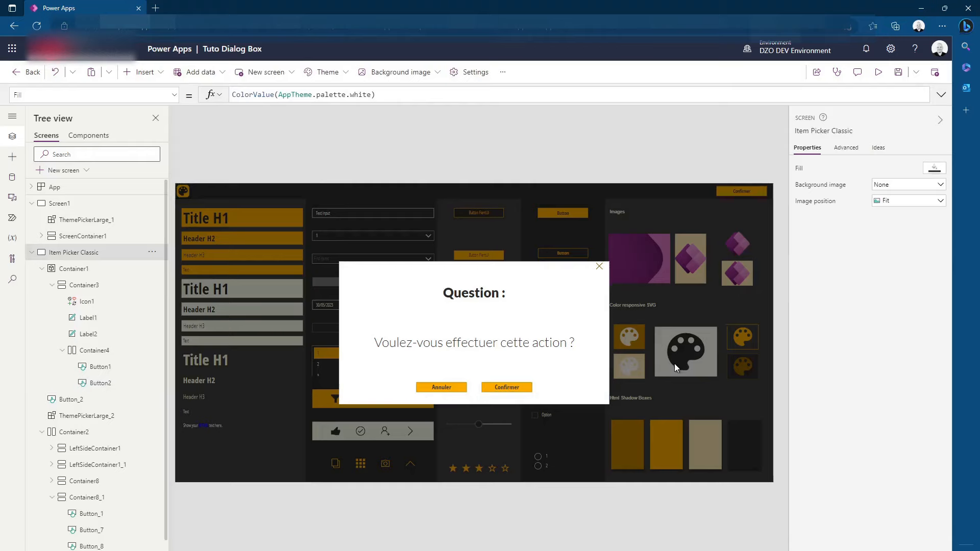
Check the close icon's name and set the "Annuler" button's OnSelect formula to Select(Icon1)
left_click(431, 387)
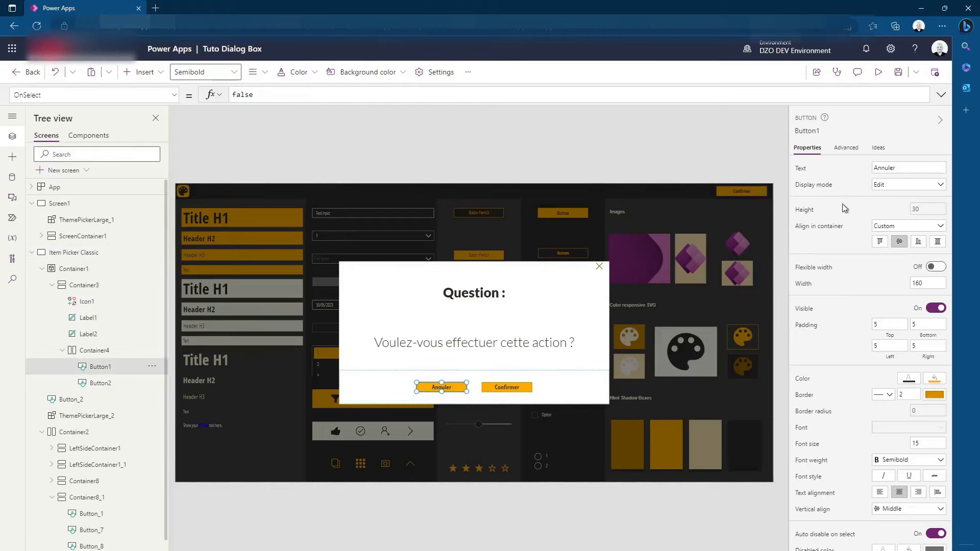
left_click(599, 266)
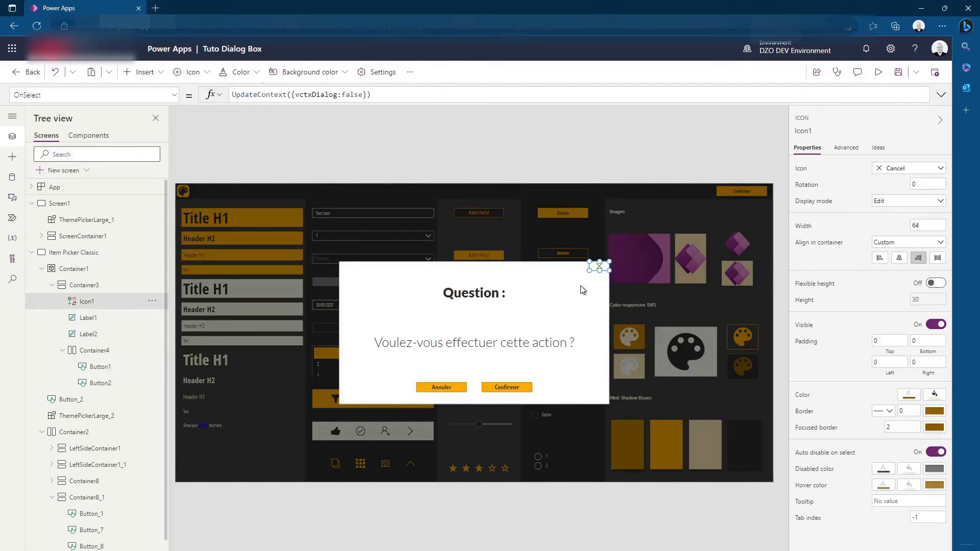
left_click(802, 131)
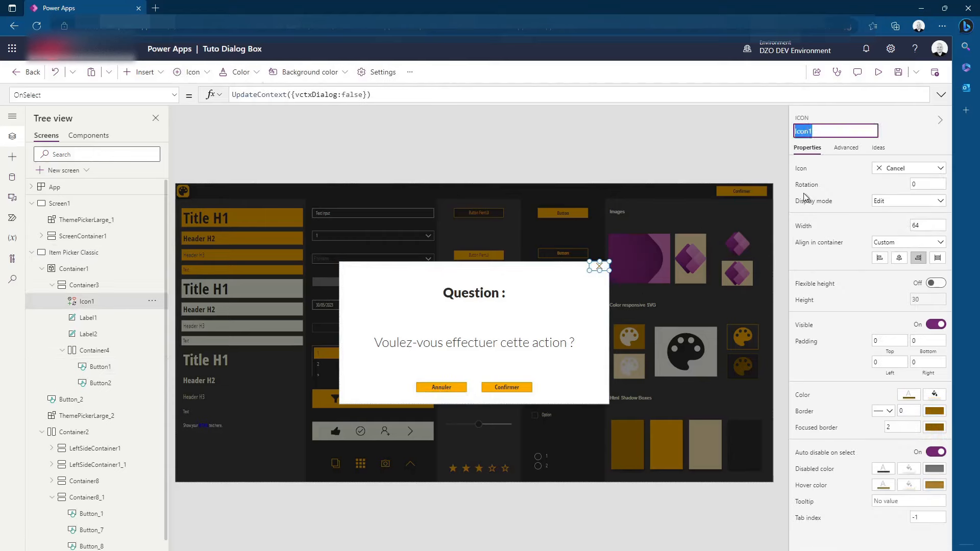
left_click(449, 386)
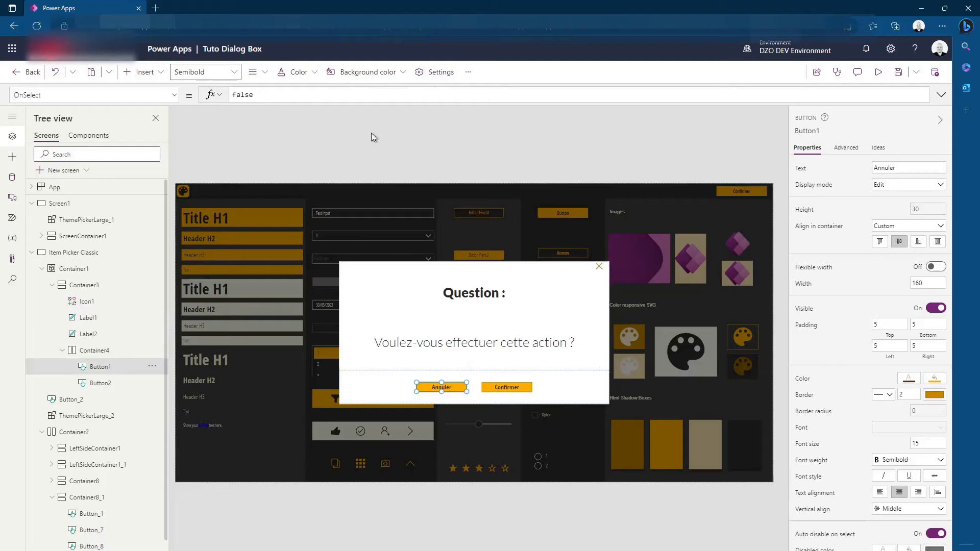
double_click(248, 94)
type("Se")
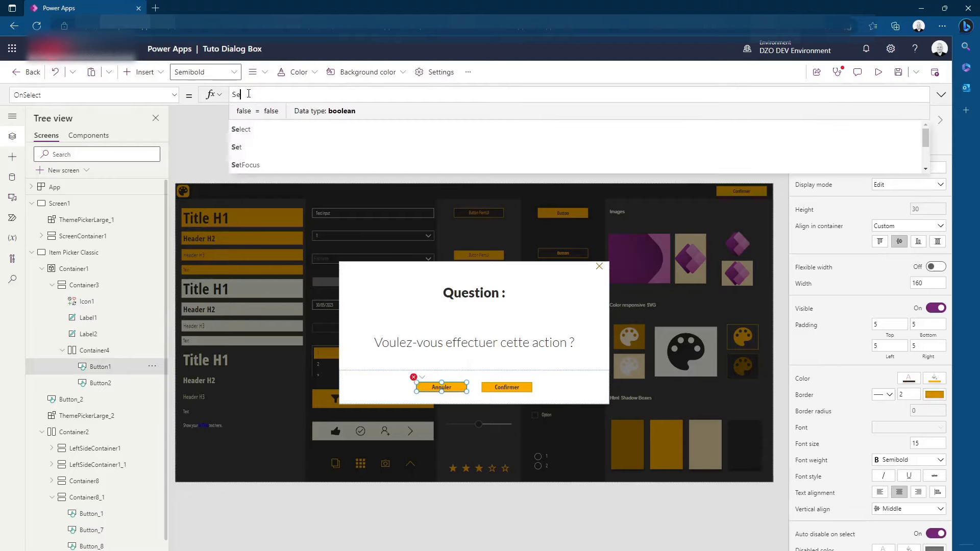
type("lect(")
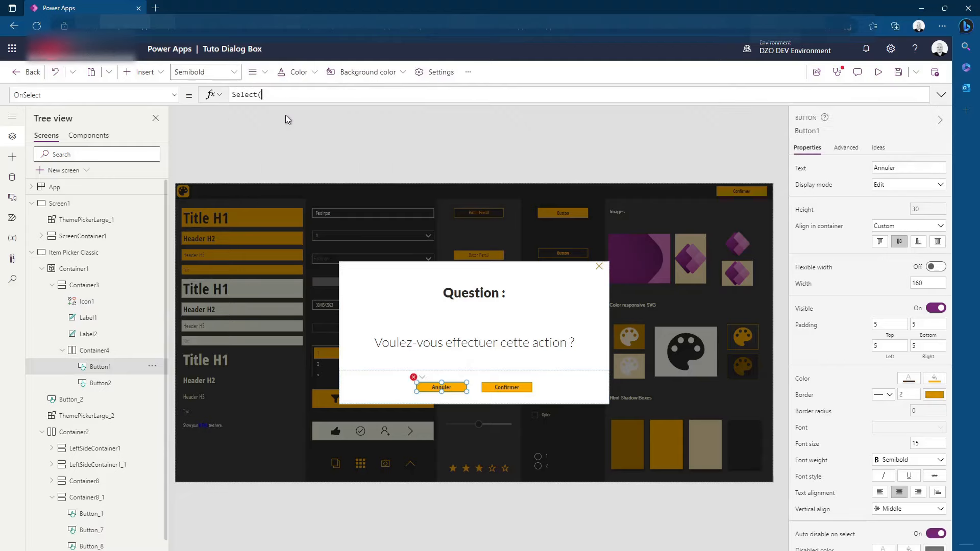
type("Icon1)")
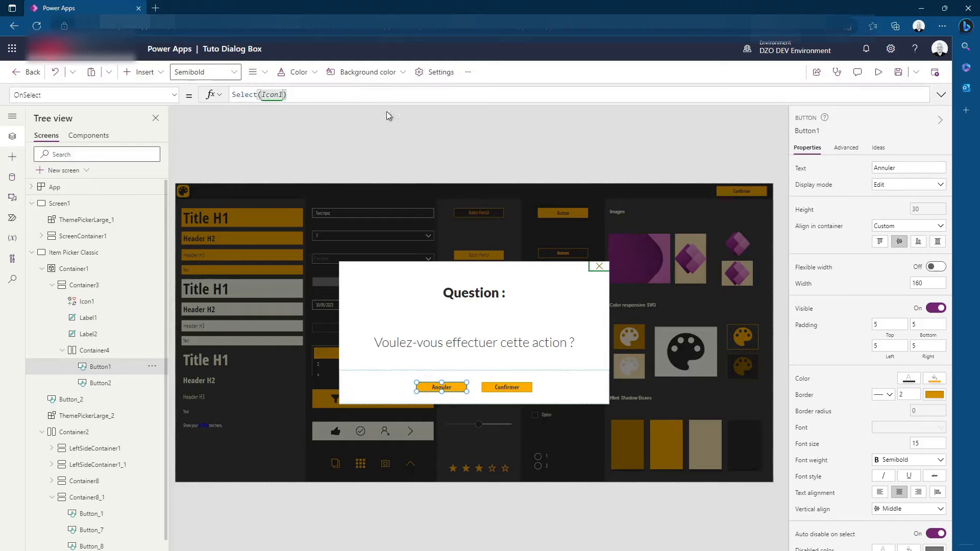
left_click(559, 168)
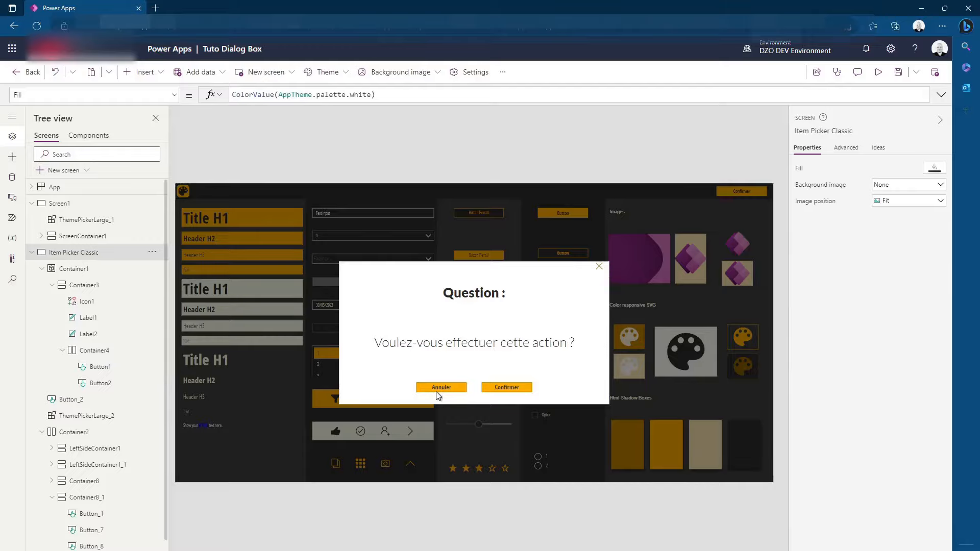
Check the close icon's OnSelect formula, then test the "Annuler" button and reopen the dialog with the header's "Confirmer" button
left_click(598, 266)
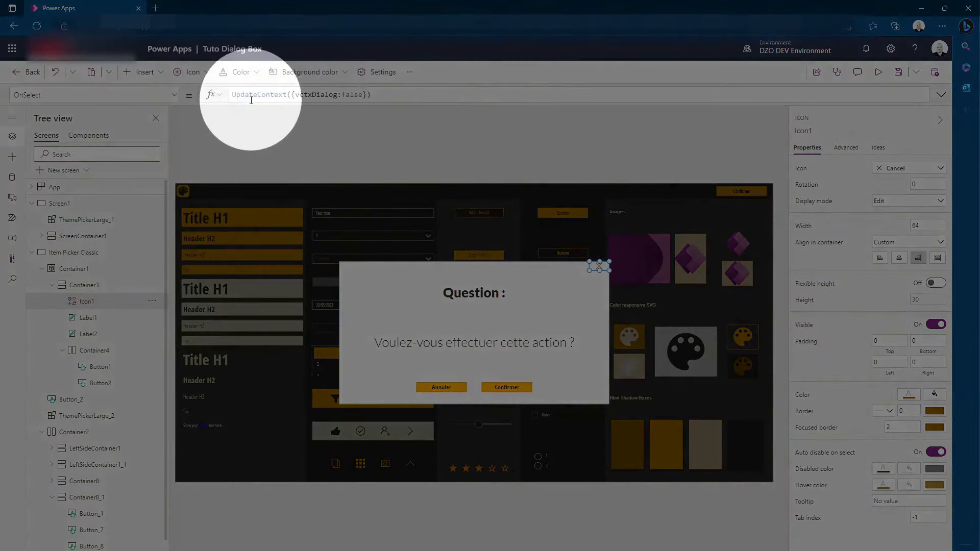
right_click(389, 128)
left_click(344, 127)
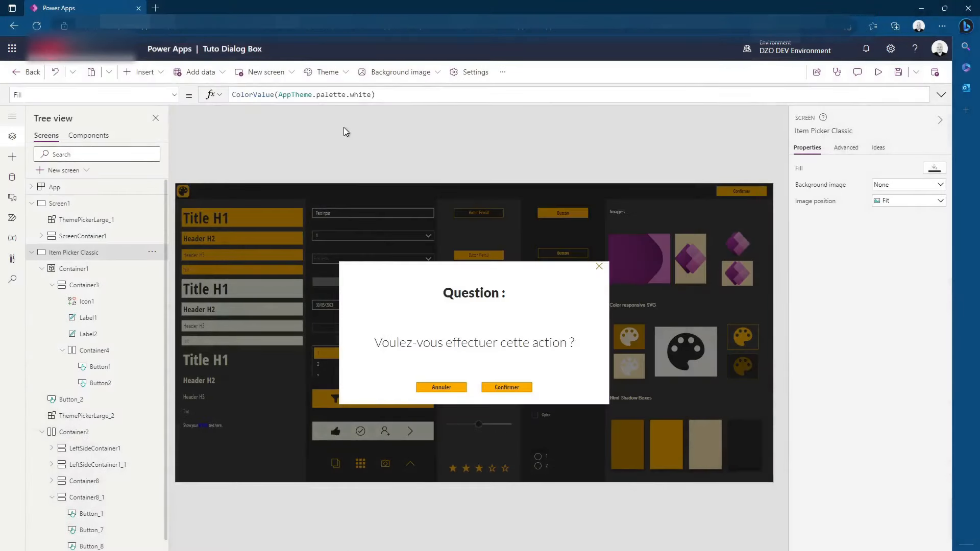
left_click(440, 387, "alt")
left_click(735, 192, "alt")
Inspect the OnSelect formula of the dialog's "Confirmer" button
left_click(510, 388)
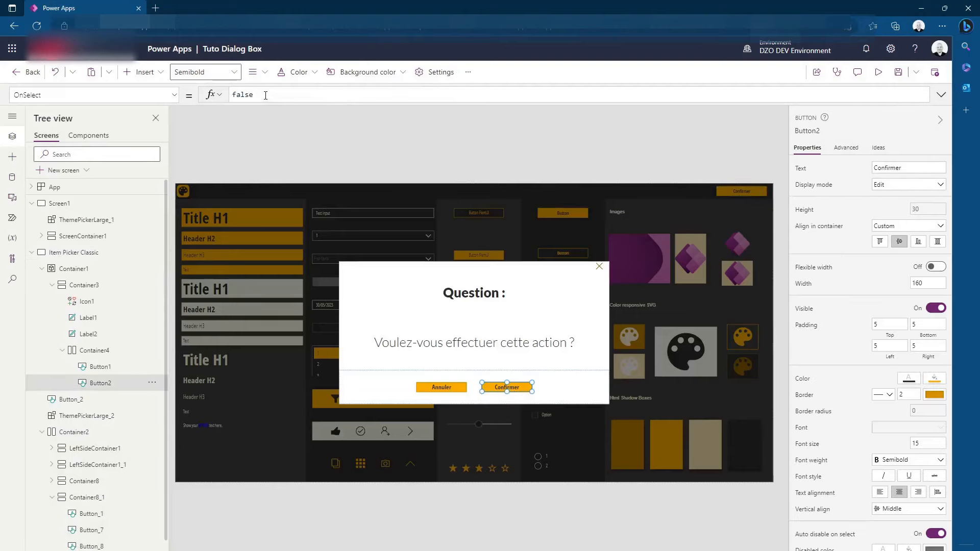
left_click_drag(265, 95, 175, 96)
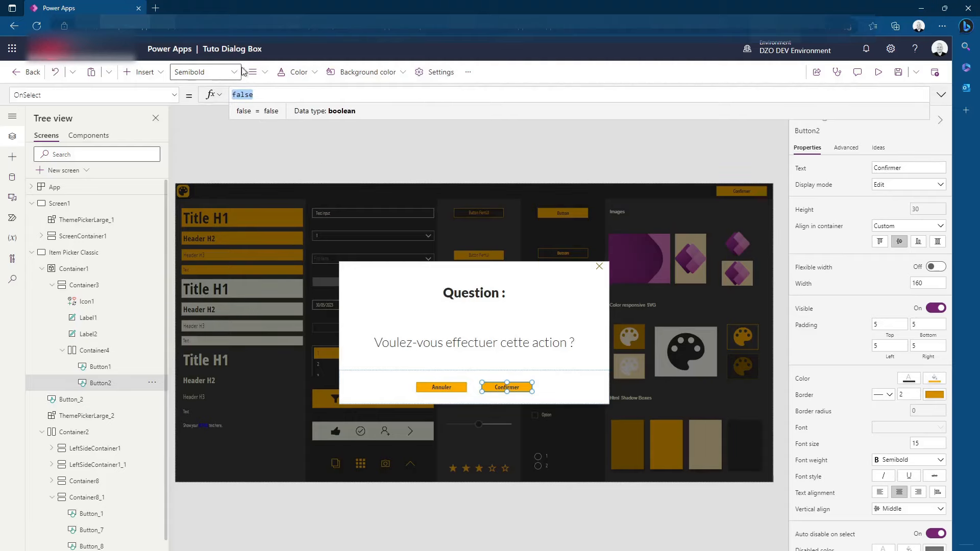
left_click(610, 286)
Preview the app to test closing the dialog with "Annuler" and reopening it with the header's "Confirmer" button
left_click(878, 72)
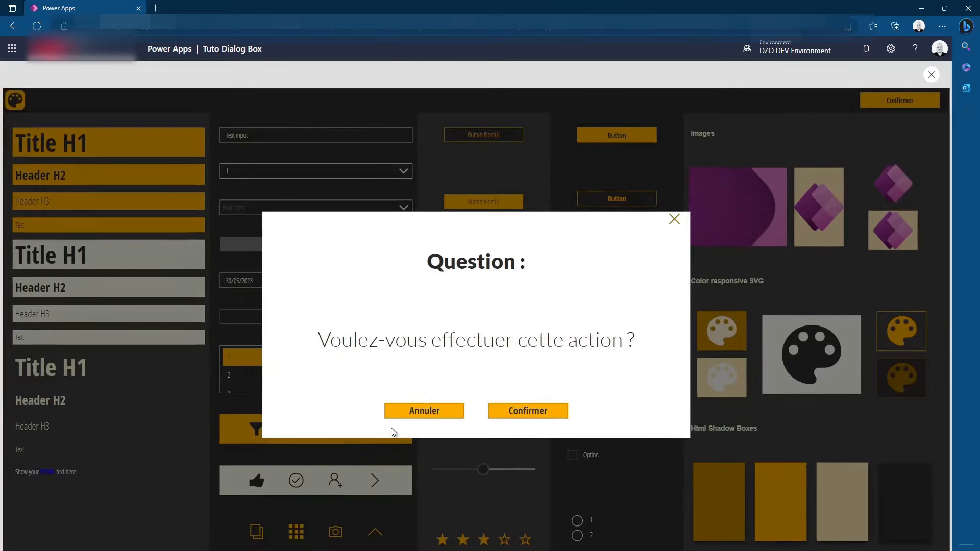
left_click(407, 414)
left_click(903, 101)
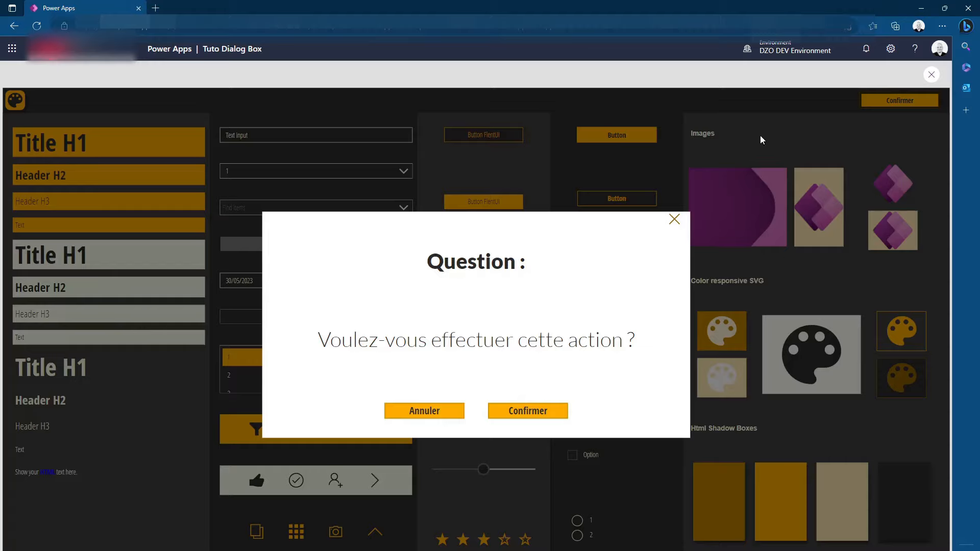
left_click(930, 75)
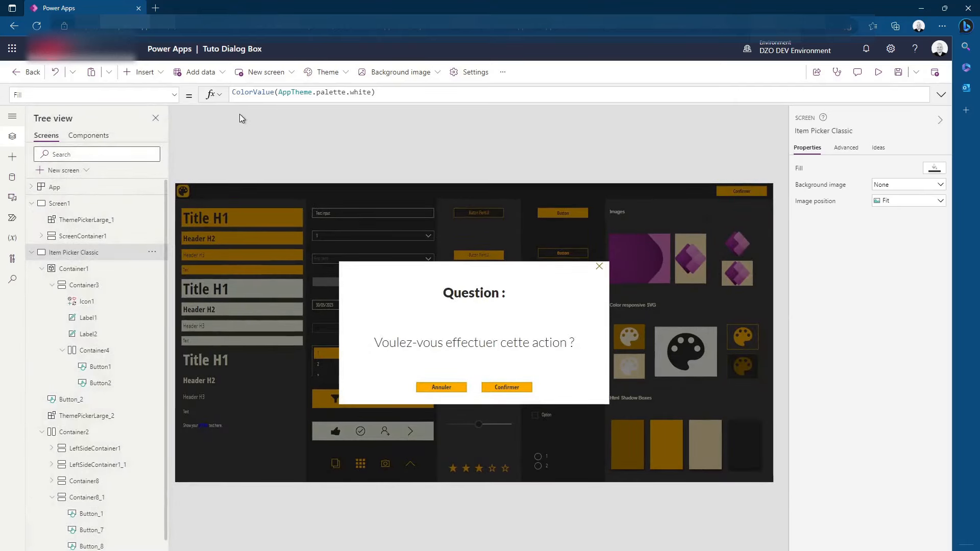
Set the border radius of the white dialog container to 30 and check it in the app preview
left_click(599, 396)
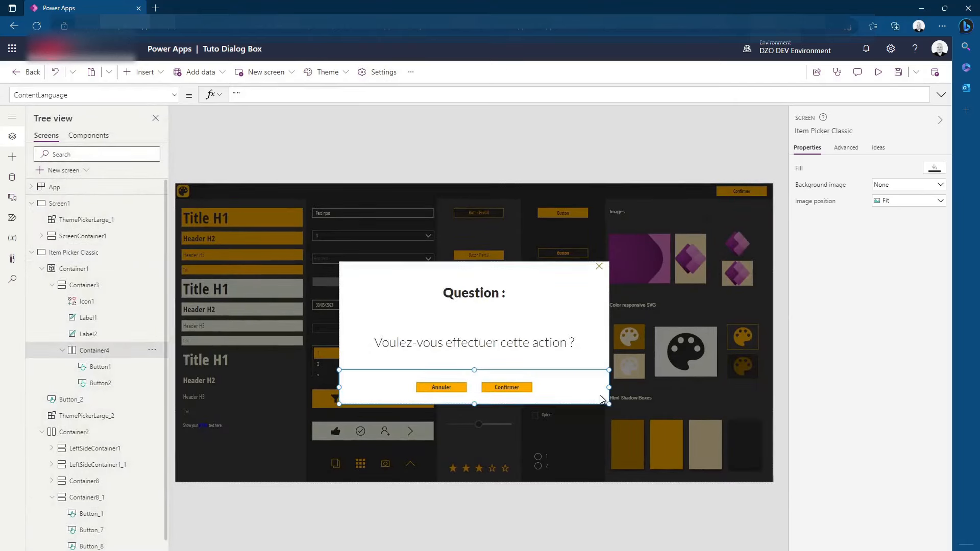
left_click(79, 285)
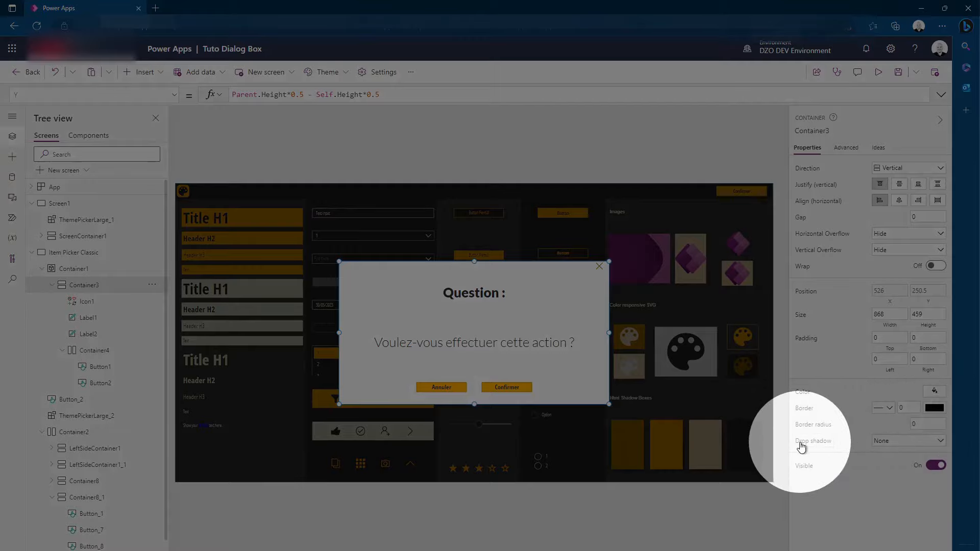
left_click(924, 424)
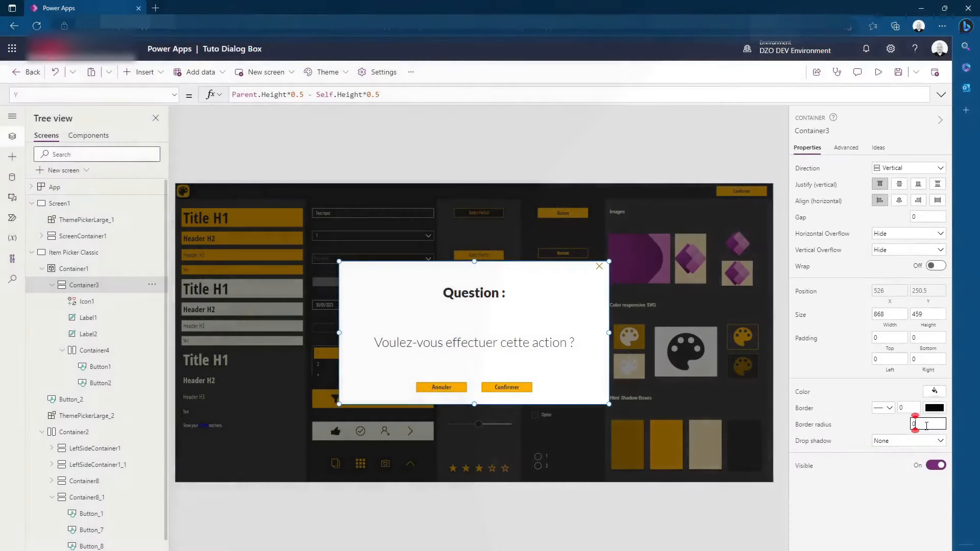
type("30")
left_click(866, 423)
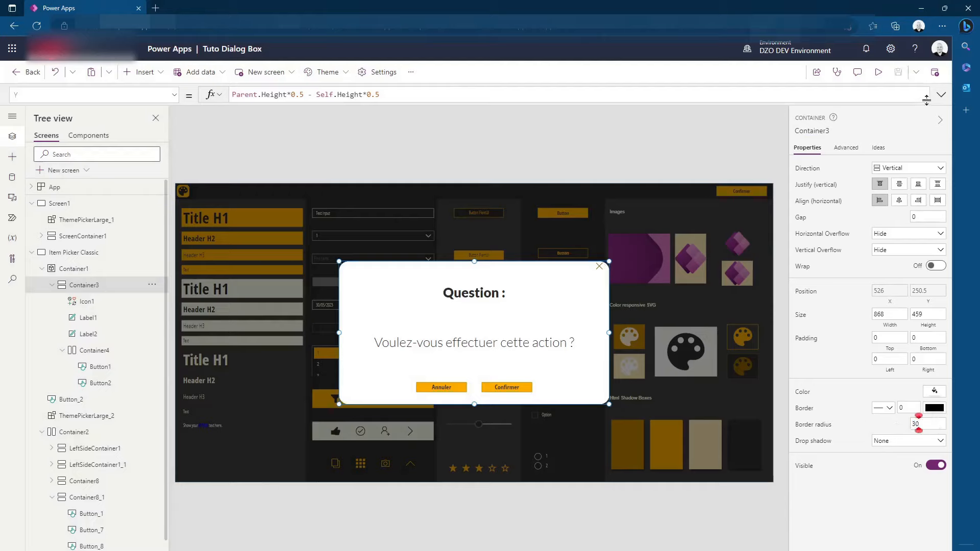
left_click(878, 72)
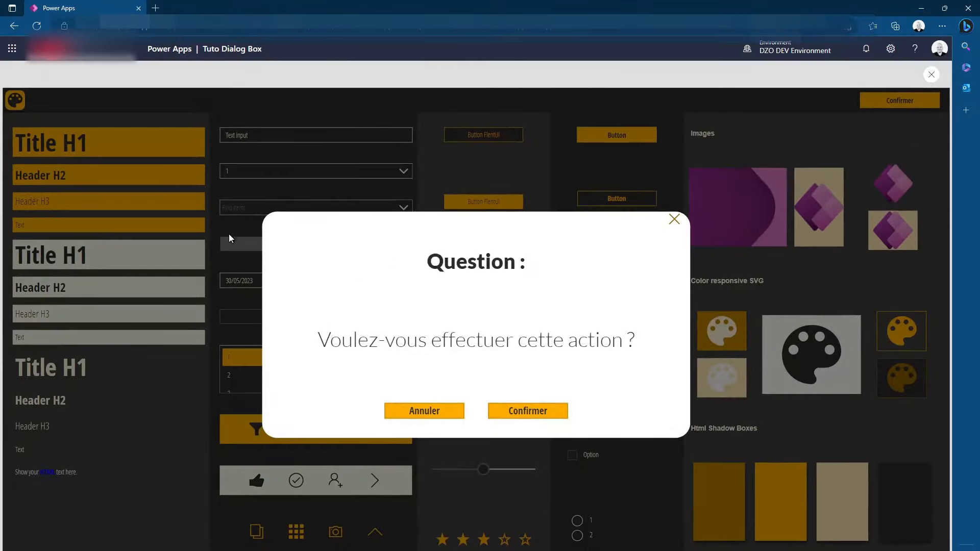
left_click(931, 75)
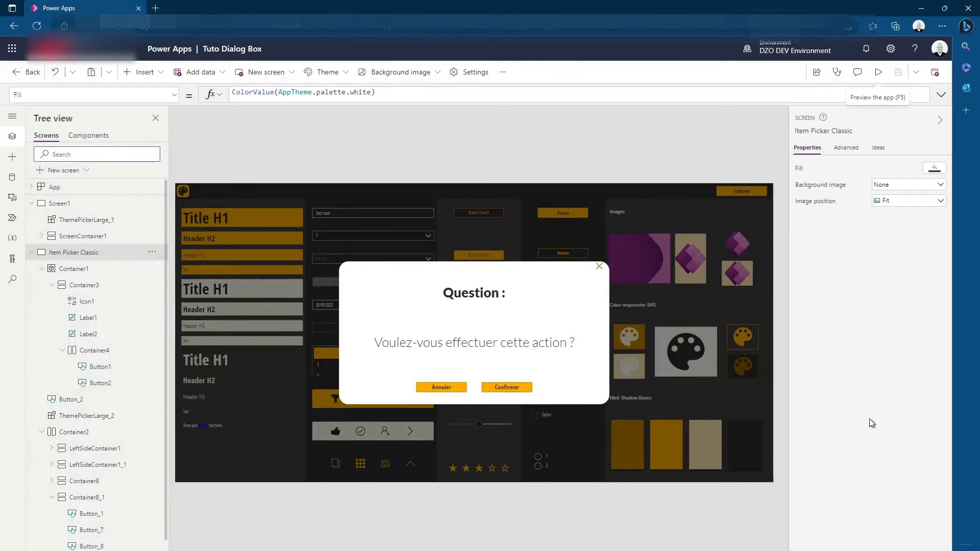
Set the border radius of the white dialog container to 40
left_click(603, 328)
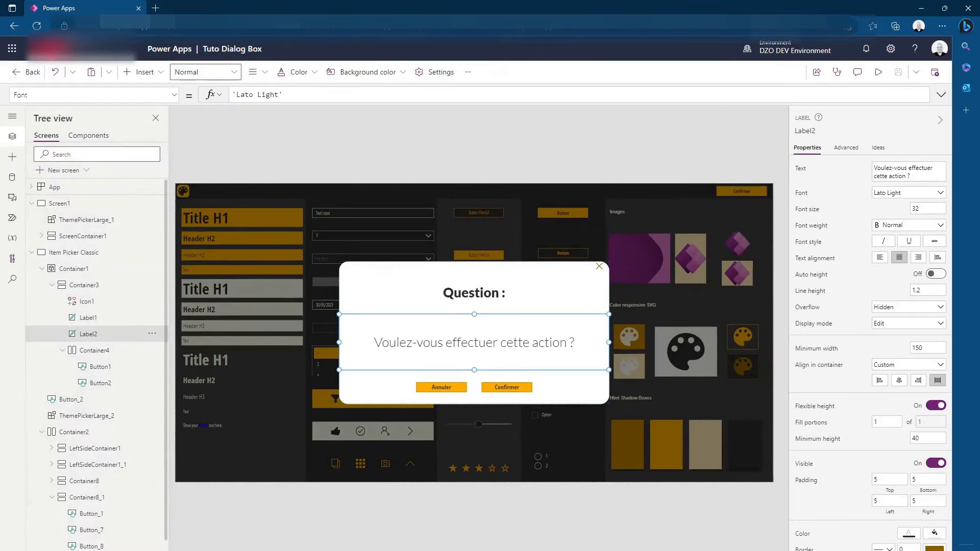
left_click(84, 285)
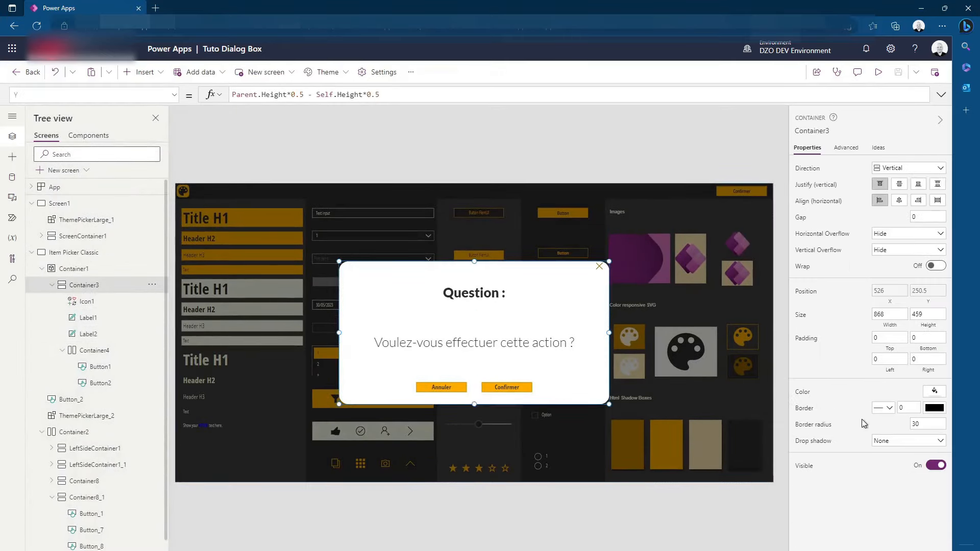
left_click(928, 424)
type("40")
left_click(688, 141)
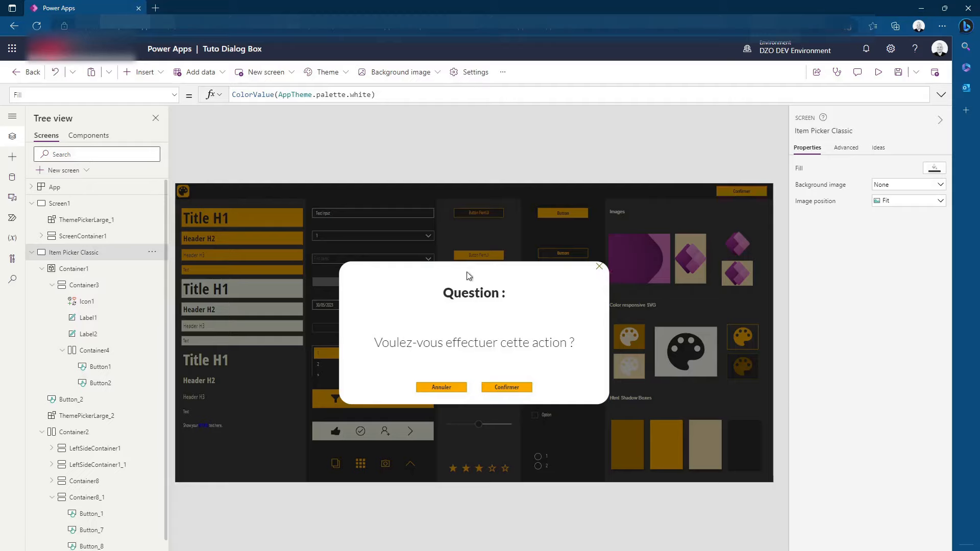
Set the top padding of the white dialog container to 20
left_click(605, 276)
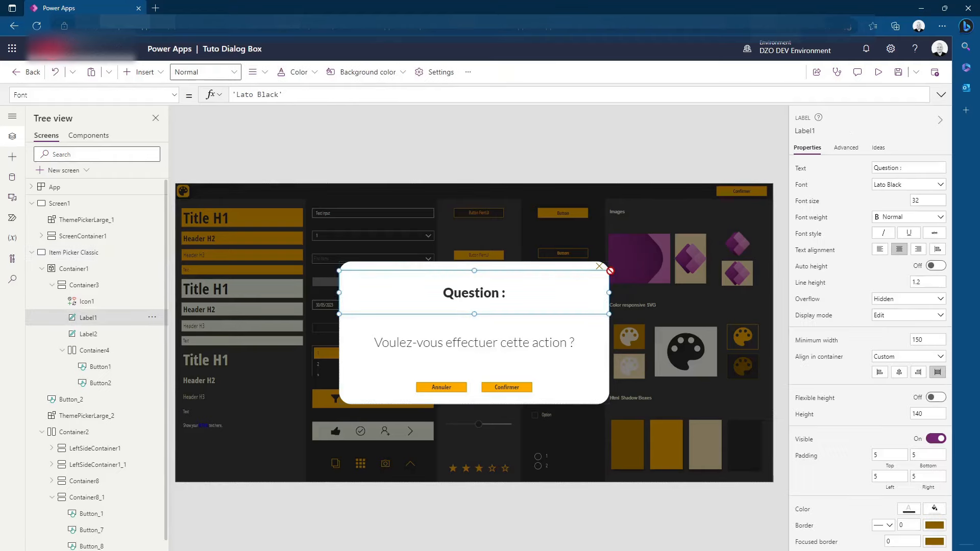
left_click(555, 265)
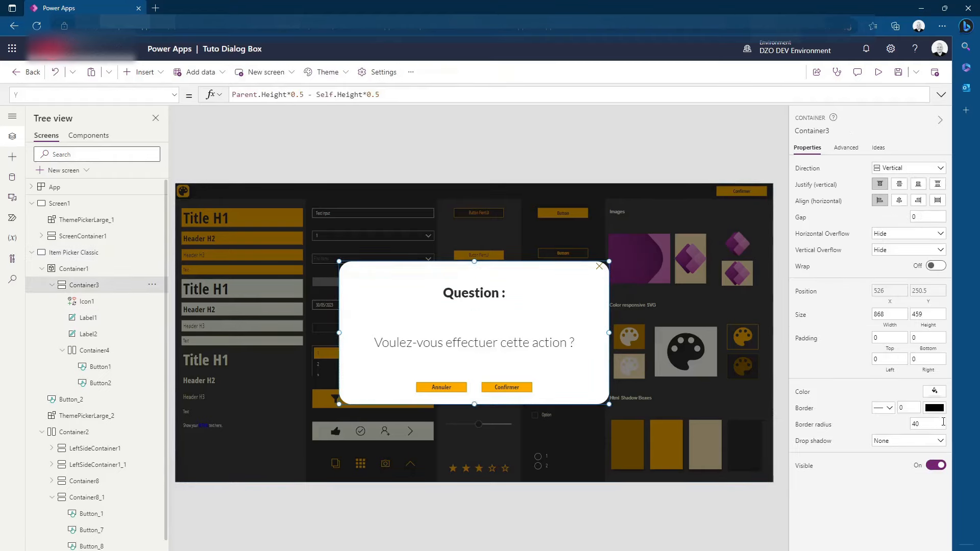
left_click(903, 339)
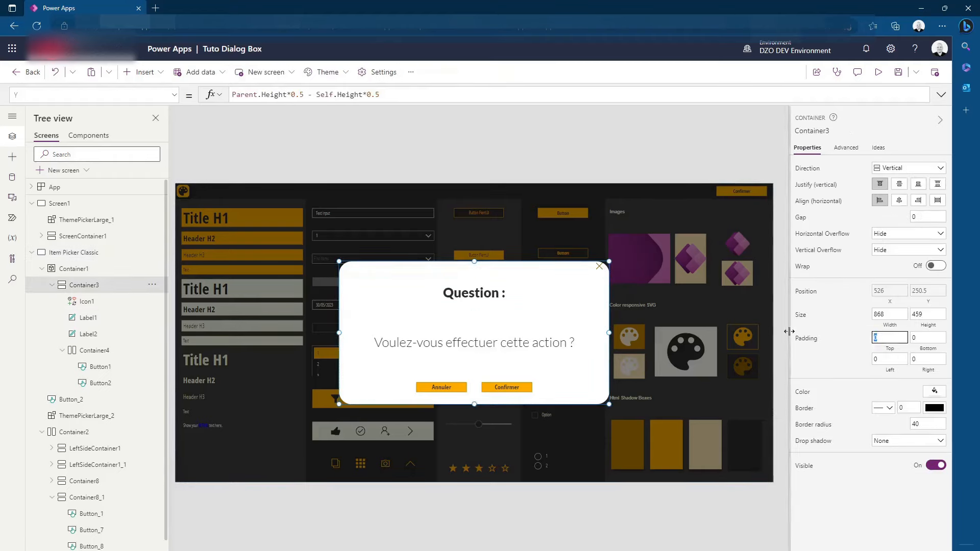
type("20")
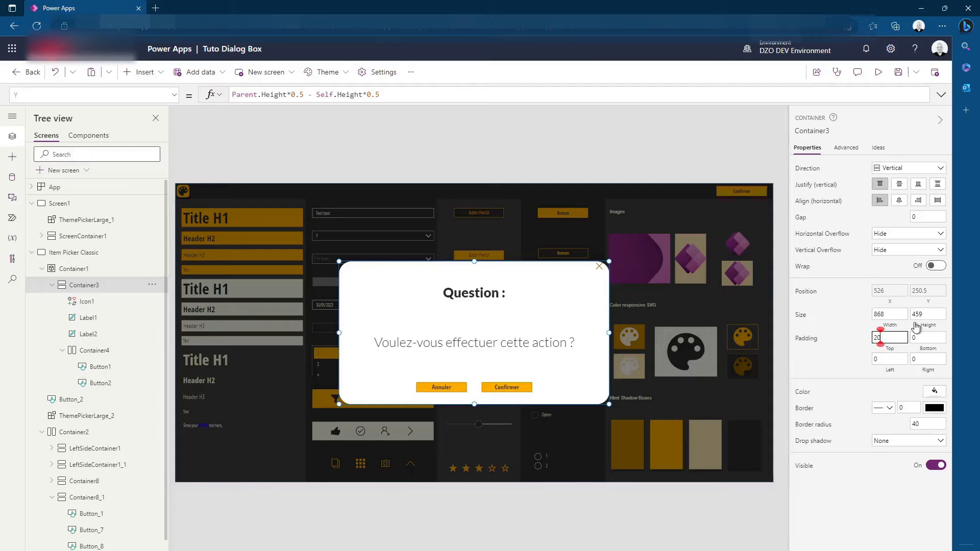
left_click(781, 286)
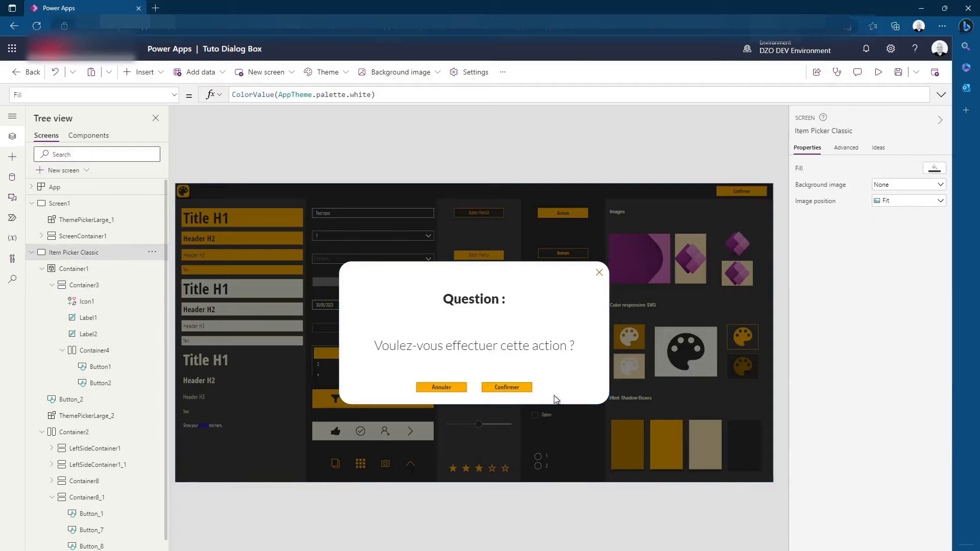
left_click(607, 347)
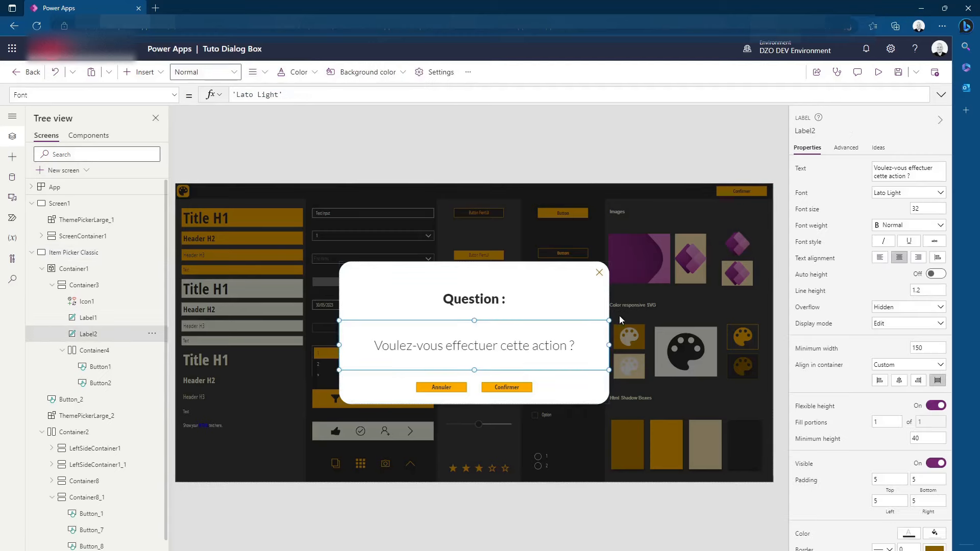
left_click(561, 271)
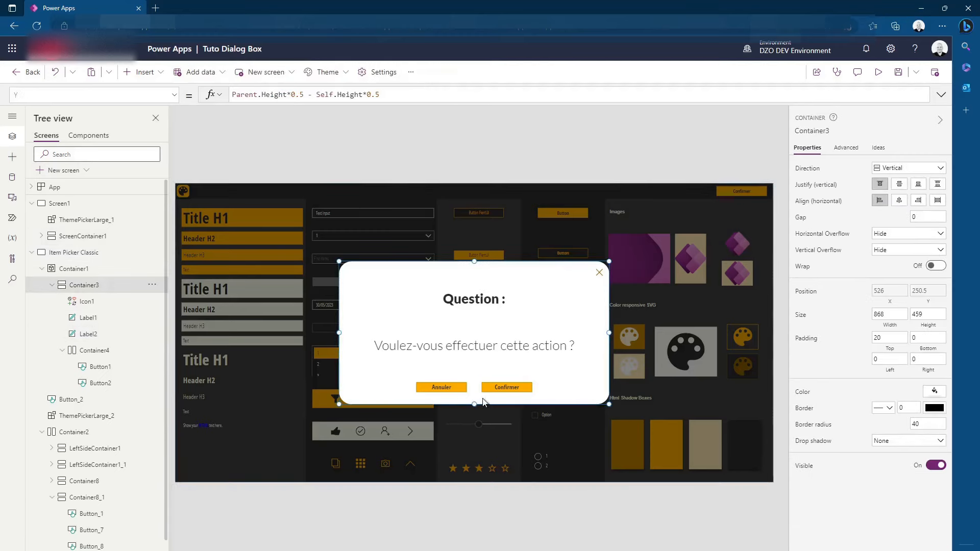
left_click(890, 441)
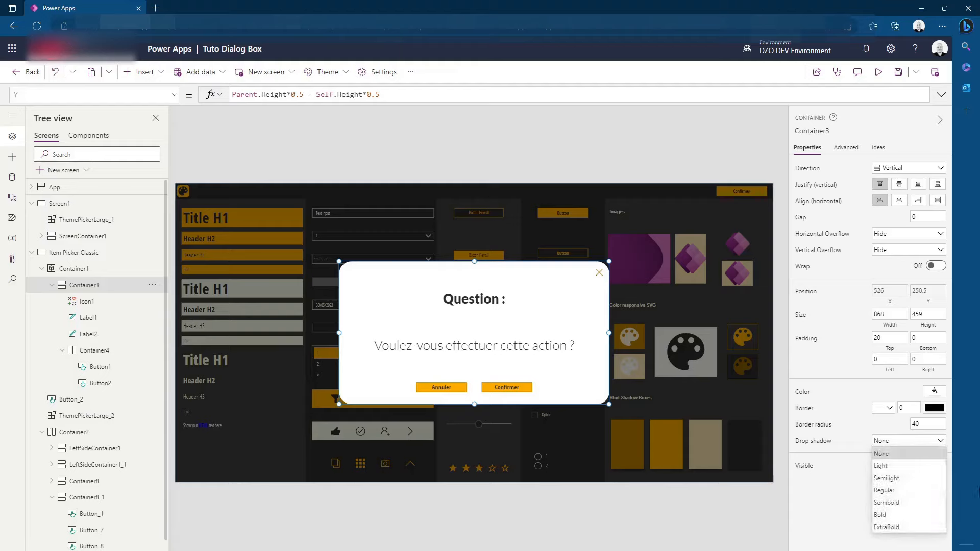
left_click(857, 533)
Change the fill colour of the full-screen overlay container behind the dialog to standard white
left_click(688, 269)
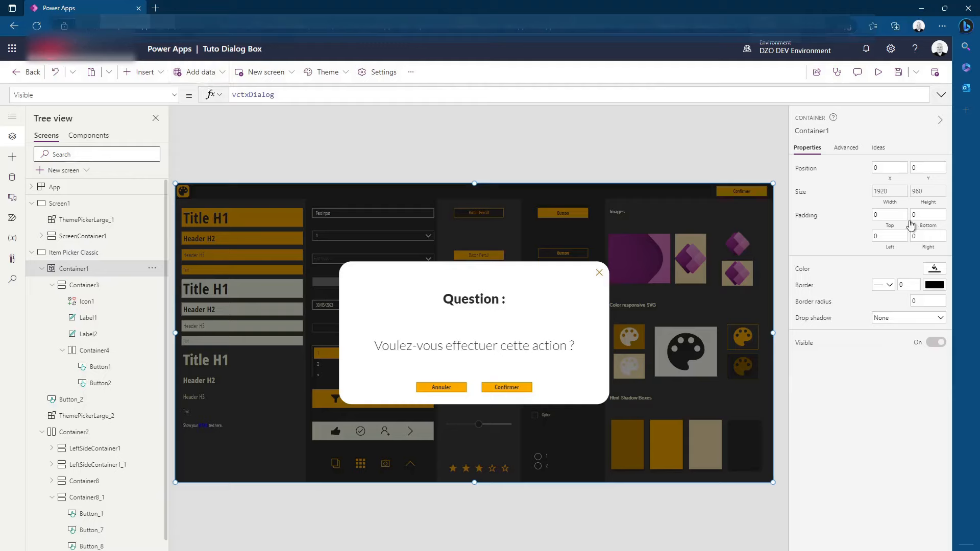
left_click(935, 268)
left_click(939, 470)
left_click(934, 268)
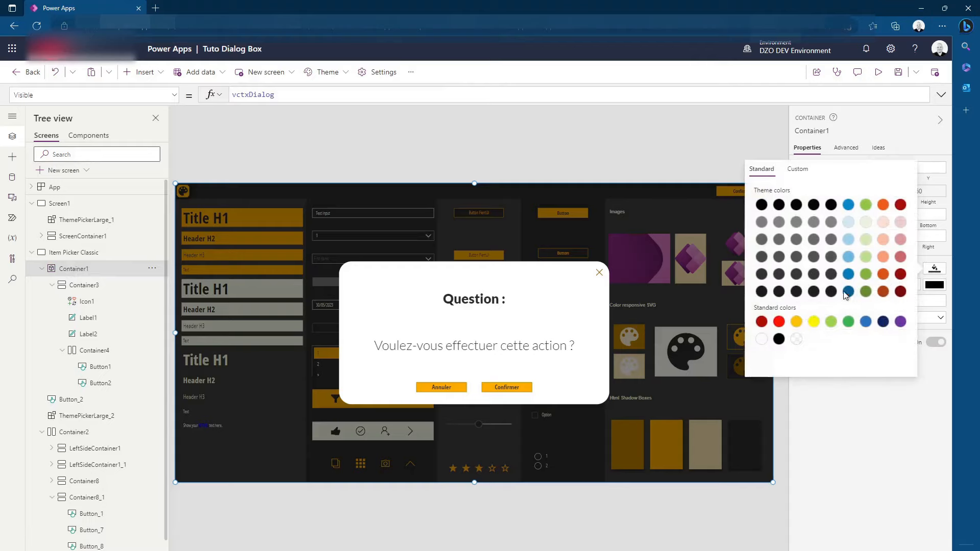
left_click(761, 339)
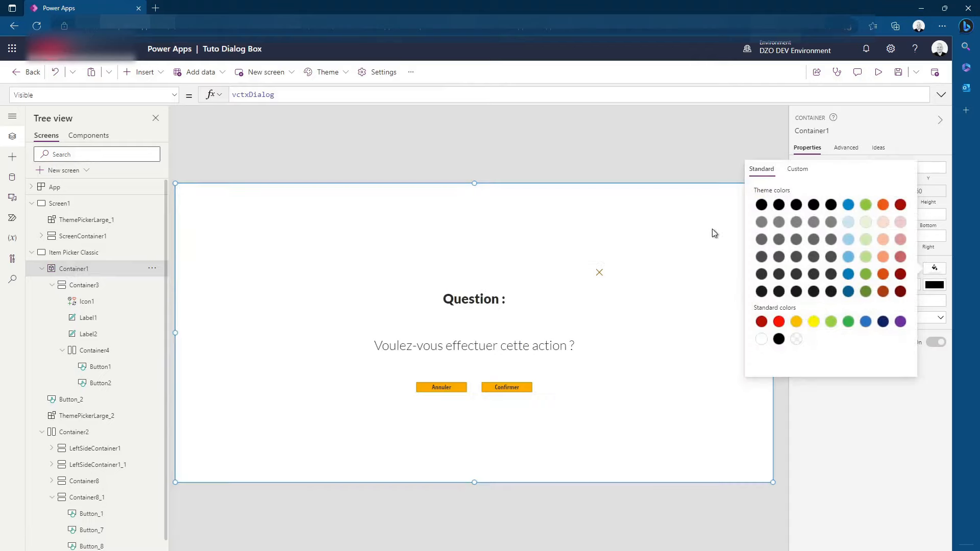
left_click(585, 198)
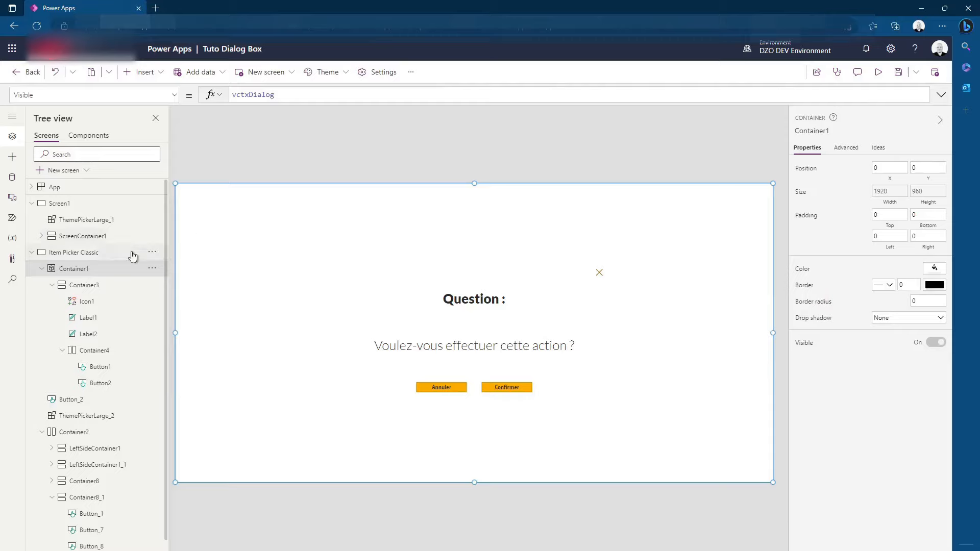
Make the overlay's white fill semi-transparent by setting the alpha value in its RGBA formula to 0.7
left_click(803, 269)
left_click(333, 98)
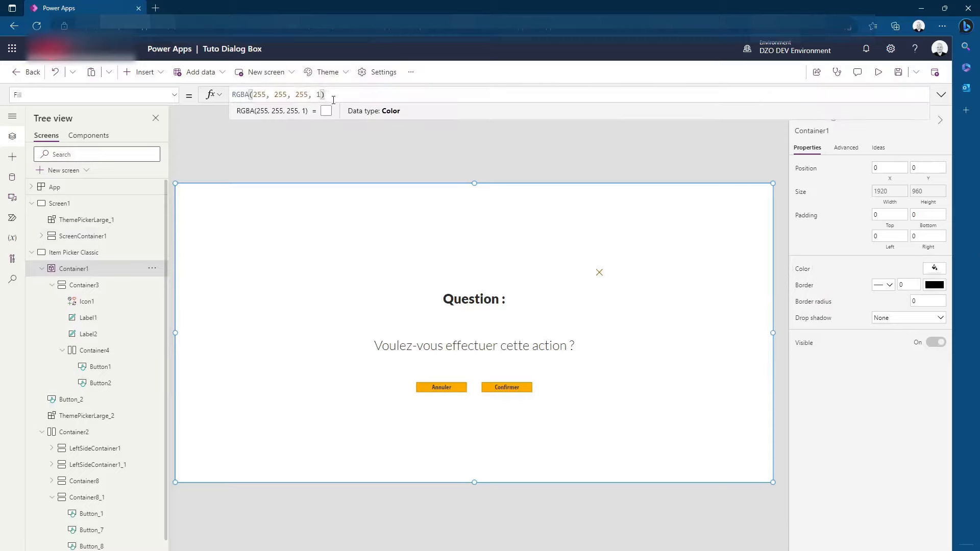
key("BackSpace")
type("0.")
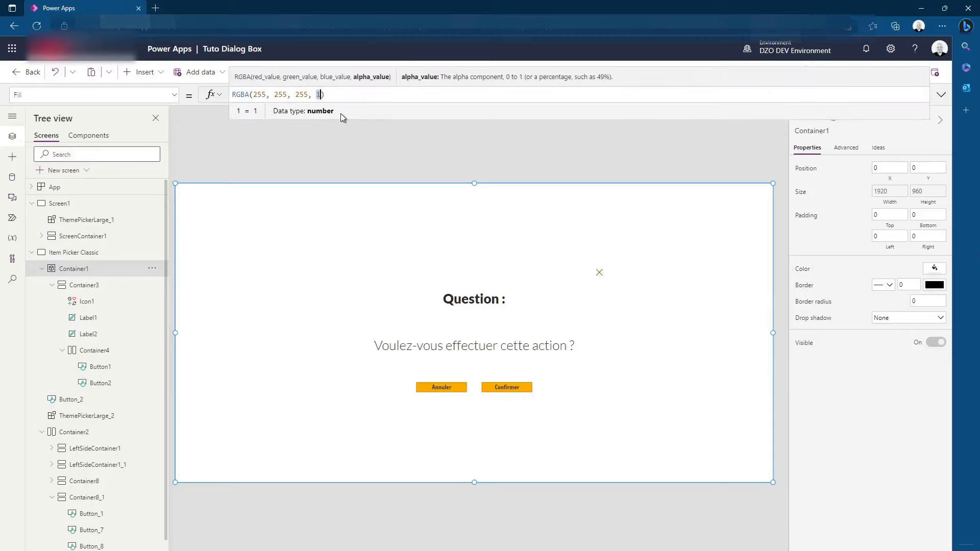
type("7")
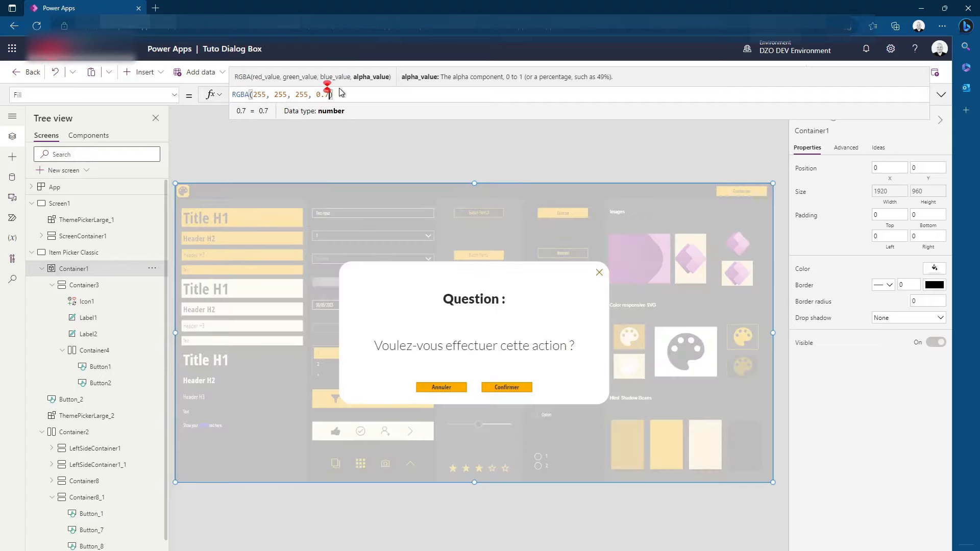
left_click(433, 154)
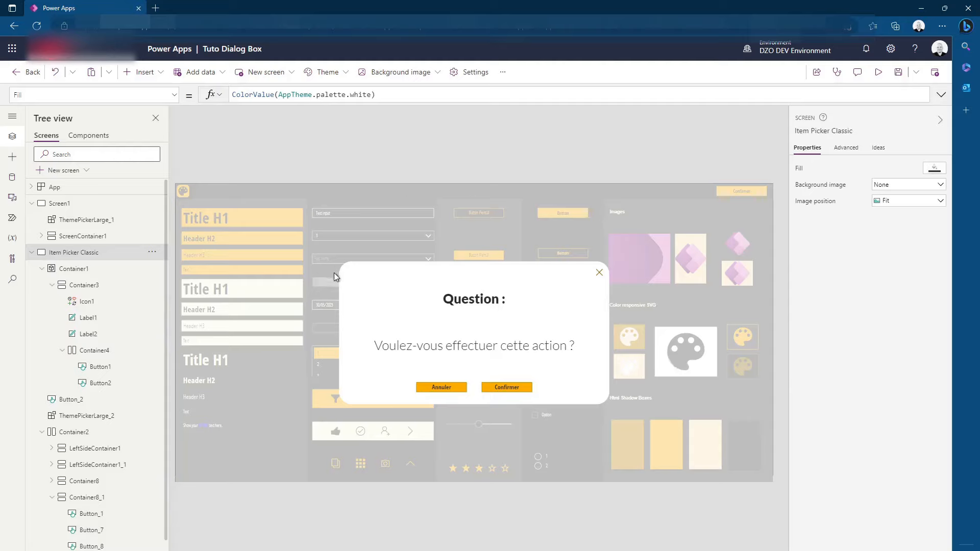
Set the drop shadow of the white dialog container to Light
left_click(606, 393)
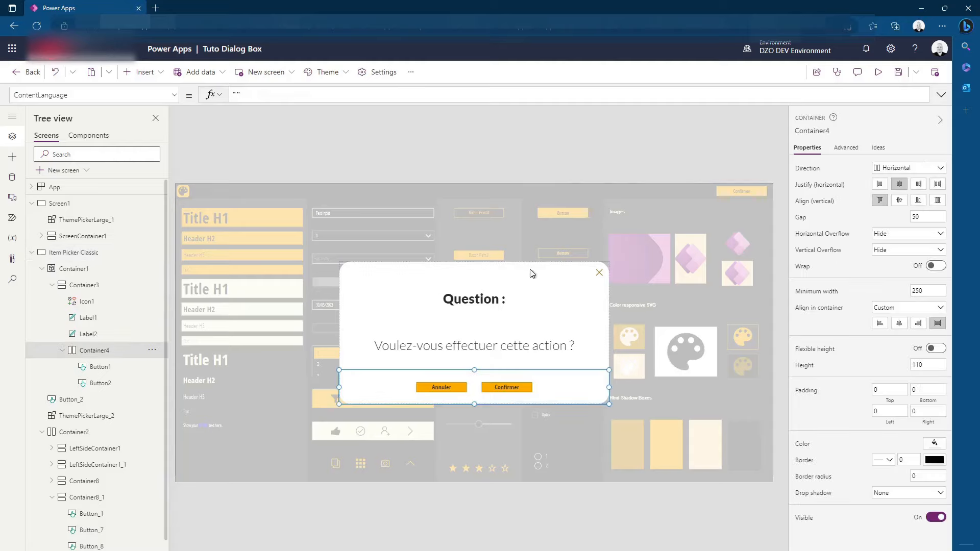
left_click(608, 384)
left_click(898, 440)
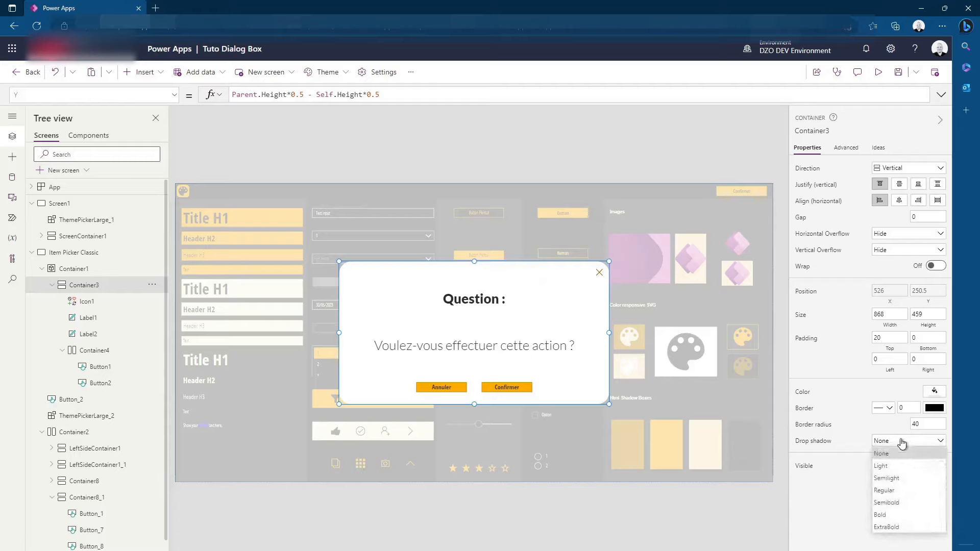
left_click(902, 465)
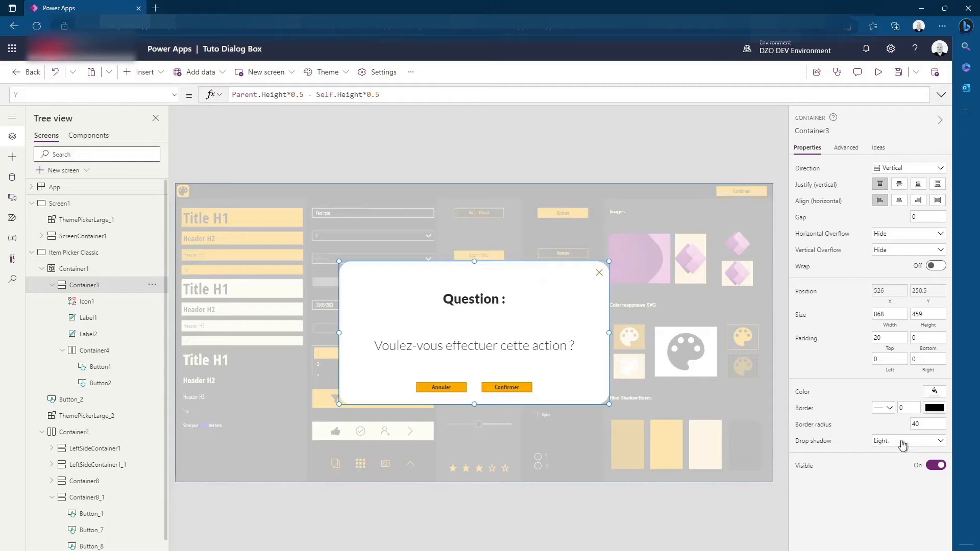
Try the Semibold drop shadow on the white dialog container and check it against the overlay
left_click(897, 444)
left_click(888, 503)
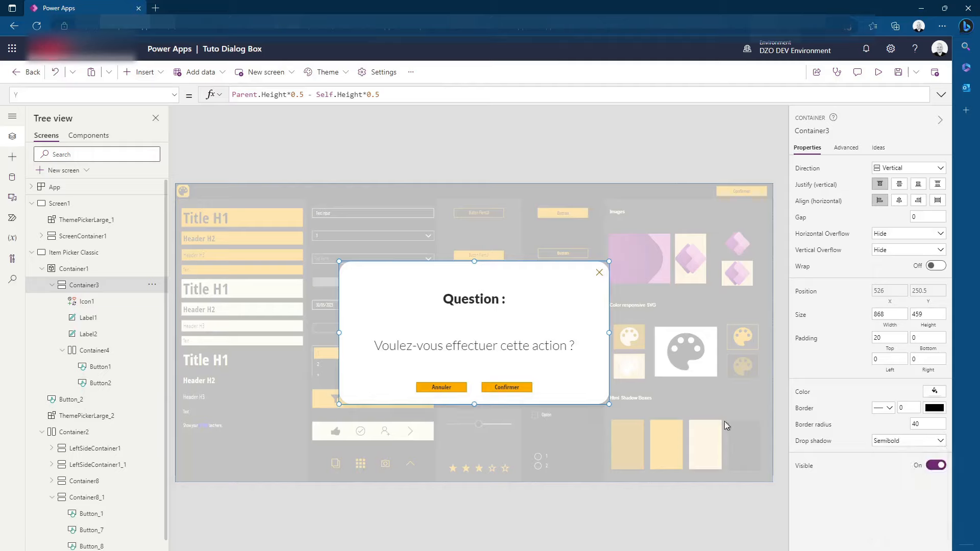
left_click(728, 510)
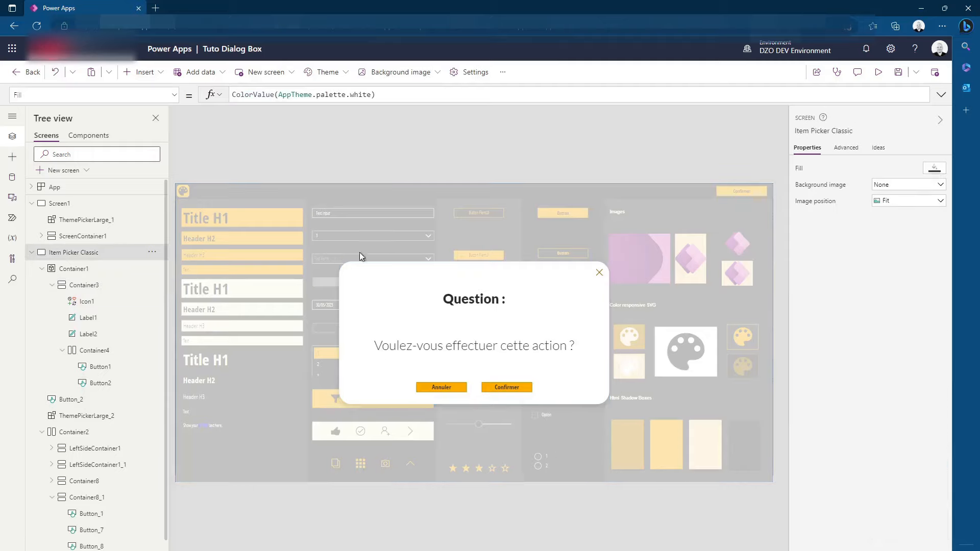
left_click(500, 266)
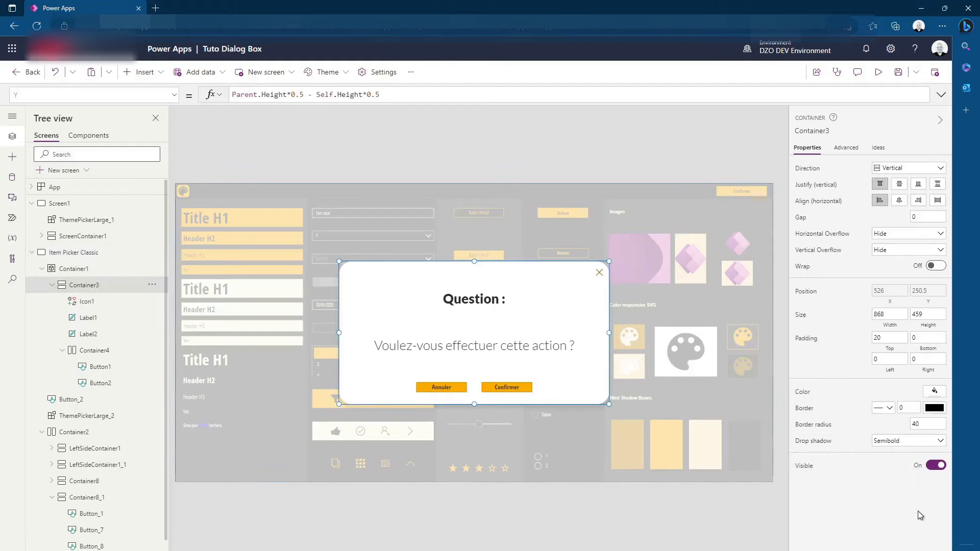
Set the drop shadow of the white dialog container to Bold and check it with the container deselected
left_click(936, 440)
left_click(886, 515)
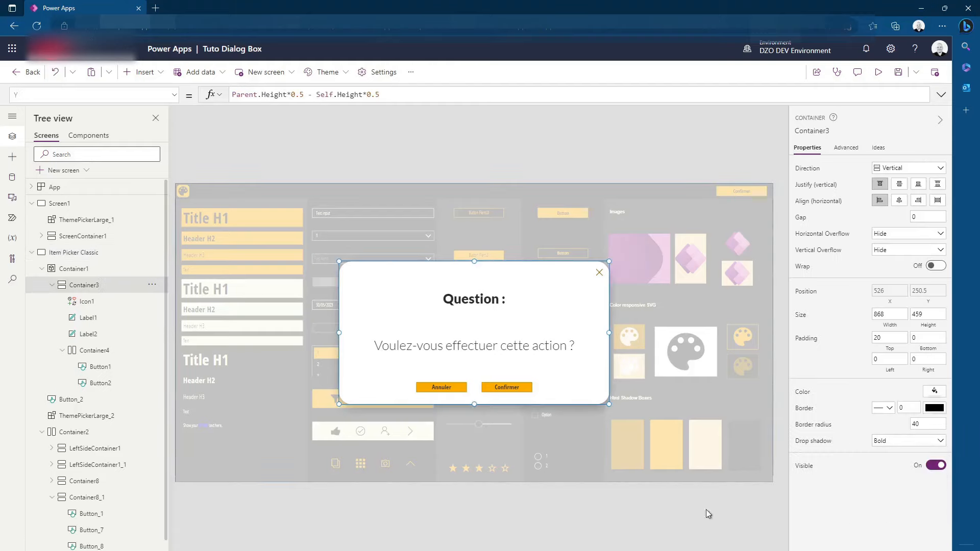
left_click(897, 448)
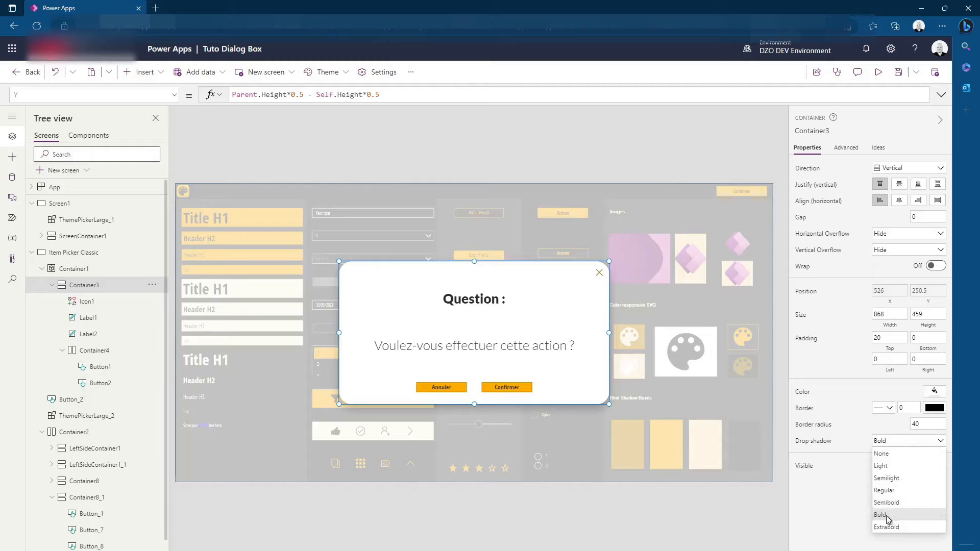
left_click(511, 191)
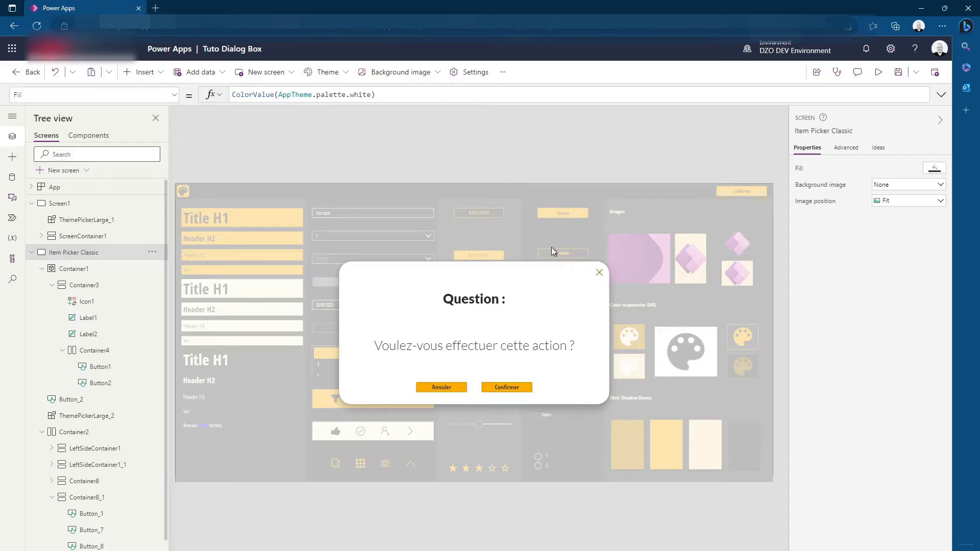
left_click(380, 270)
left_click(446, 135)
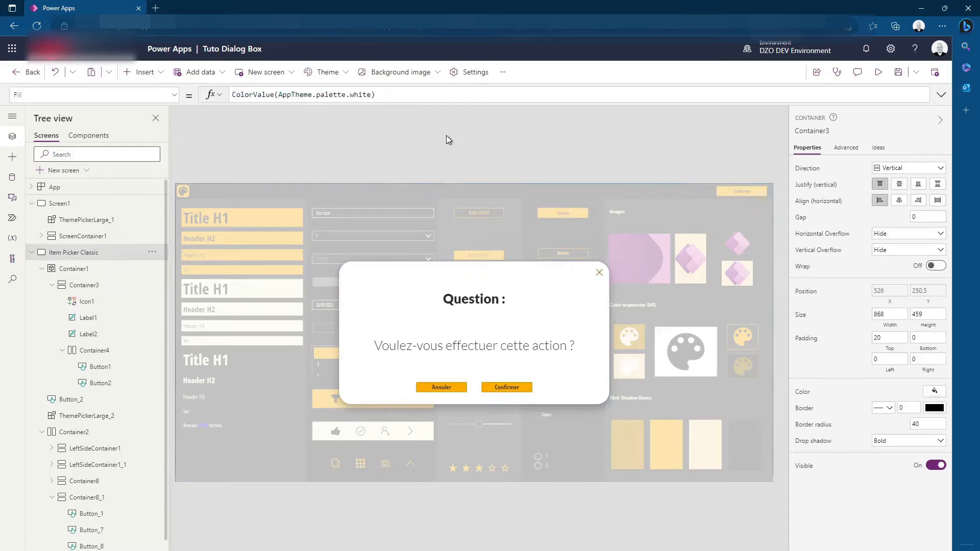
Compare shadow strengths on the white dialog container by switching its drop shadow to Light and back to Bold
left_click(361, 273)
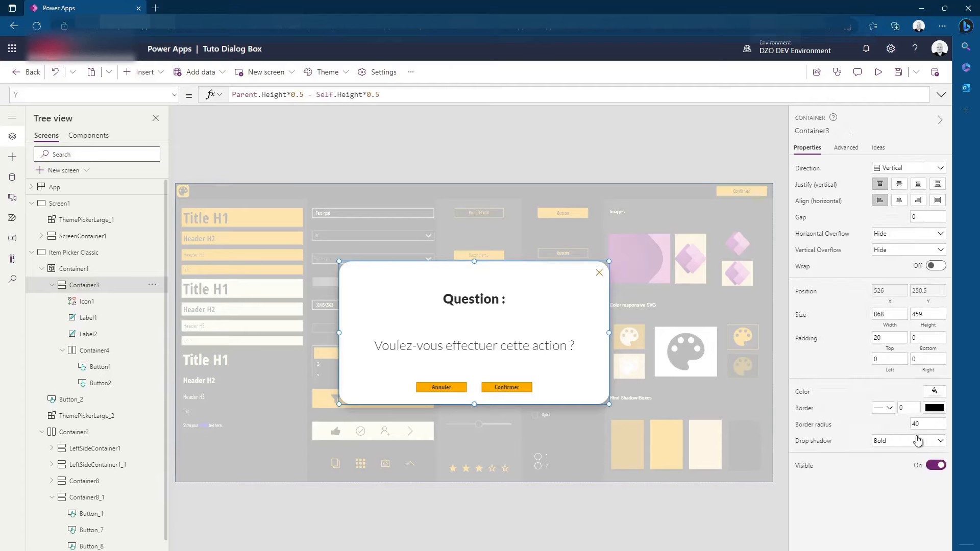
left_click(897, 442)
left_click(882, 465)
left_click(494, 501)
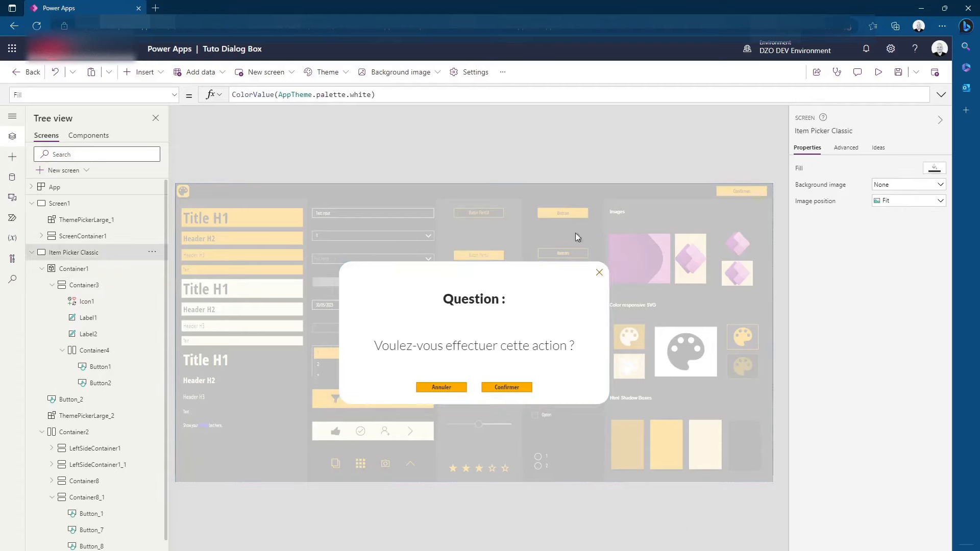
left_click(348, 270)
left_click(883, 442)
left_click(879, 514)
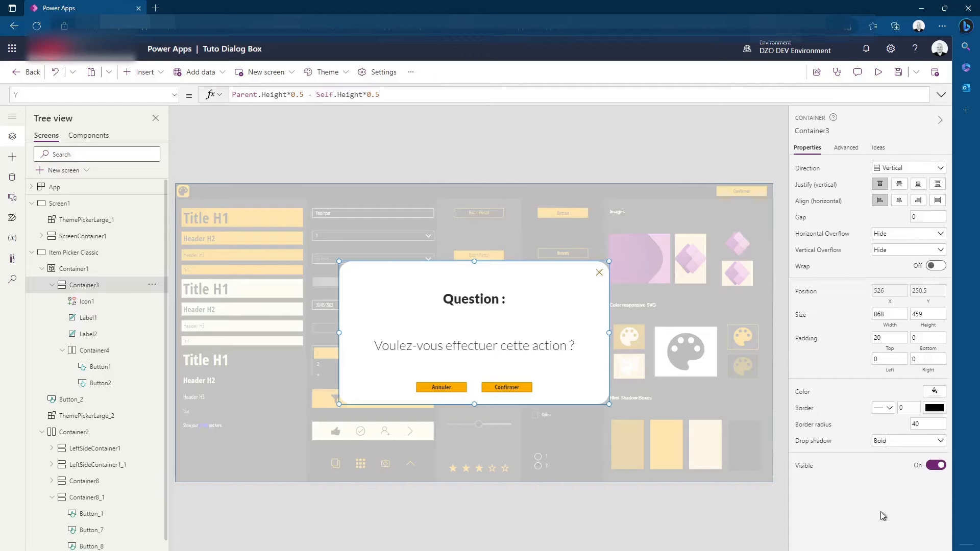
left_click(253, 388)
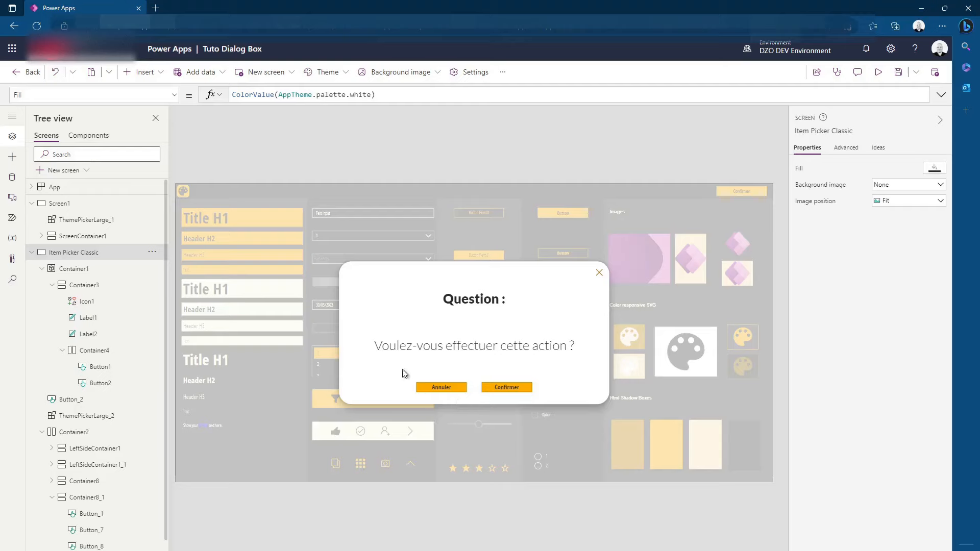
left_click(453, 379)
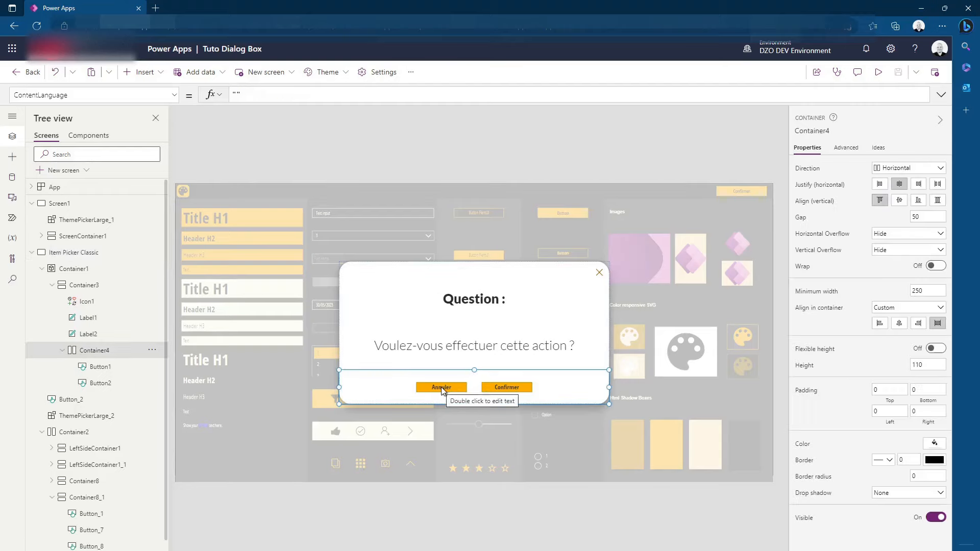
left_click(342, 497)
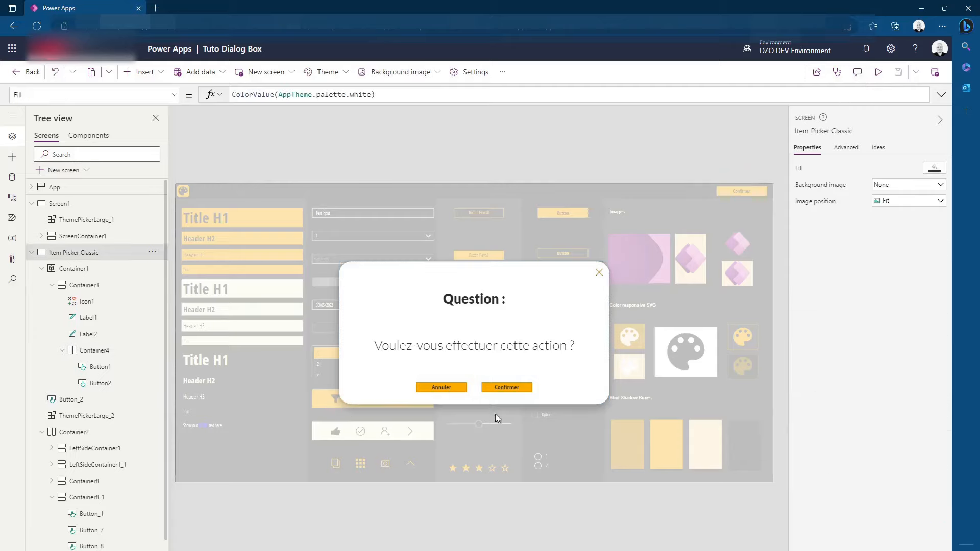
left_click(450, 387)
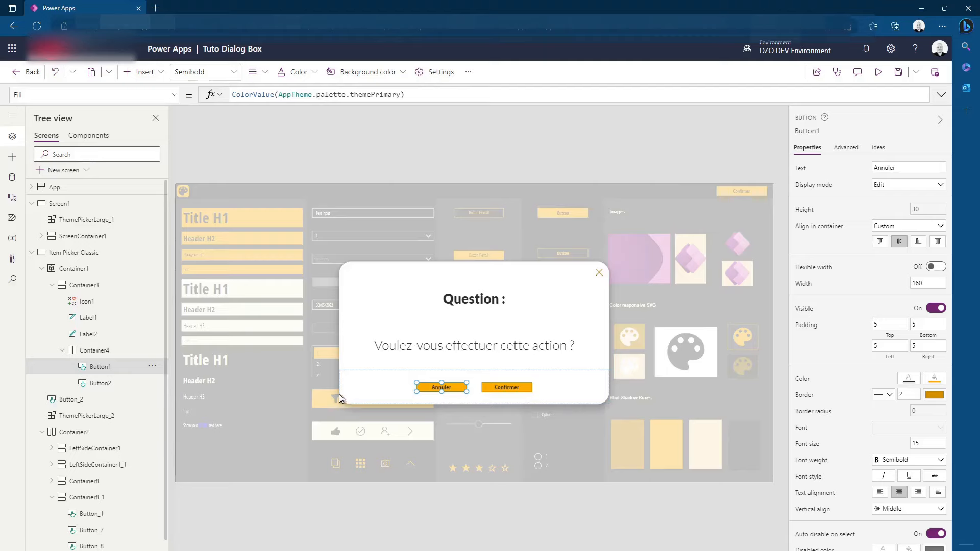
left_click(77, 284)
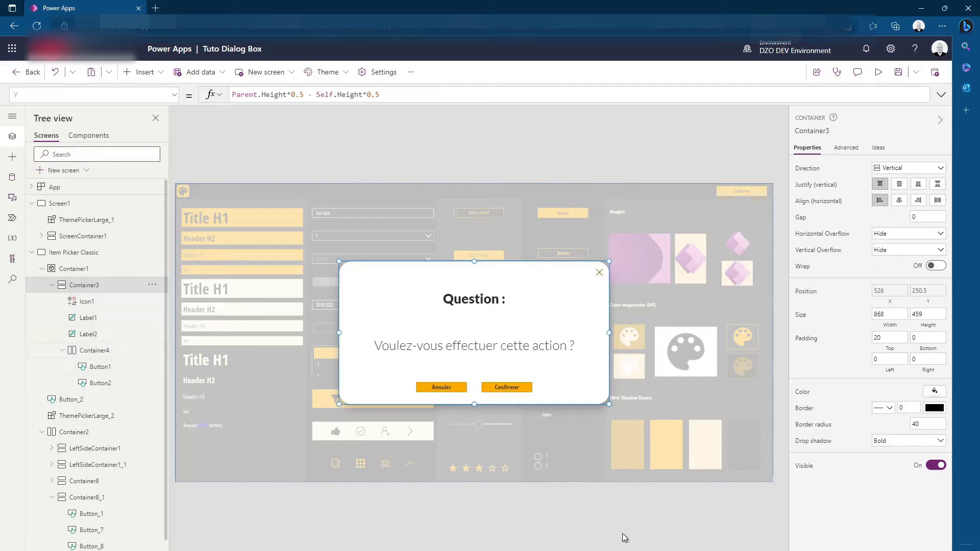
Stretch the Annuler button to the full height of its container and turn on its flexible width
left_click(443, 390)
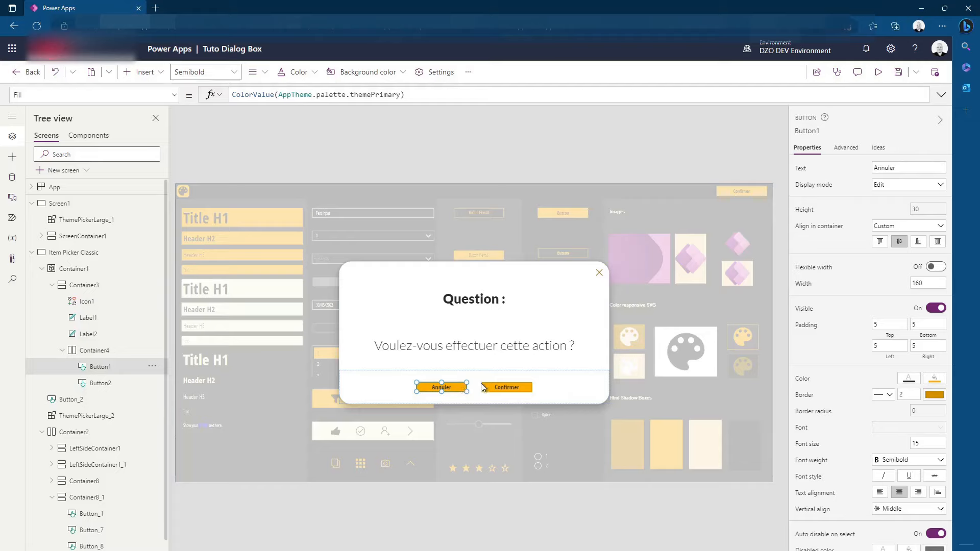
left_click(937, 241)
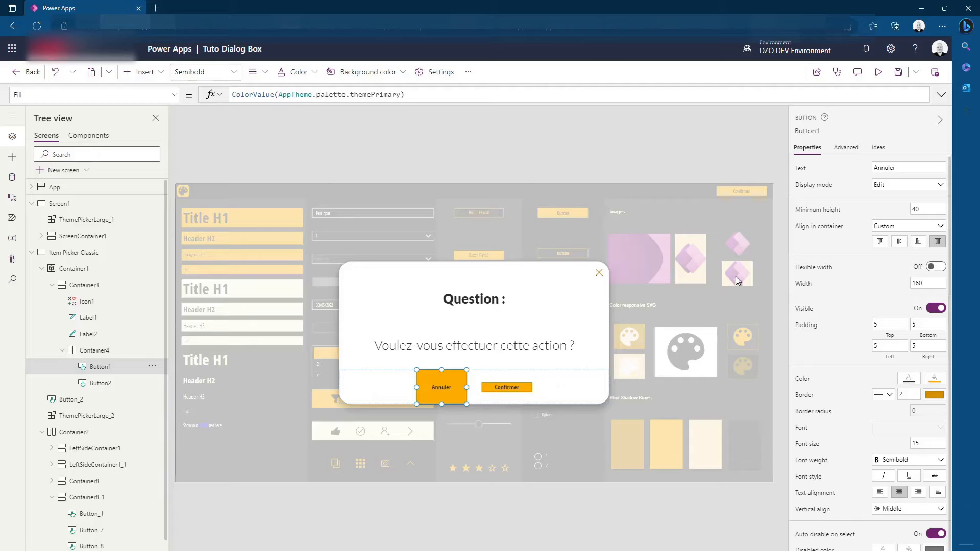
left_click(935, 267)
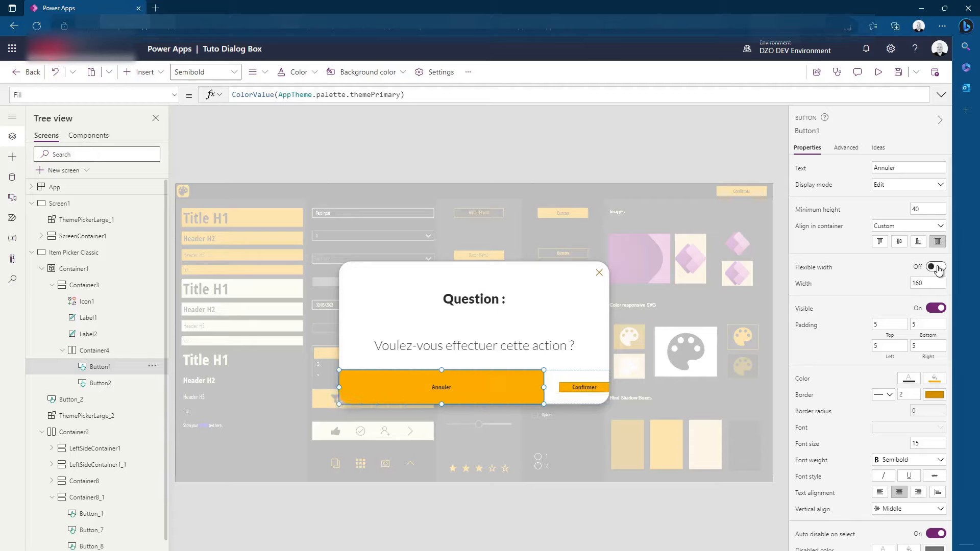
Stretch the Confirmer button to its container's full height with flexible width on and a minimum height of 0
left_click(585, 390)
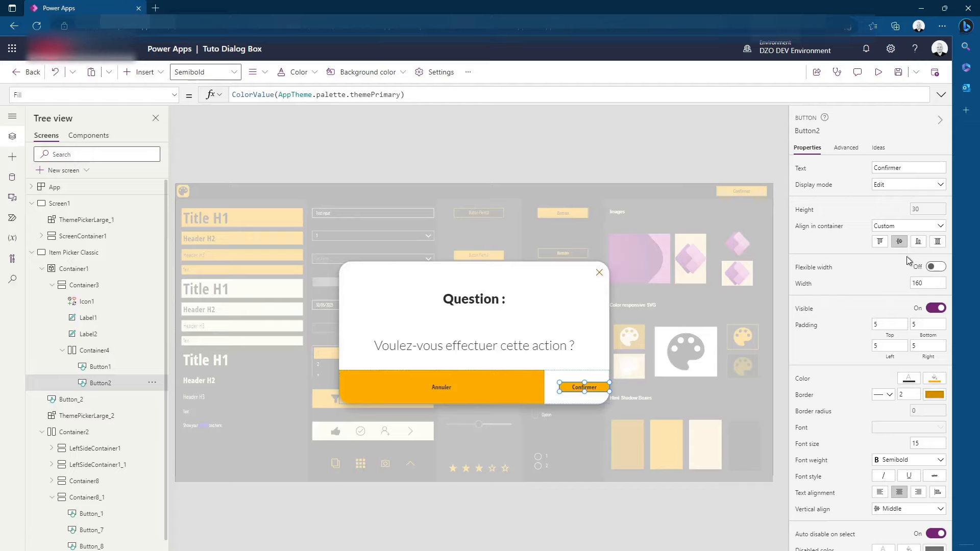
left_click(934, 265)
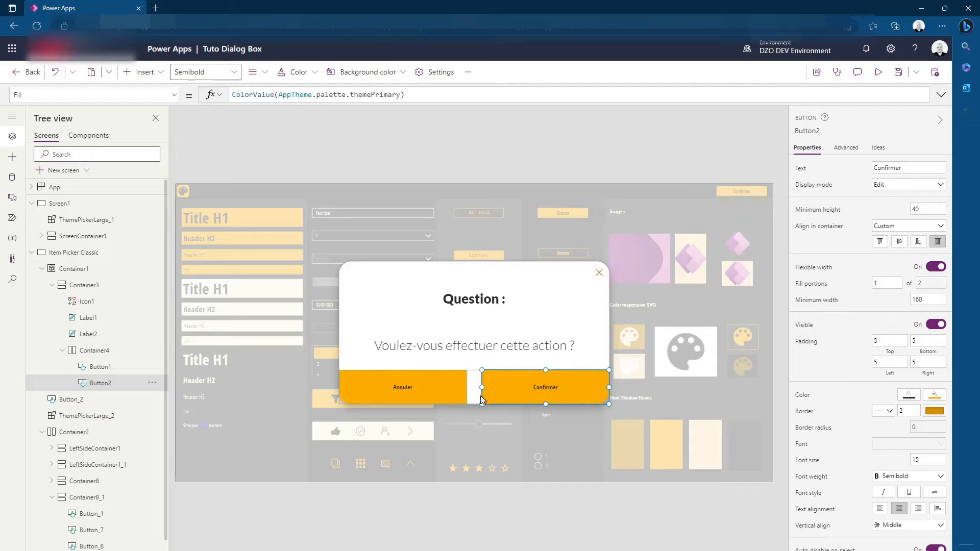
left_click(923, 208)
left_click(516, 520)
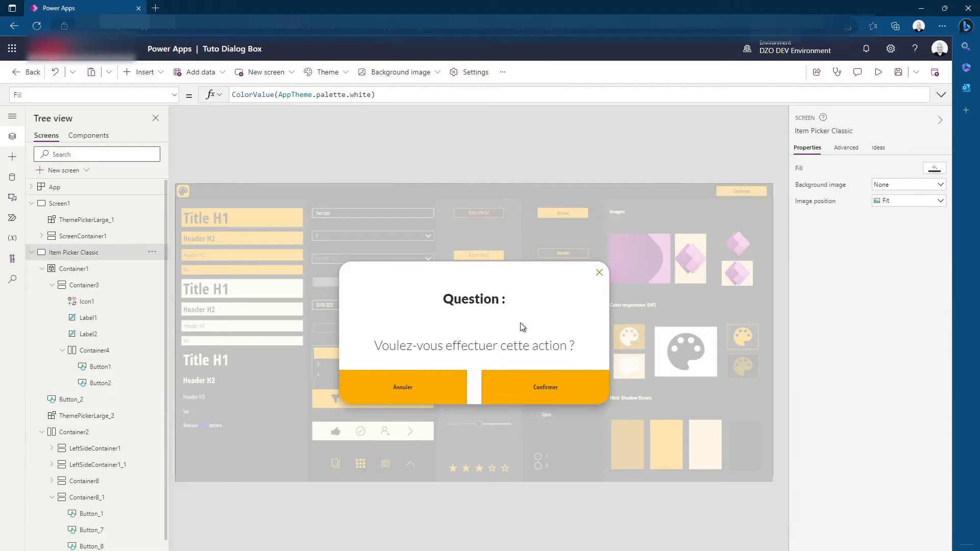
Set the gap of the horizontal container holding the Annuler and Confirmer buttons to 0
left_click(477, 388)
left_click(503, 403)
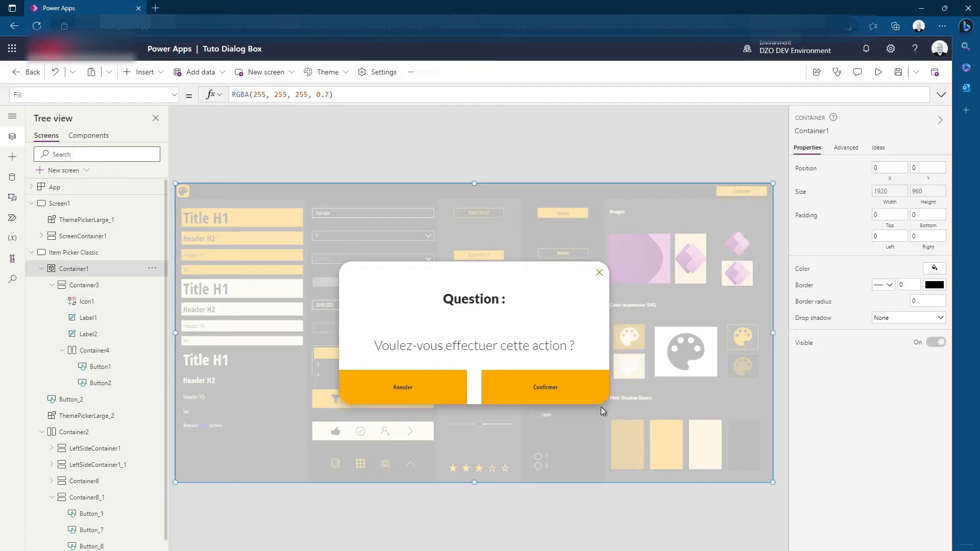
left_click(485, 388)
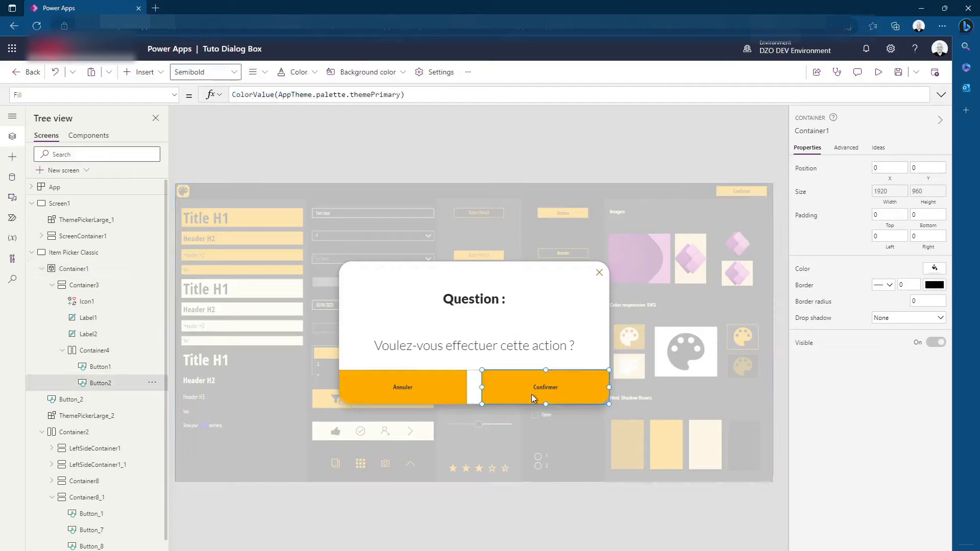
left_click(474, 389)
left_click(919, 216)
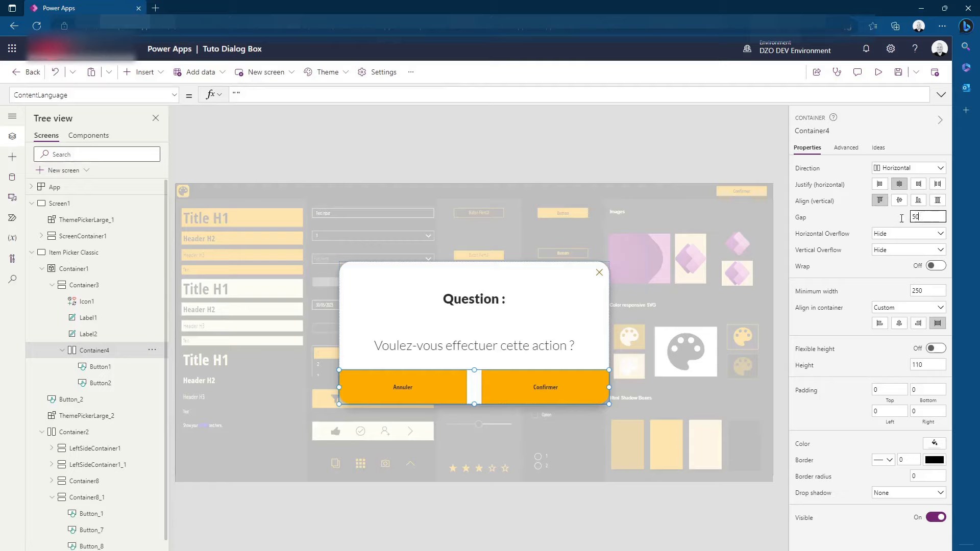
key("BackSpace")
key("BackSpace")
type("0")
key("Return")
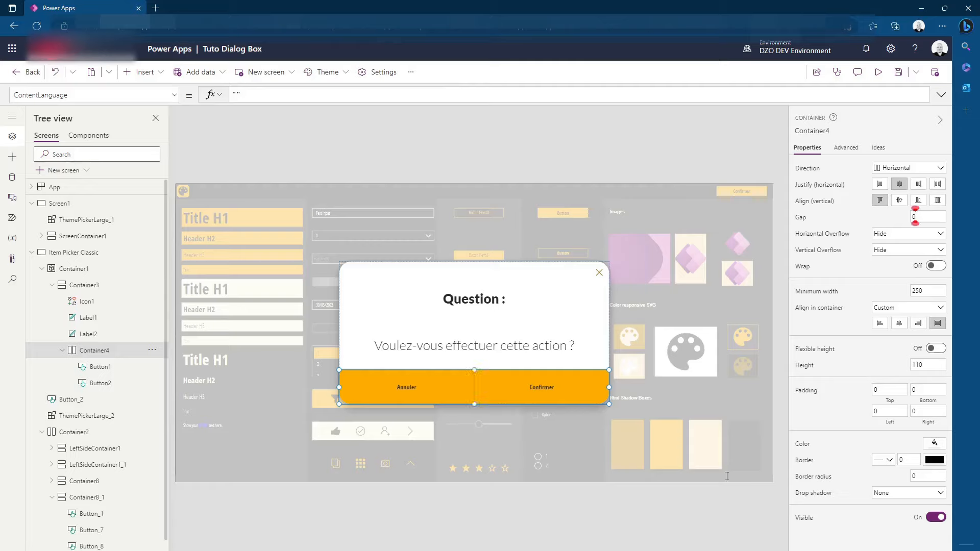
left_click(550, 546)
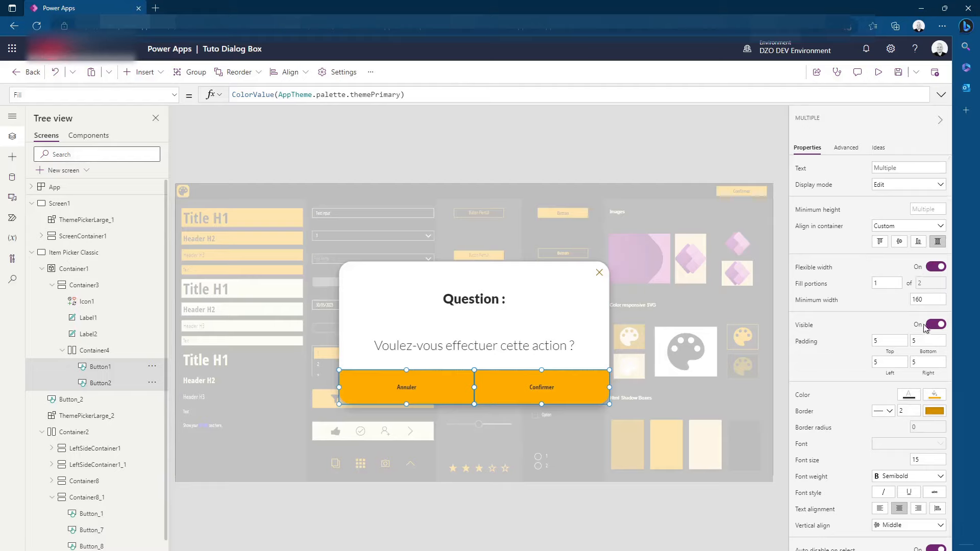
Set the font size of both the Annuler and Confirmer buttons to 21
left_click(918, 459)
type("21")
left_click(567, 507)
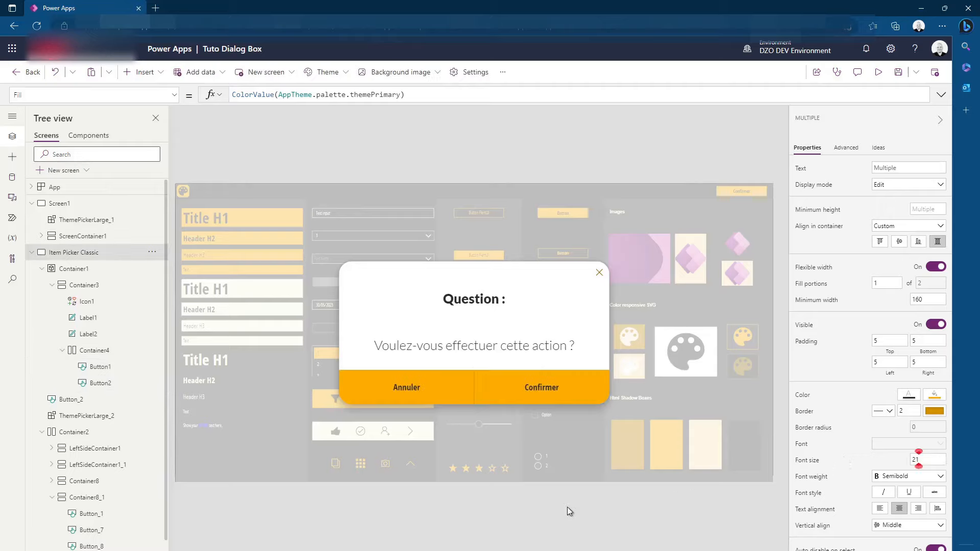
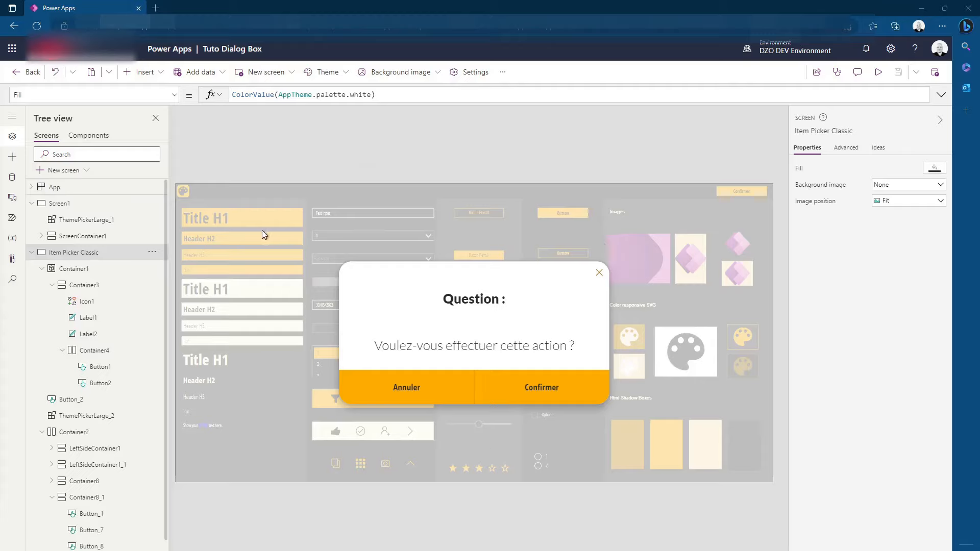
Insert an HTML text control into the overlay container Container1
left_click(90, 268)
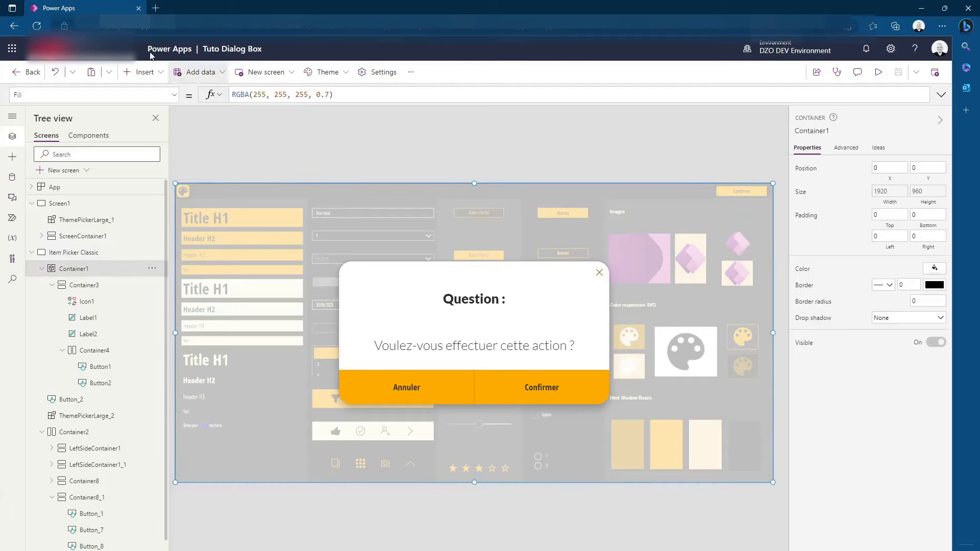
left_click(145, 72)
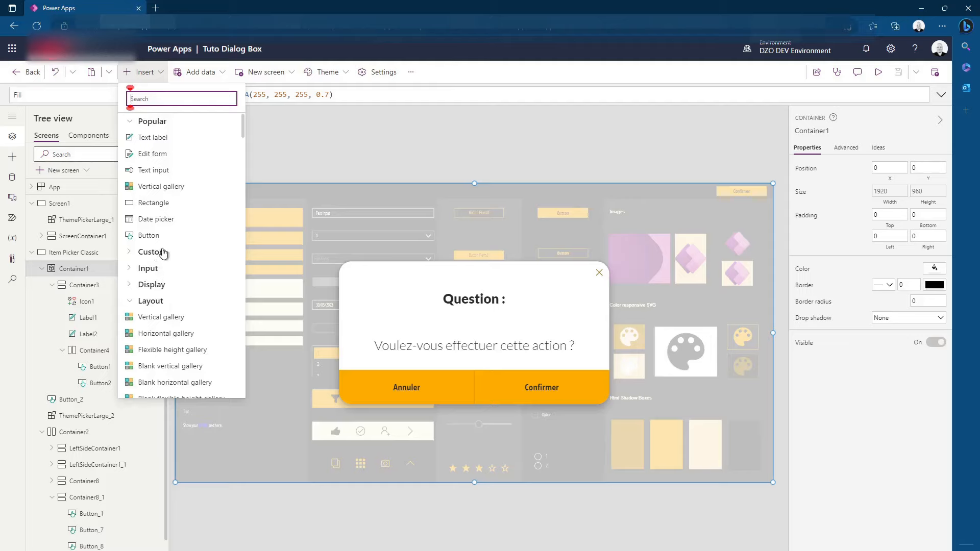
left_click(152, 285)
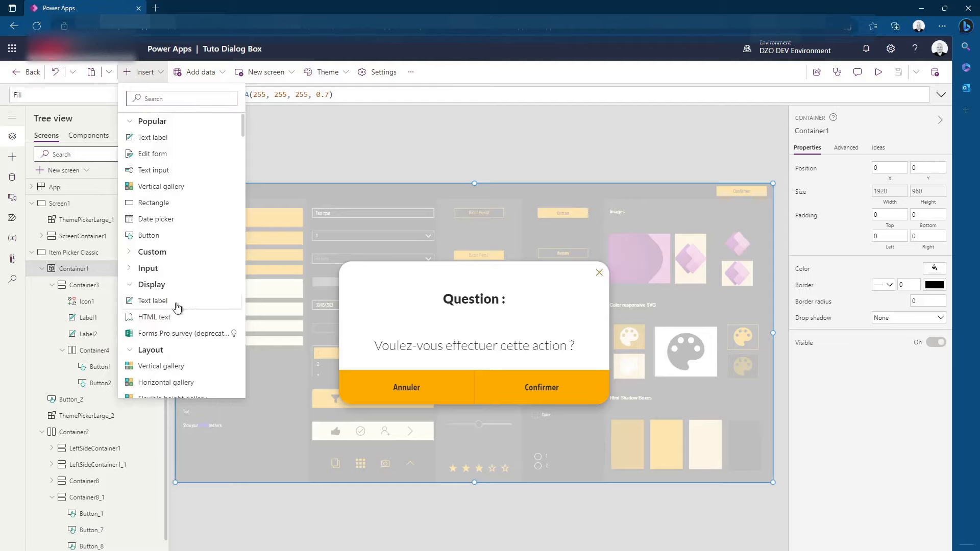
scroll(150, 301, "down", 4)
scroll(163, 256, "up", 3)
left_click(156, 232)
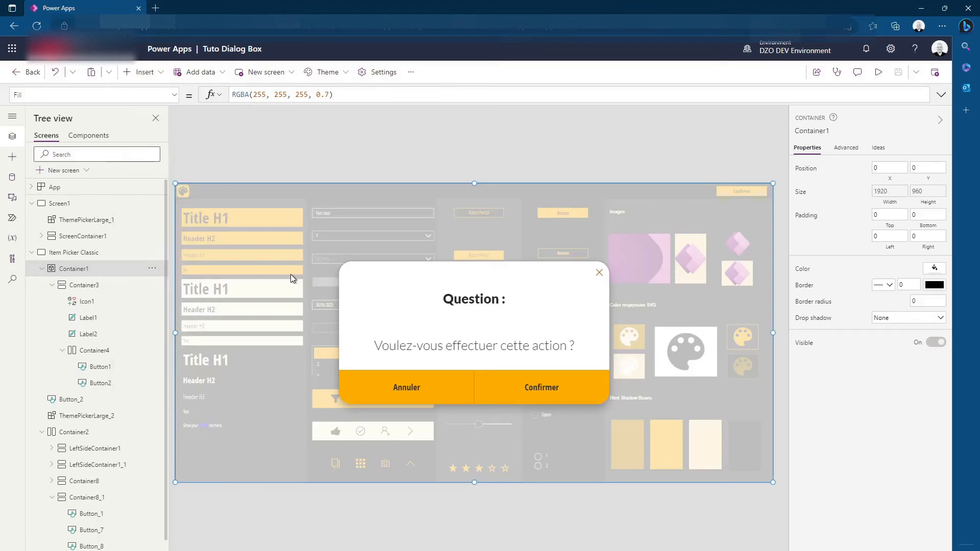
left_click_drag(229, 201, 225, 201)
Reuse the overlay container's size formulas for the HTML text control: width Parent.Width and height Parent.Height
left_click(257, 235)
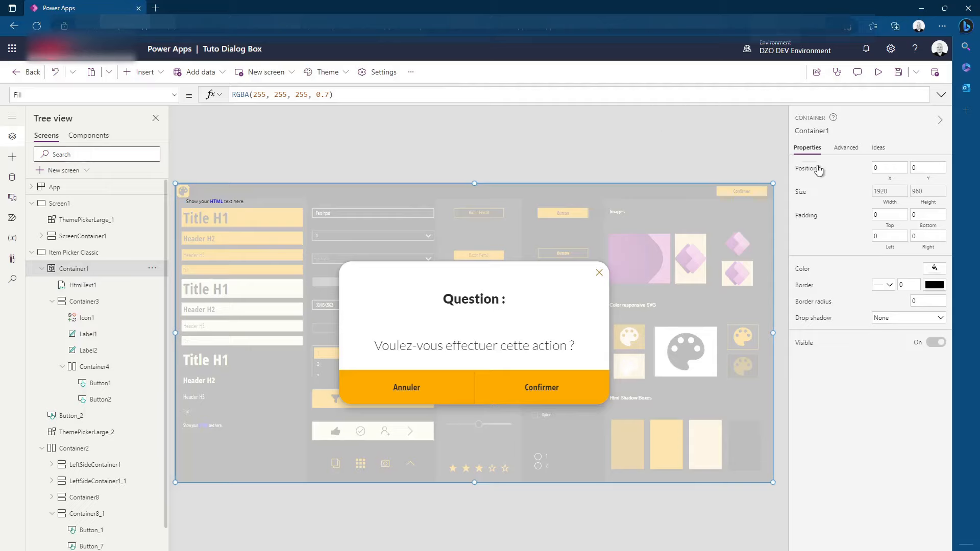
left_click(890, 203)
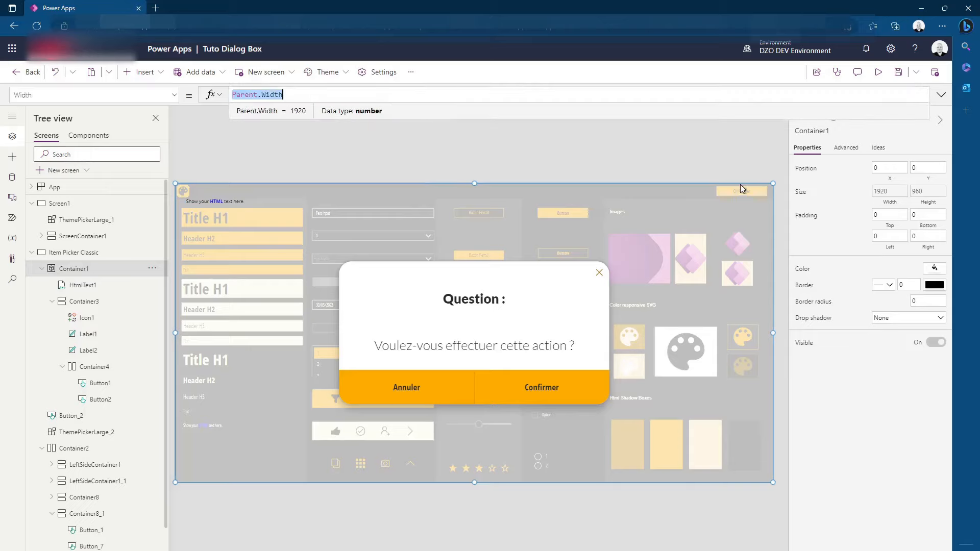
left_click(942, 203)
key("super+c")
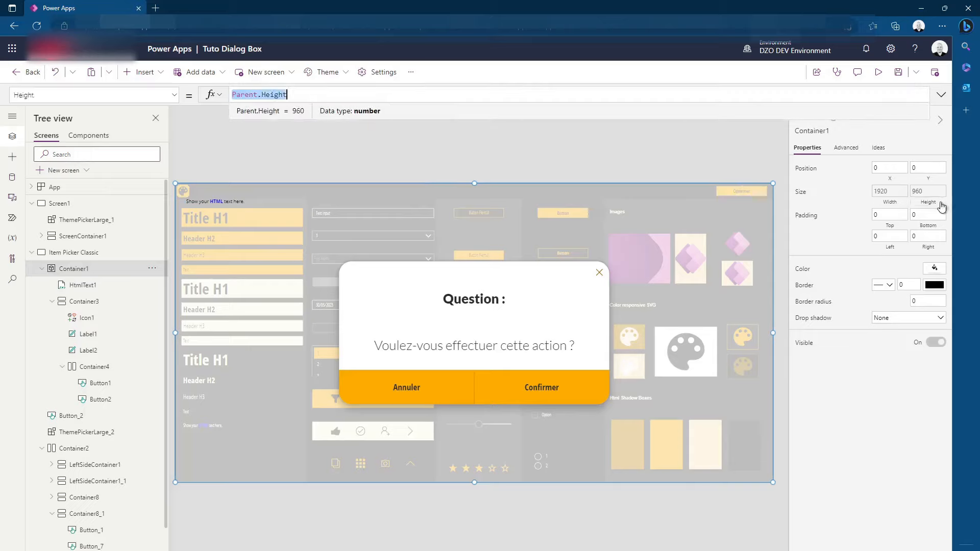
left_click(227, 202)
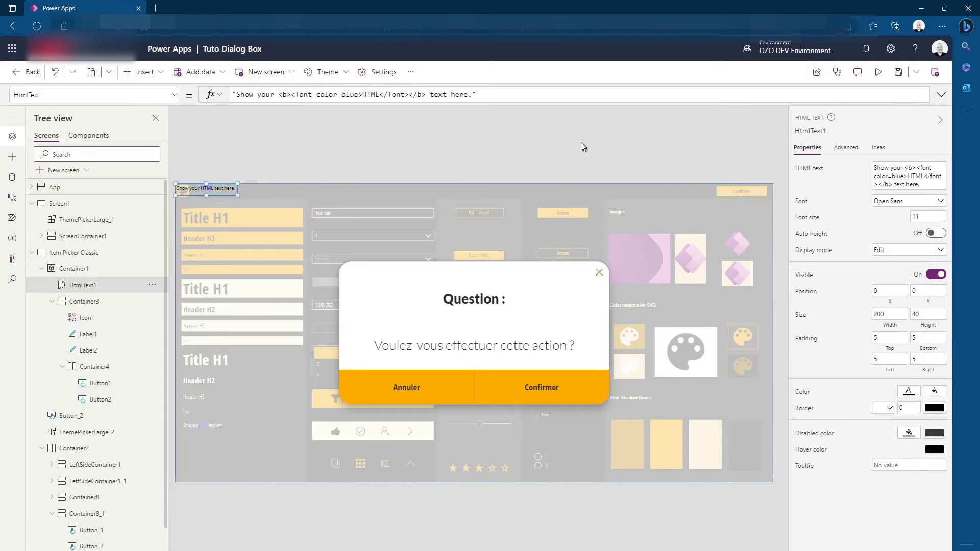
left_click(888, 330)
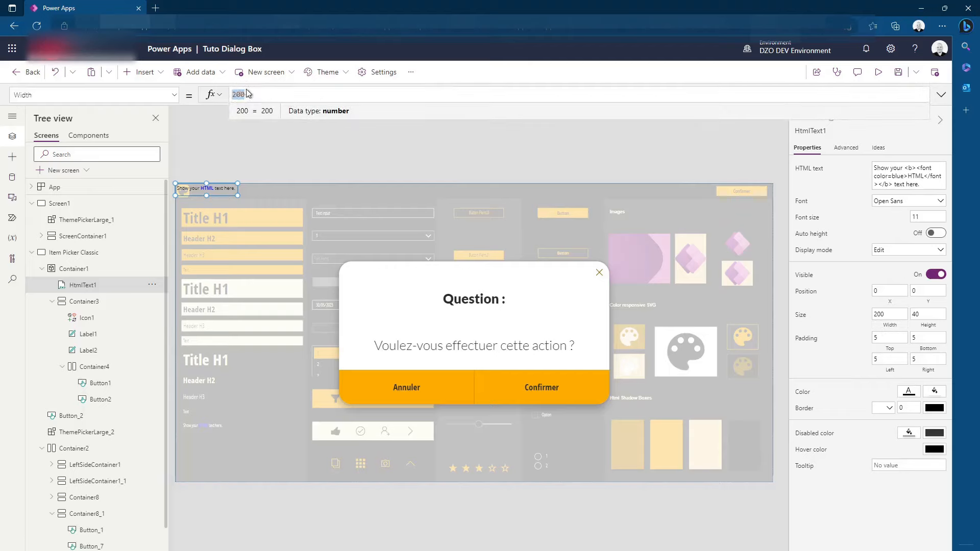
key("super+v")
left_click(293, 223)
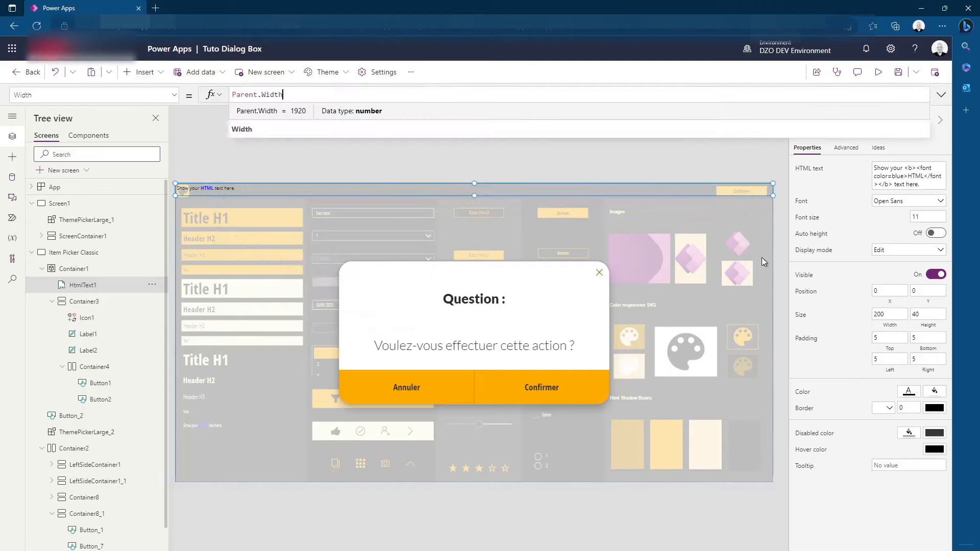
left_click(928, 331)
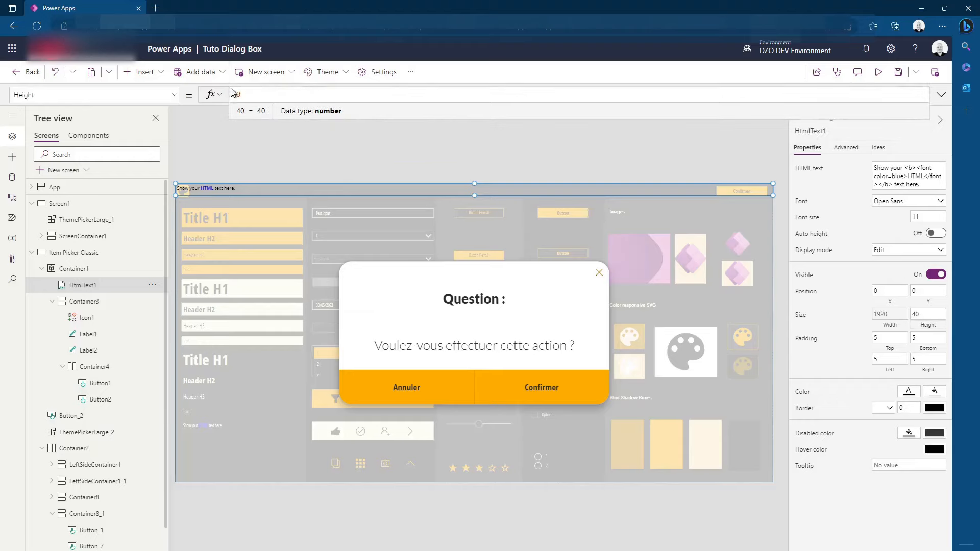
key("super+v")
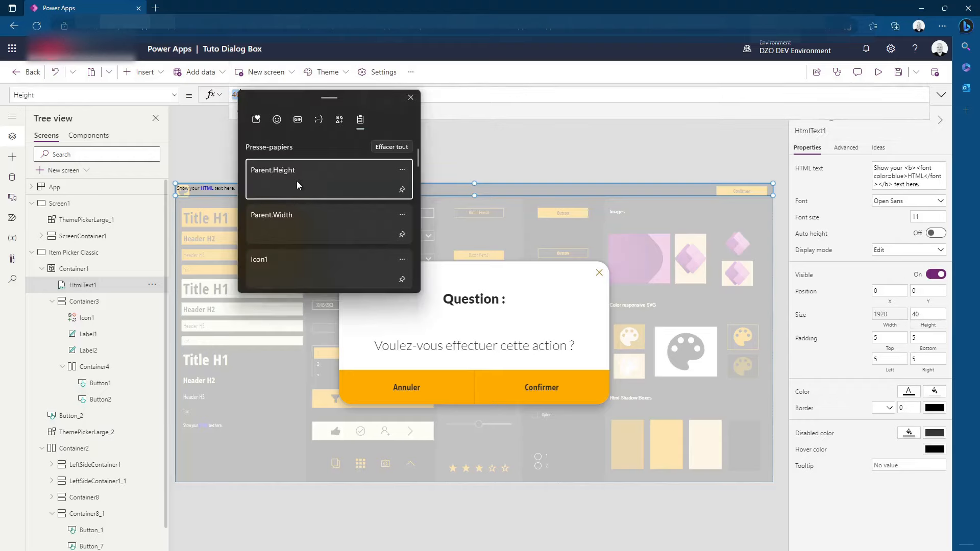
left_click(297, 183)
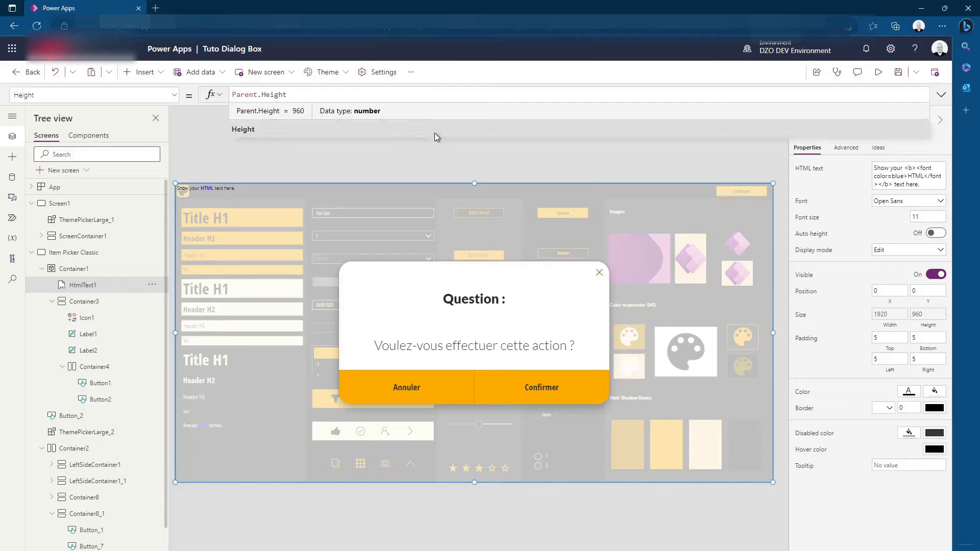
Make the overlay container Container1 fully transparent by setting its fill to RGBA(255, 255, 255, 0)
left_click(108, 275)
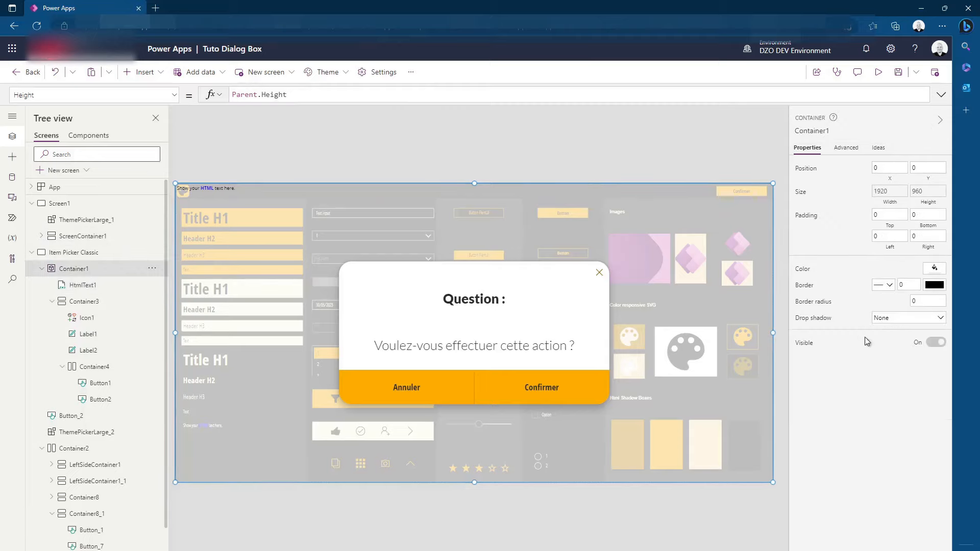
left_click(803, 268)
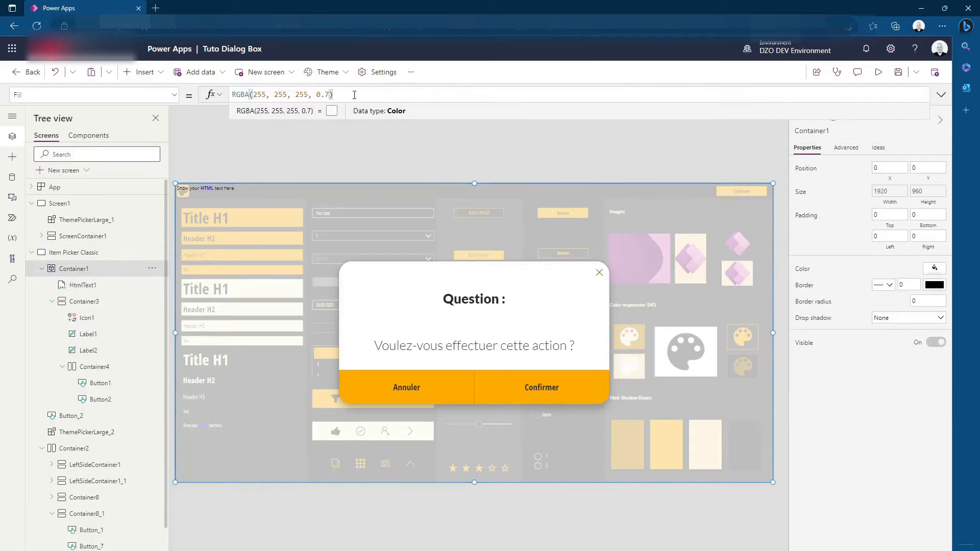
double_click(324, 95)
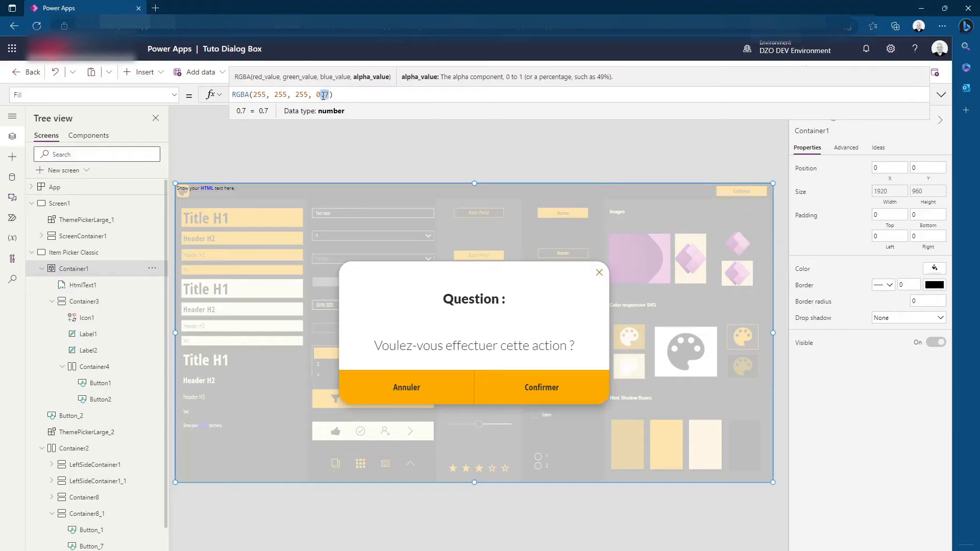
type("0")
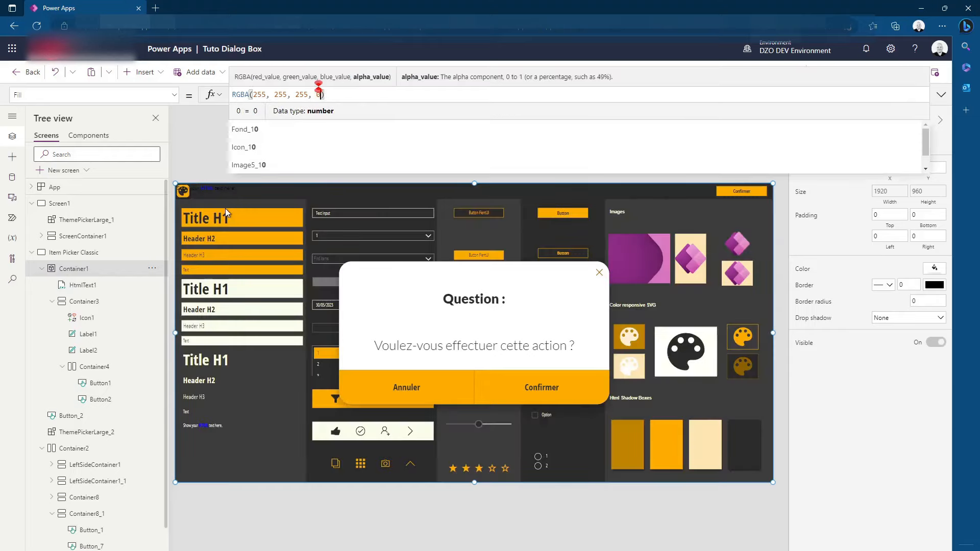
Set the HTML text to "<div style='margin:0px;width:" & Self.Width & "px;height:" & Self.Height -1& "px;background-color:#00000010; backdrop-filter:blur(5px) '> </div> "
left_click(212, 224)
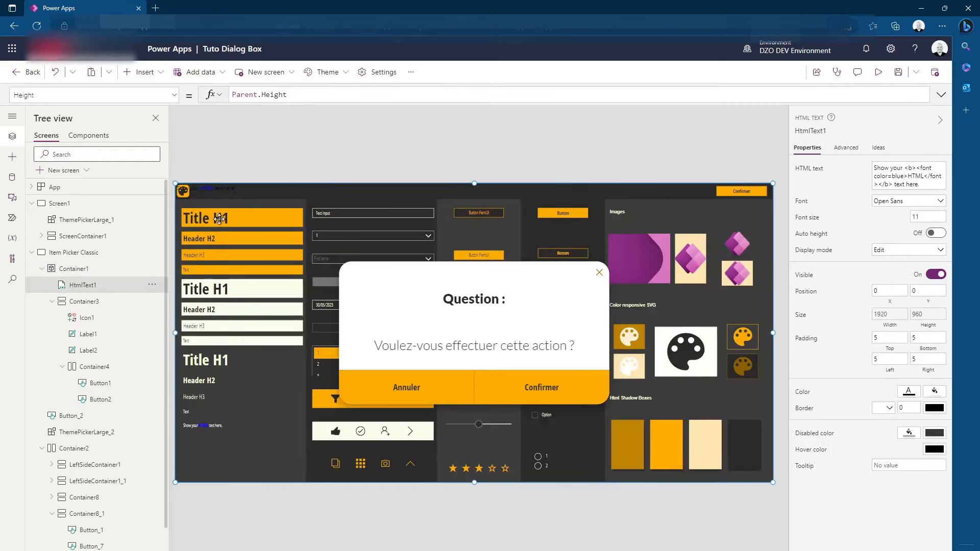
left_click(816, 172)
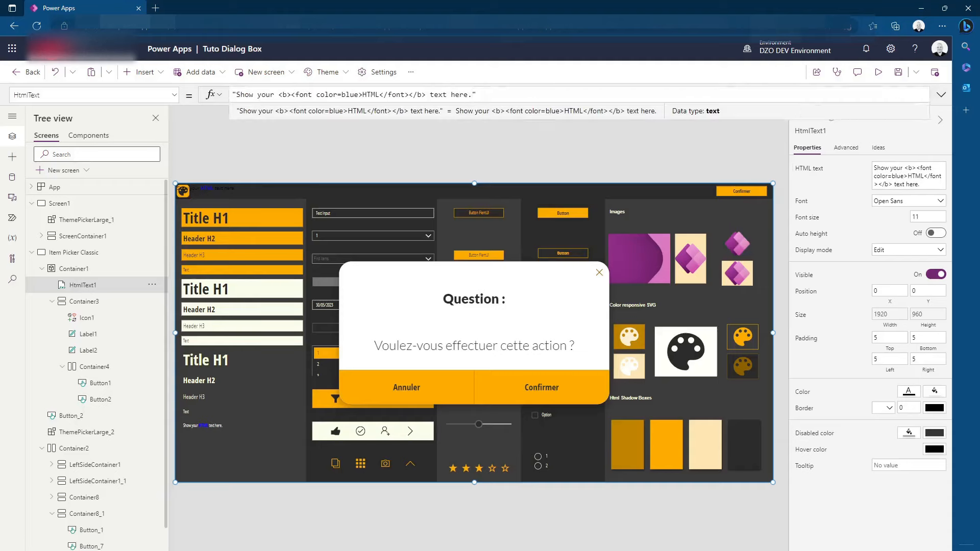
left_click(472, 94)
key("ctrl+a")
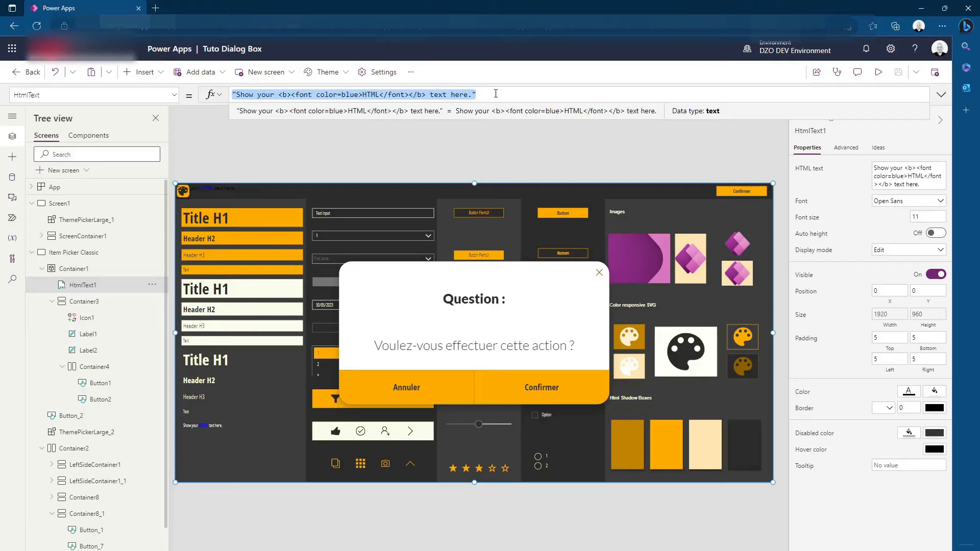
type("\"<div style='margin:0px;width:\" & Self.Width & \"px;height:\" & Self.Height -1& \"px;background-color:#00000010; backdrop-filter:blur(5px) '> </div> \"")
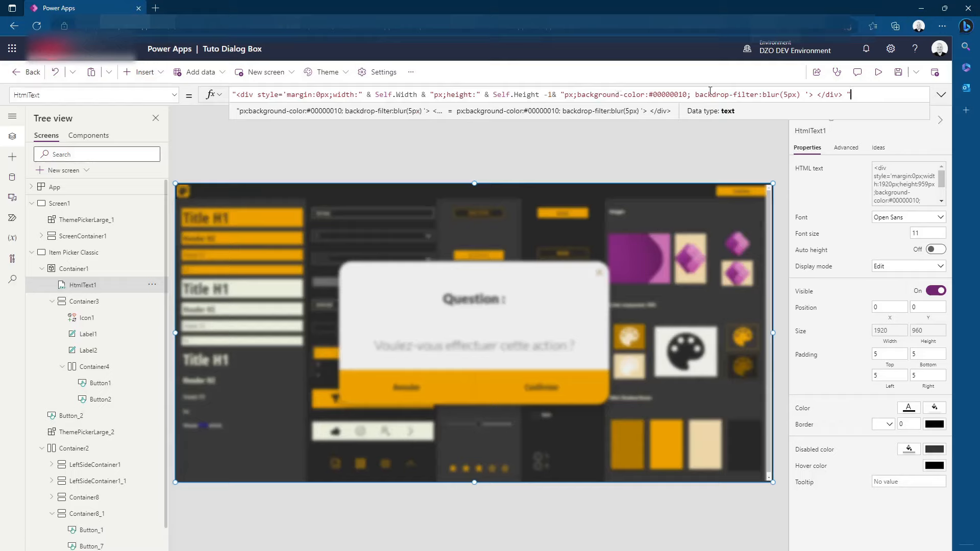
Try backdrop-filter blur values of 10px, 100px and 1px in the HTML text formula and restore 5px
left_click_drag(695, 95, 800, 94)
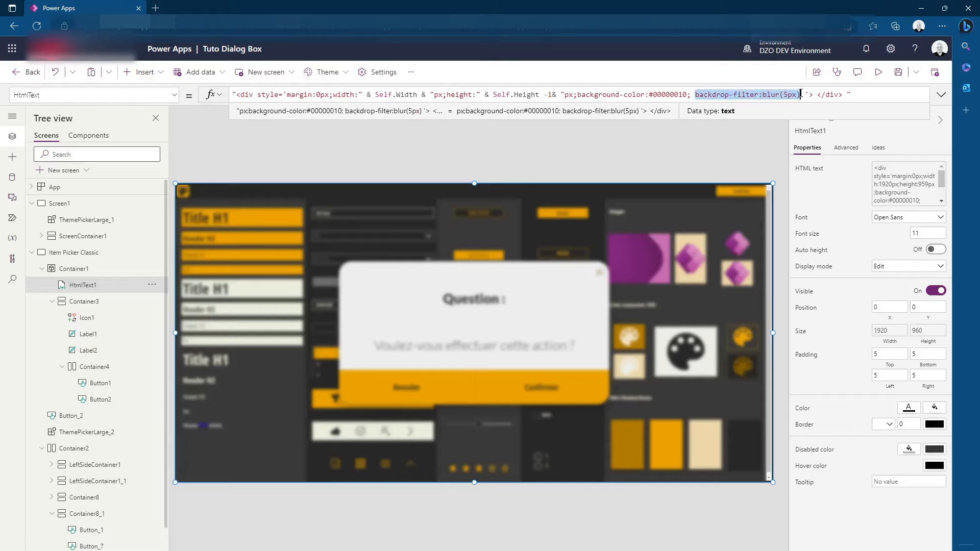
left_click(783, 95)
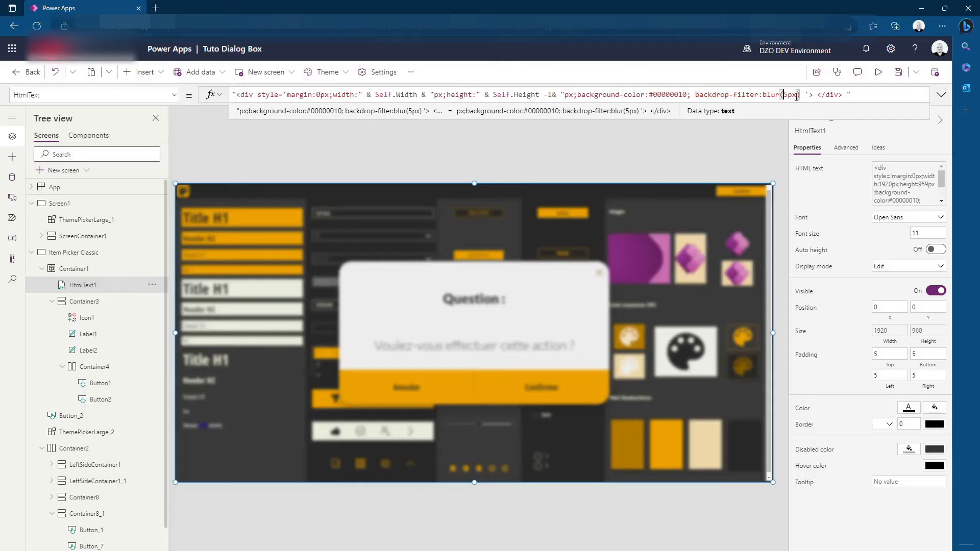
key("Delete")
type("10")
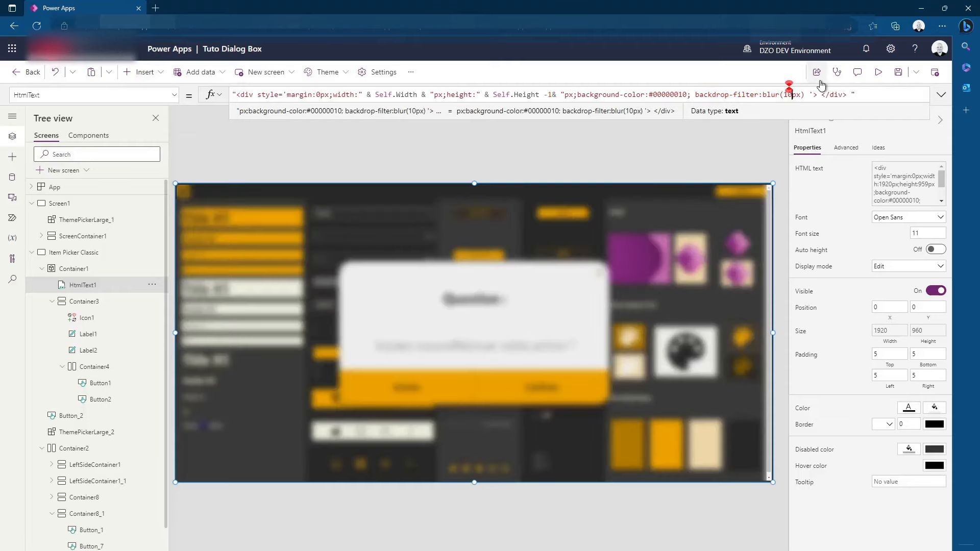
type("0")
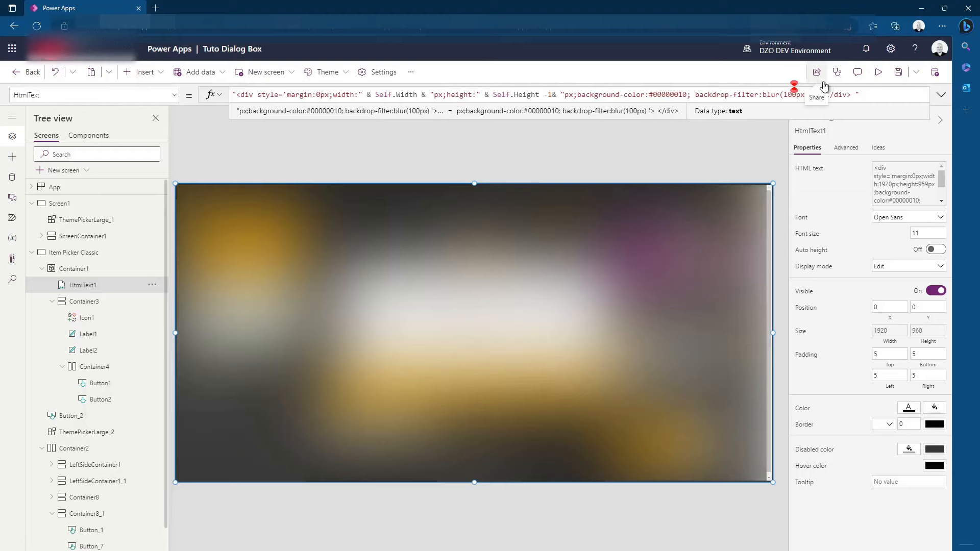
key("BackSpace")
key("BackSpace")
key("BackSpace")
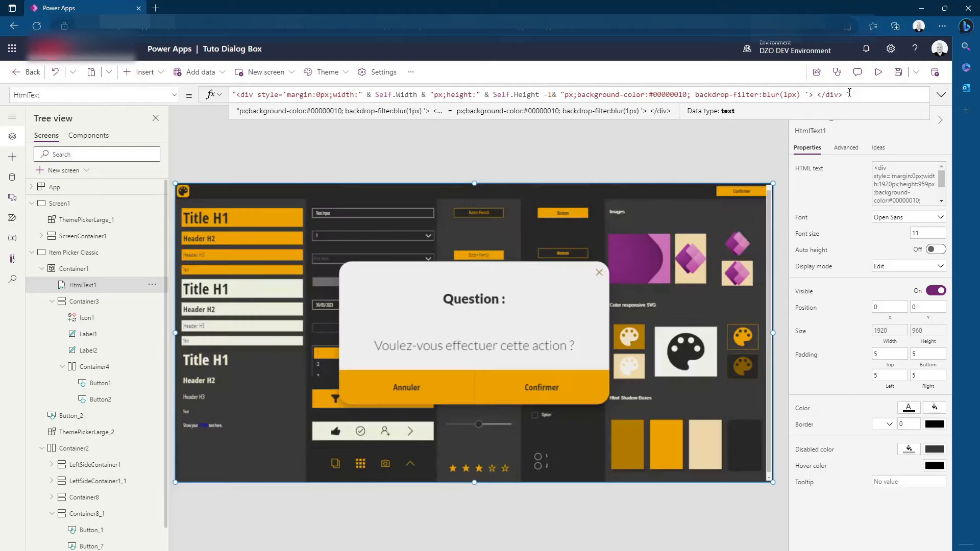
type("5")
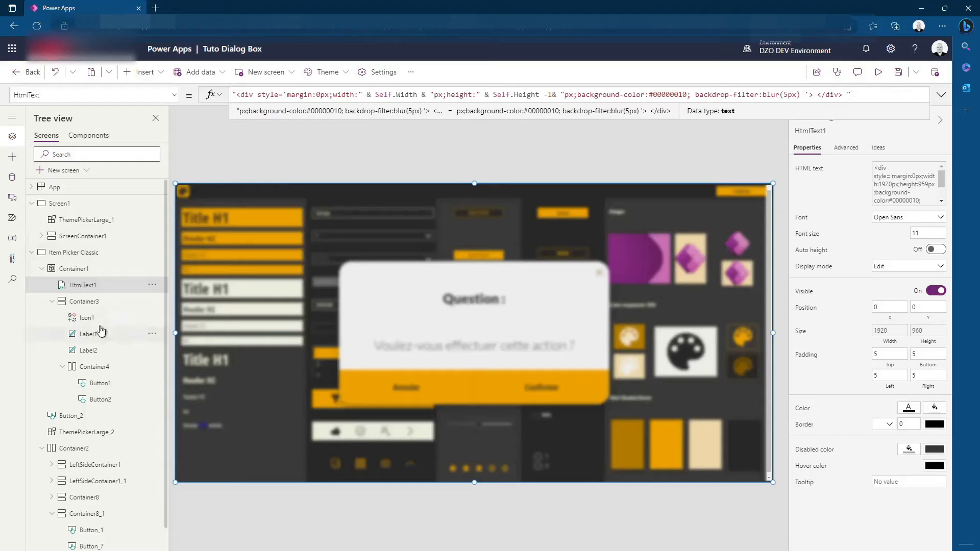
Send the HTML text control to the back within the overlay container, behind the dialog
left_click(152, 284)
mouse_move(195, 394)
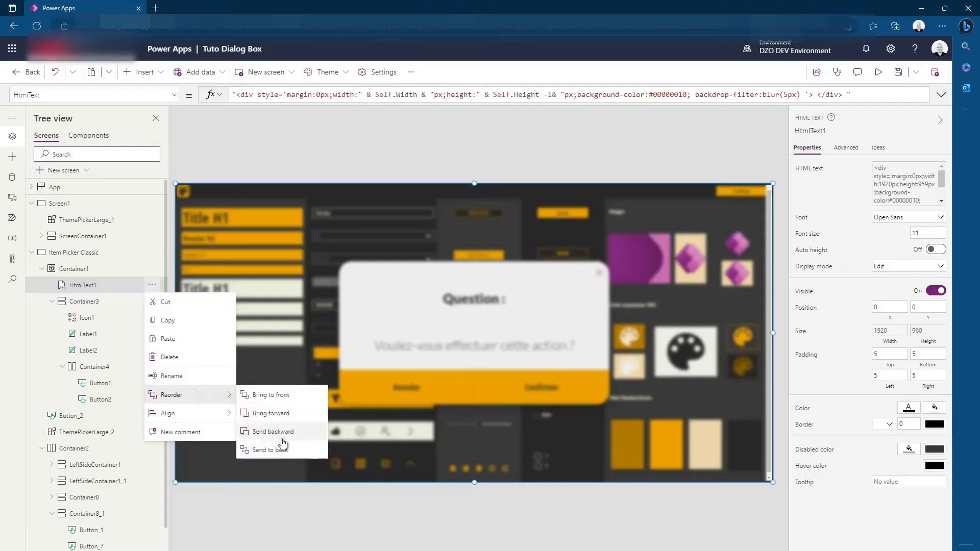
left_click(270, 453)
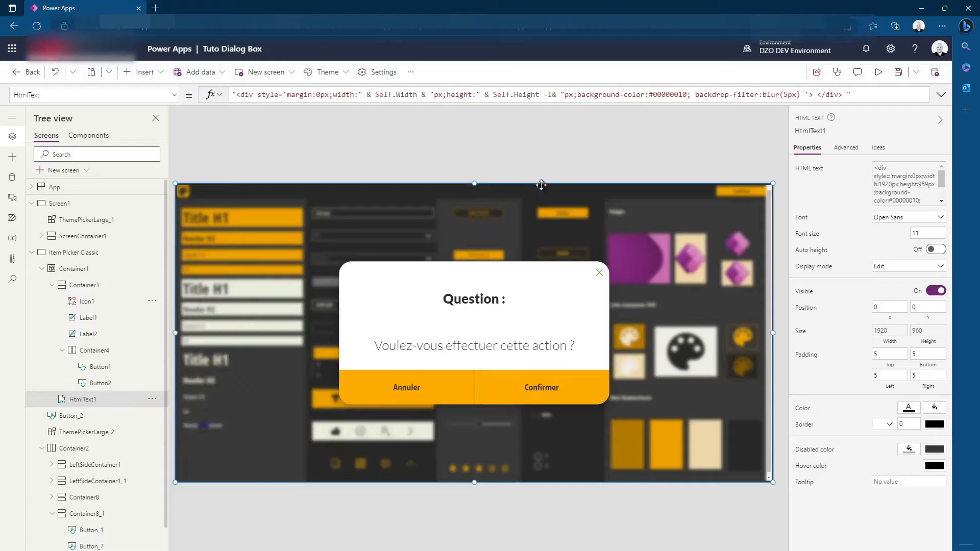
left_click(541, 151)
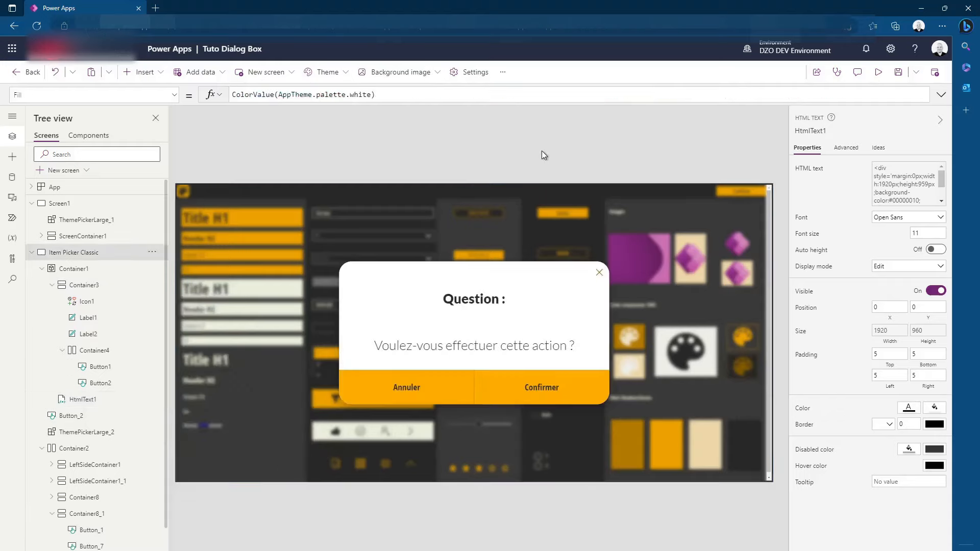
left_click(427, 393, "alt")
left_click(744, 196, "alt")
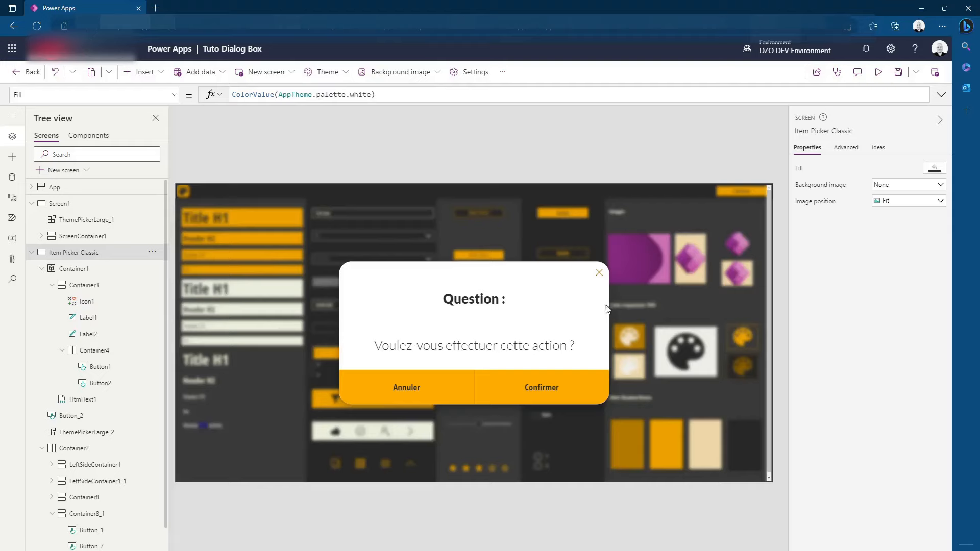
Set the top and bottom padding of the blur HTML text control to 0
left_click(661, 390)
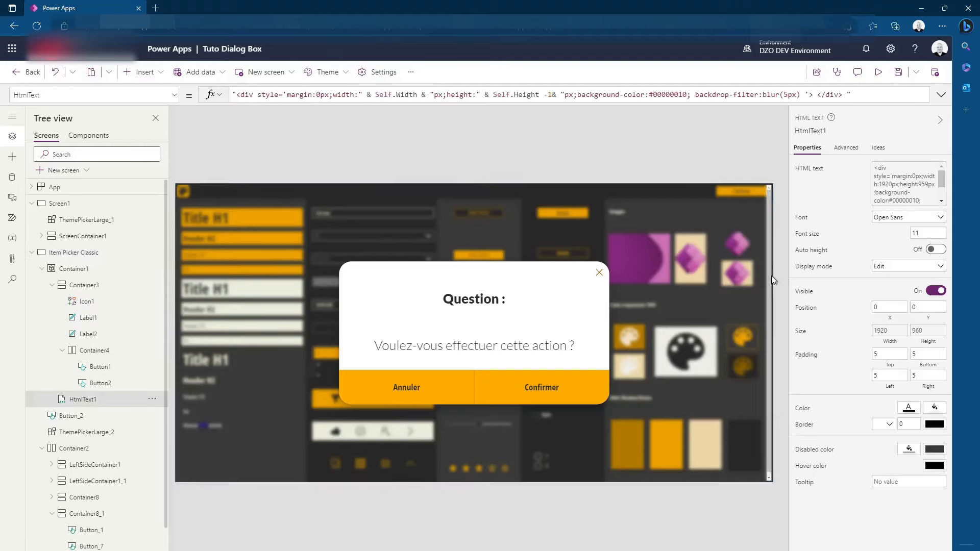
left_click_drag(781, 219, 778, 219)
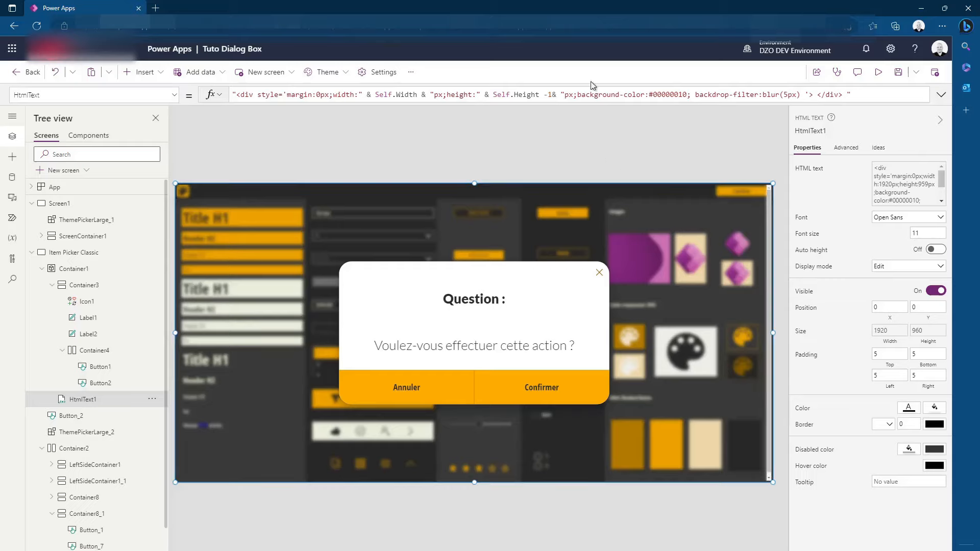
left_click(890, 355)
key("BackSpace")
type("0")
double_click(894, 353)
type("0")
key("Tab")
type("0")
Set the left and right padding of the blur HTML text control to 0
double_click(891, 376)
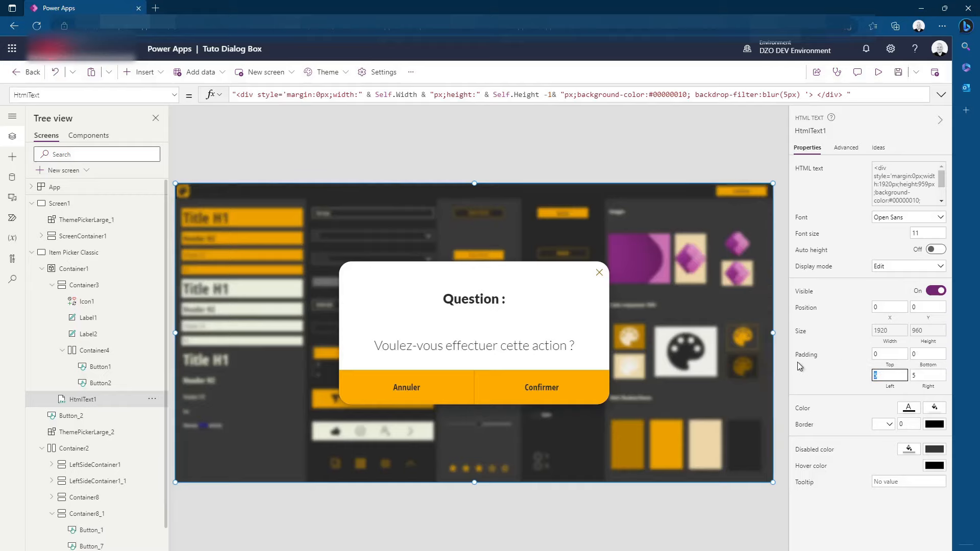
type("0")
double_click(918, 376)
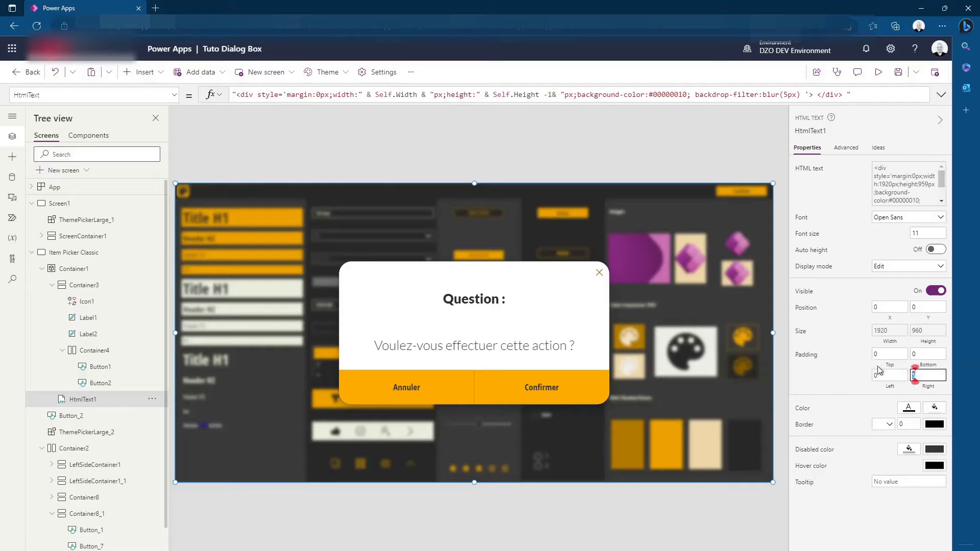
type("0")
left_click(846, 372)
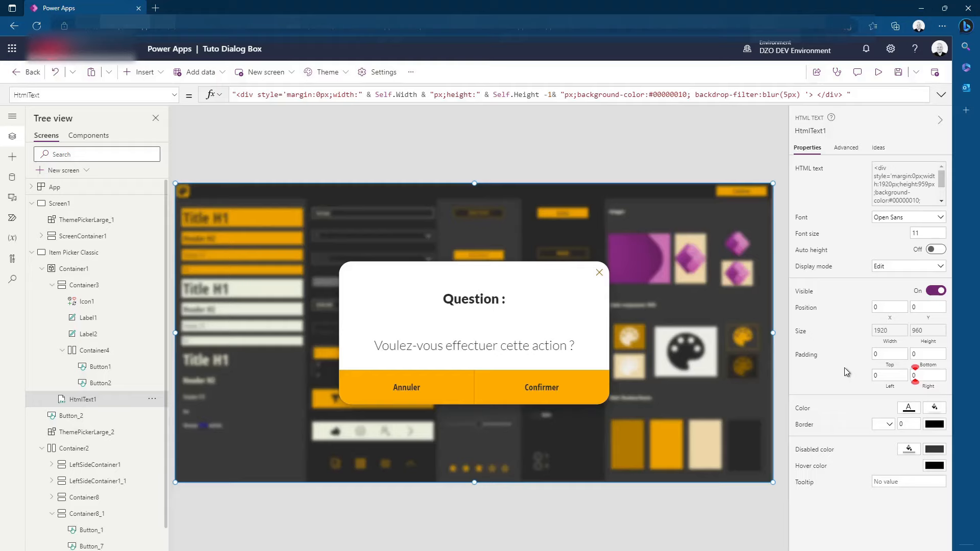
Test the dialog by dismissing it with Annuler and reopening it with the screen's Confirmer button
left_click(651, 152)
left_click(425, 398, "alt")
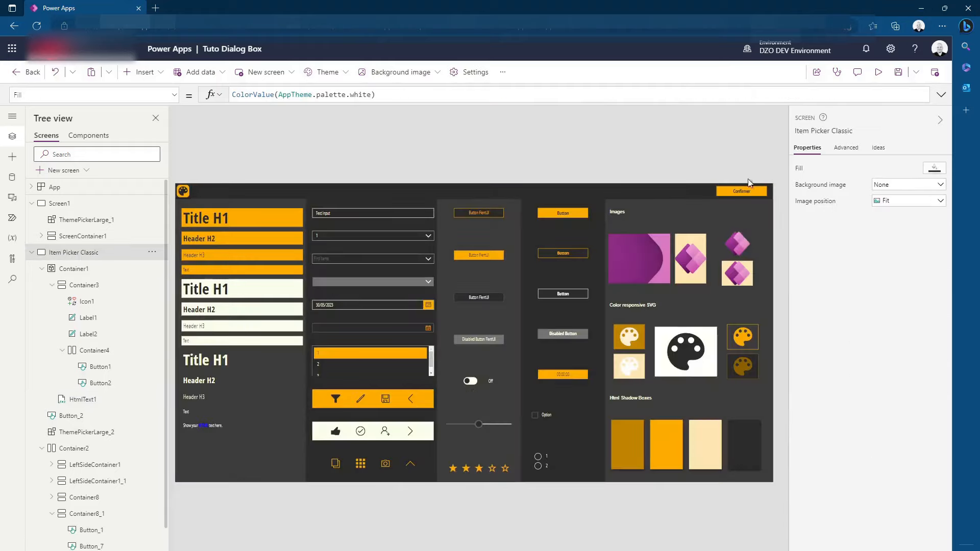
left_click(742, 191, "alt")
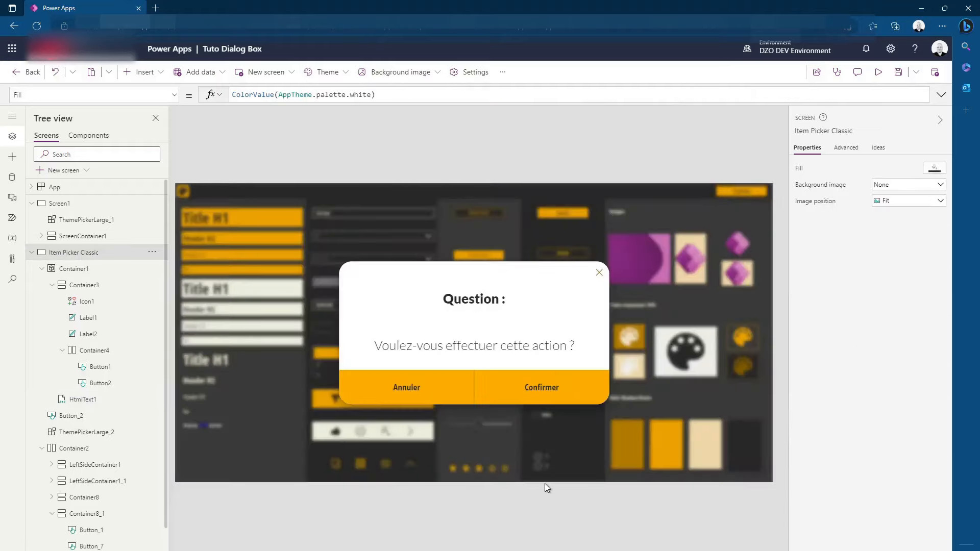
Select the blur HTML text control and highlight its entire HtmlText formula for review
left_click(710, 222)
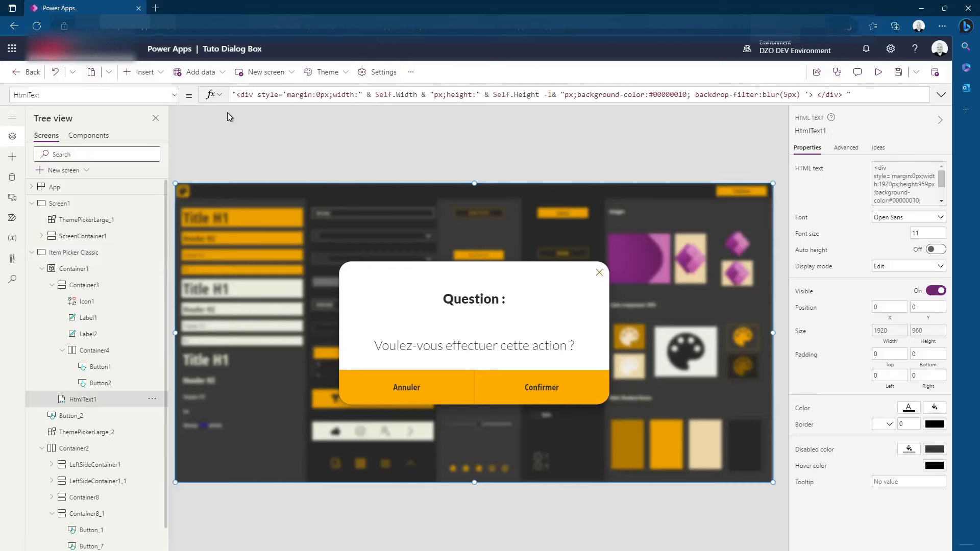
left_click_drag(850, 95, 190, 97)
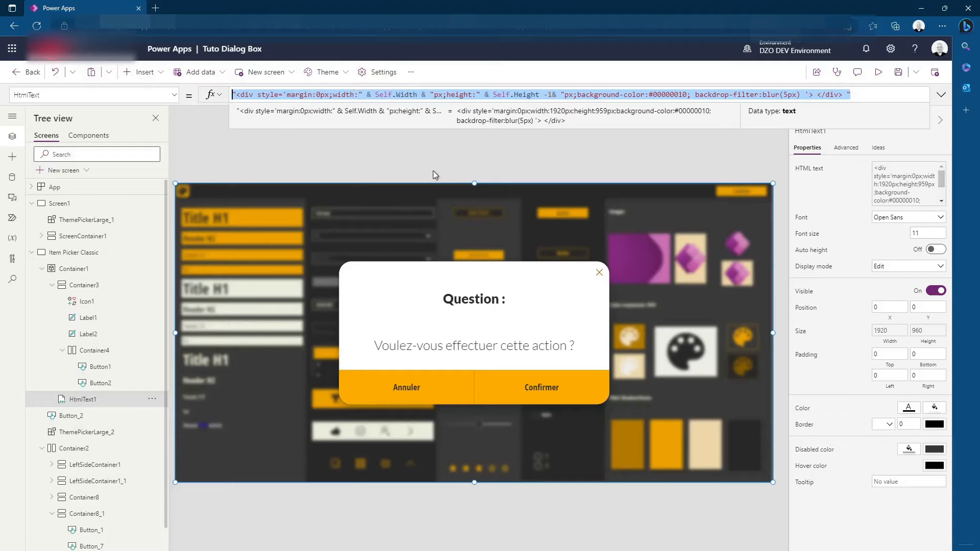
Select the Item Picker Classic screen and open the list of insertable controls
left_click(480, 145)
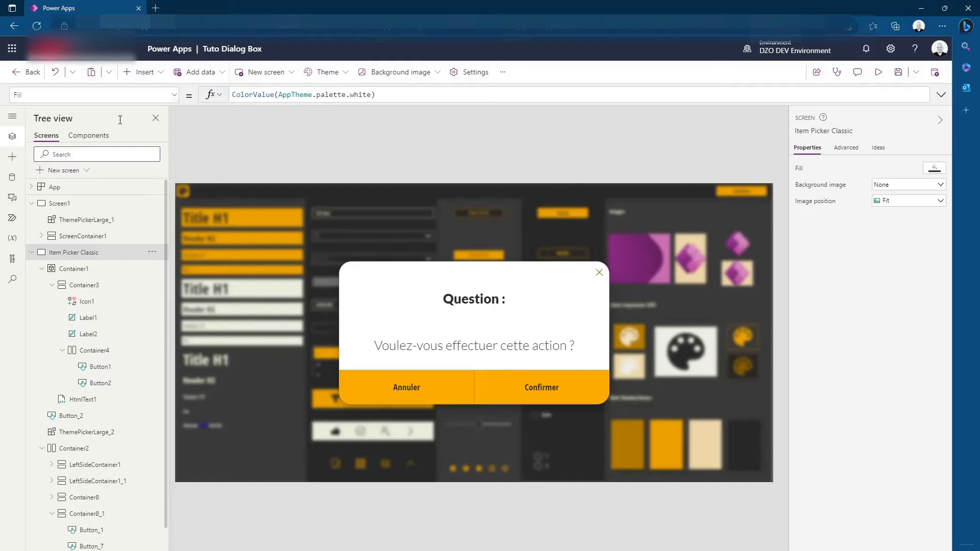
left_click(143, 72)
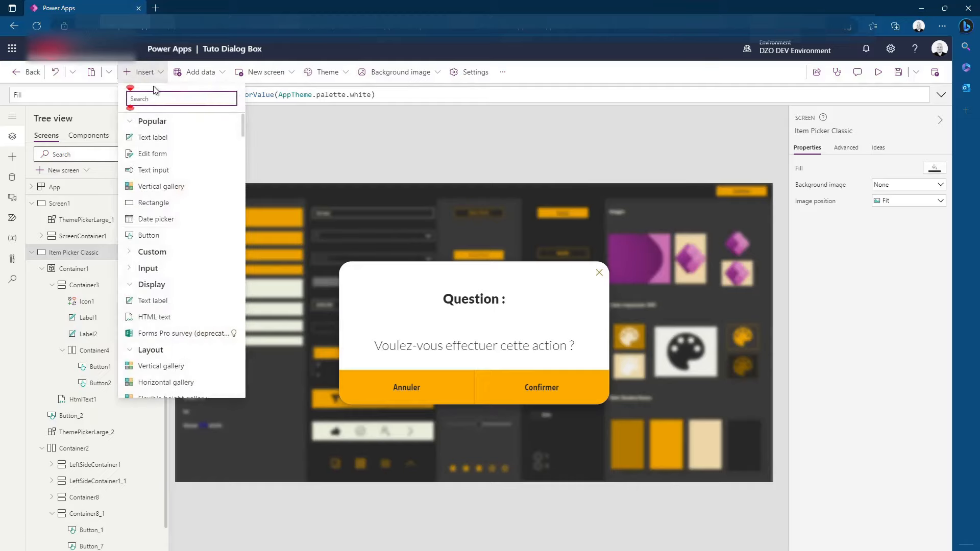